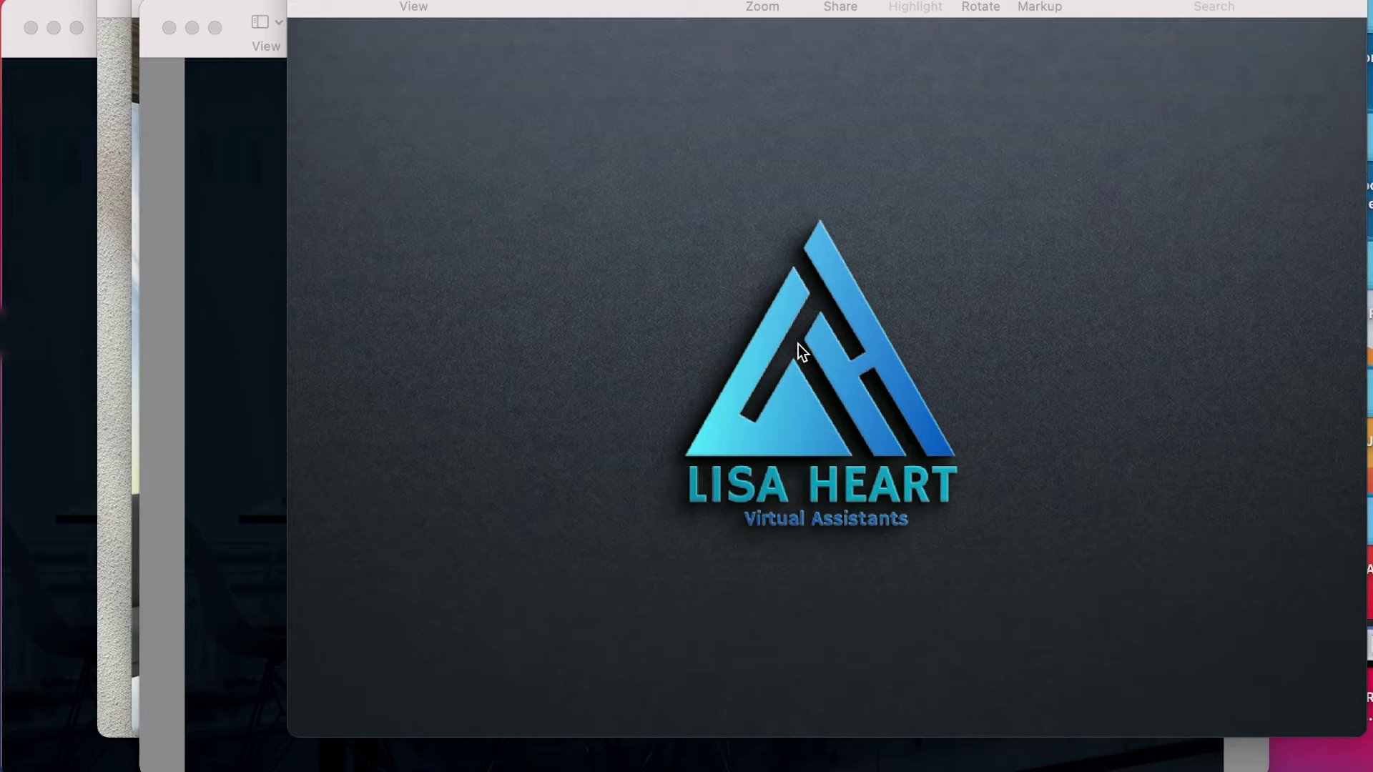
Browse the logo mockup images in Preview, moving one window aside to see the others.
click(262, 637)
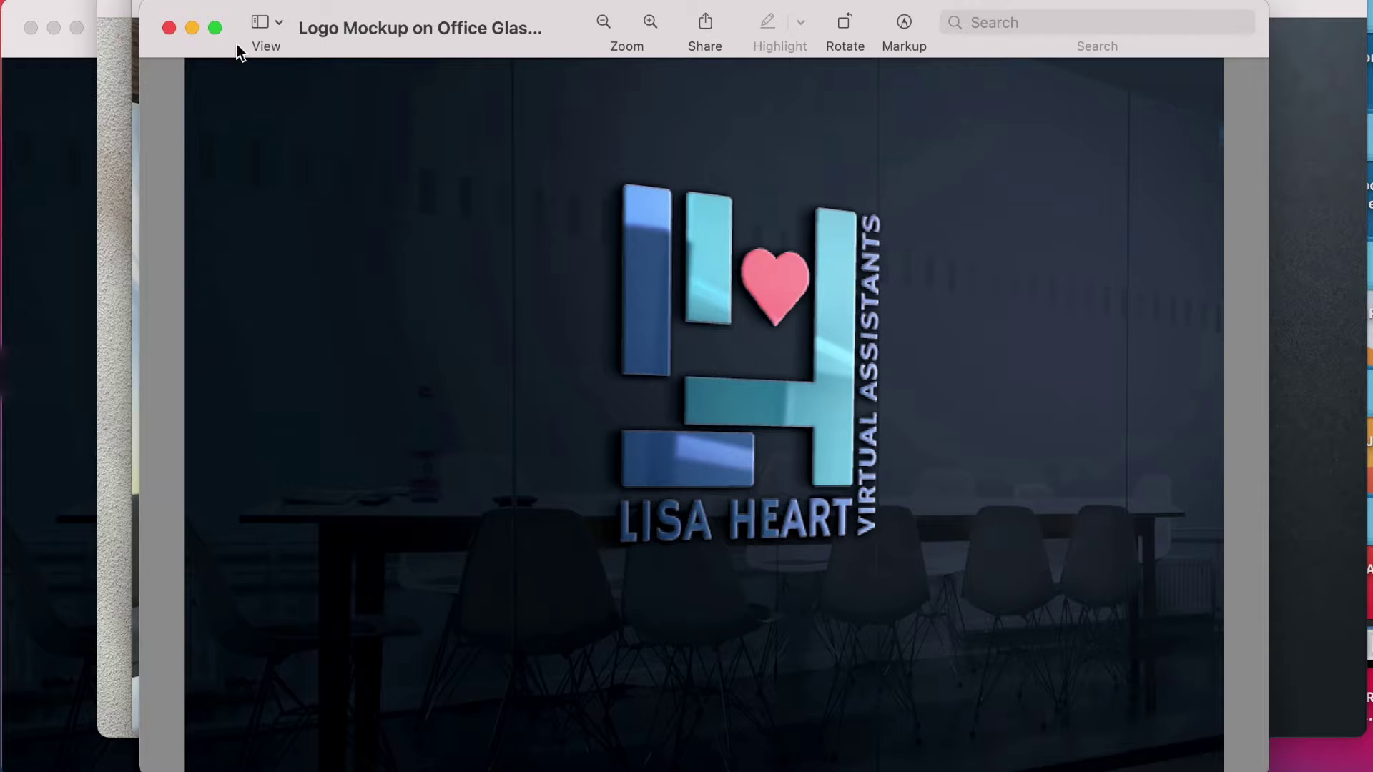
drag(240, 16, 424, 15)
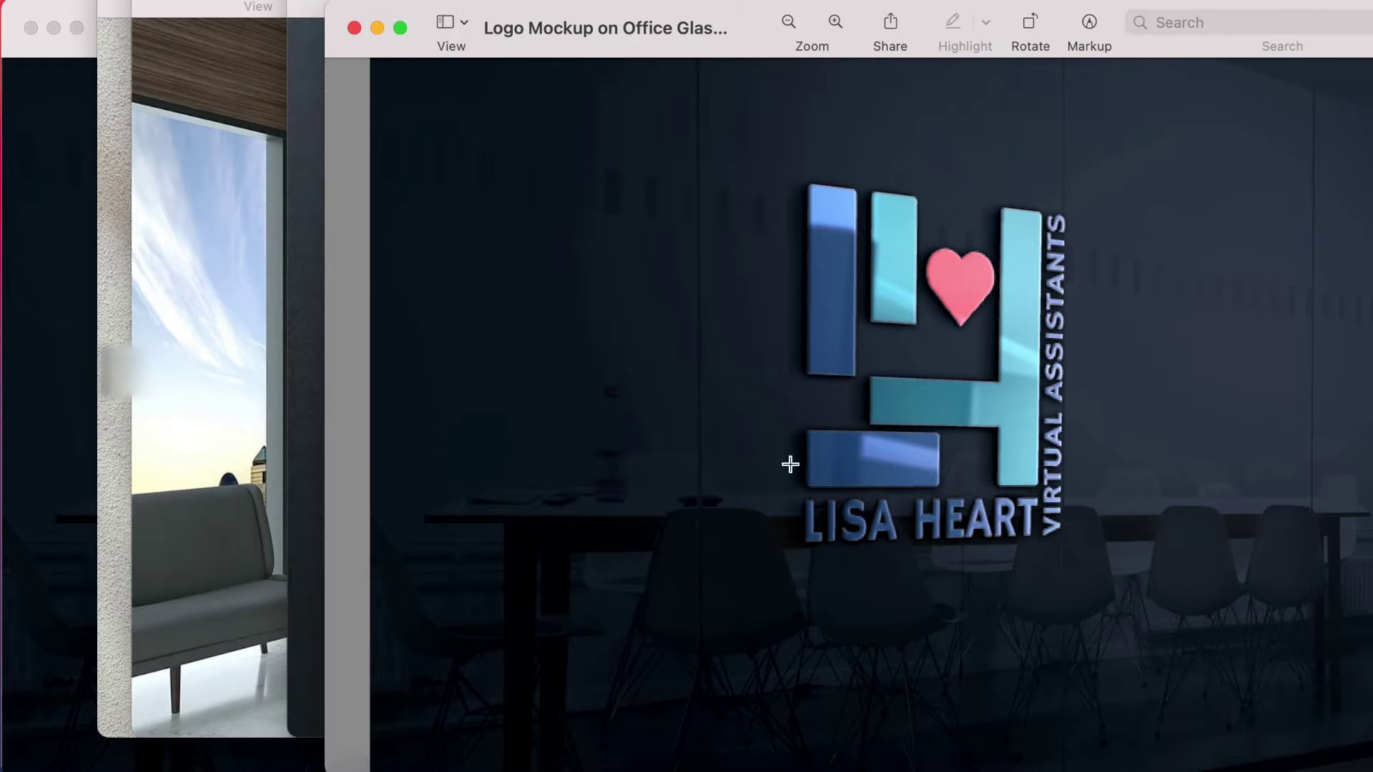
click(166, 621)
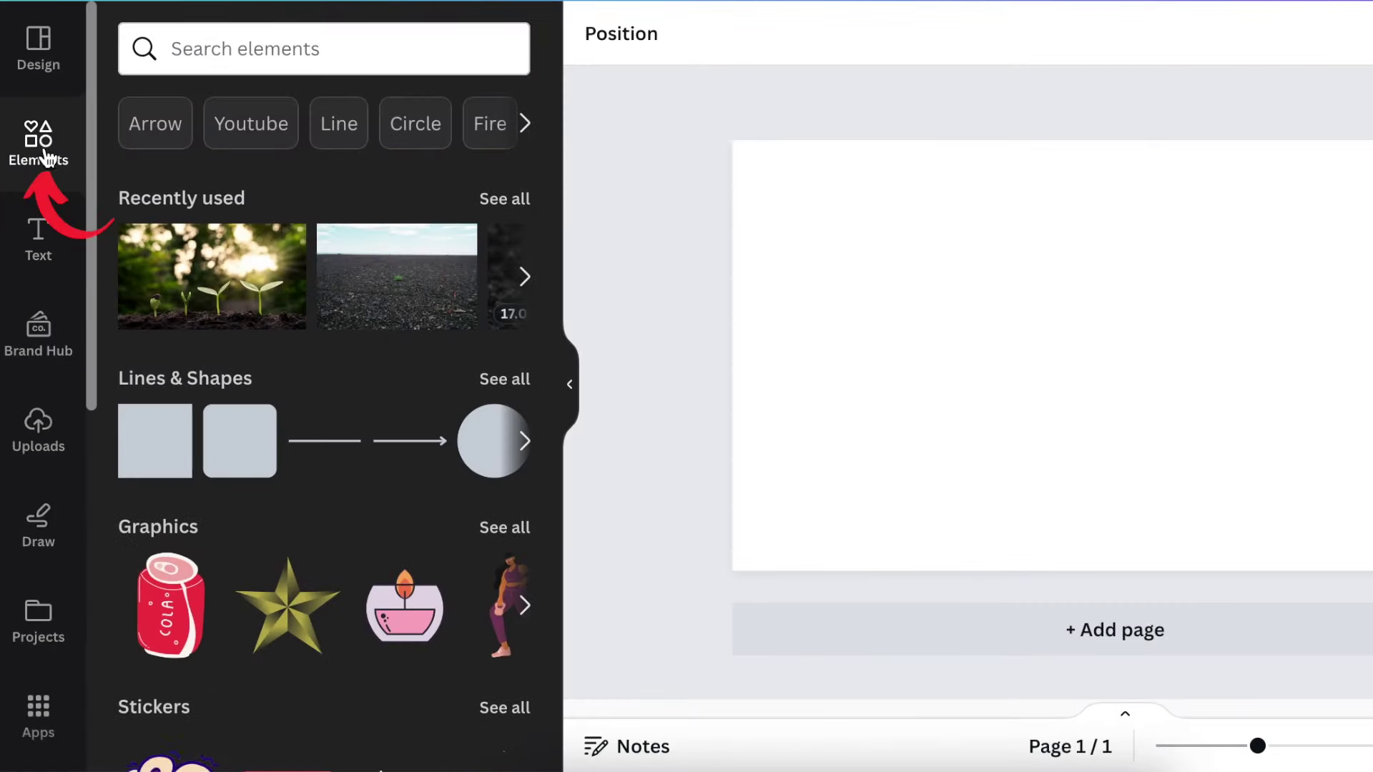
Add a triangle from Lines & Shapes, enlarge it and move it up and right.
click(507, 384)
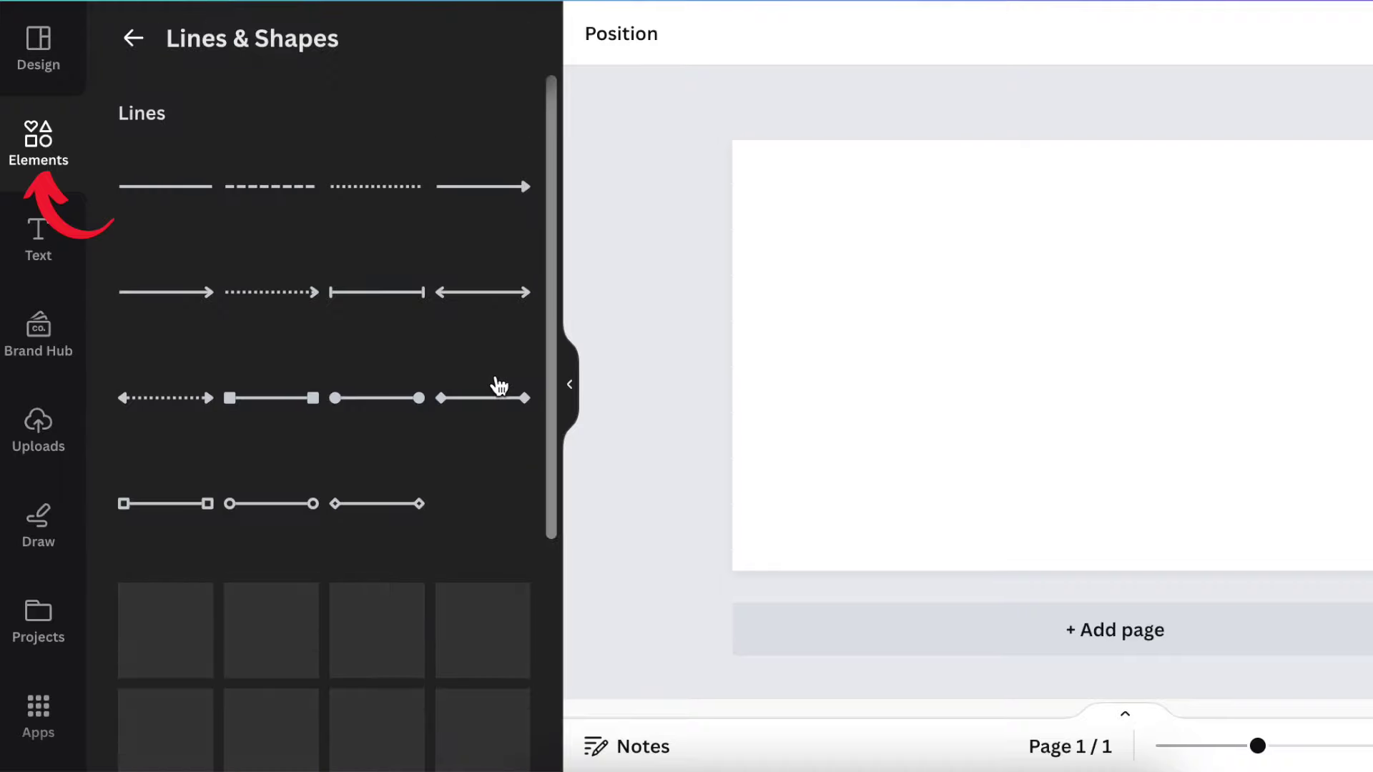
scroll(466, 469, down, 2)
scroll(457, 503, down, 2)
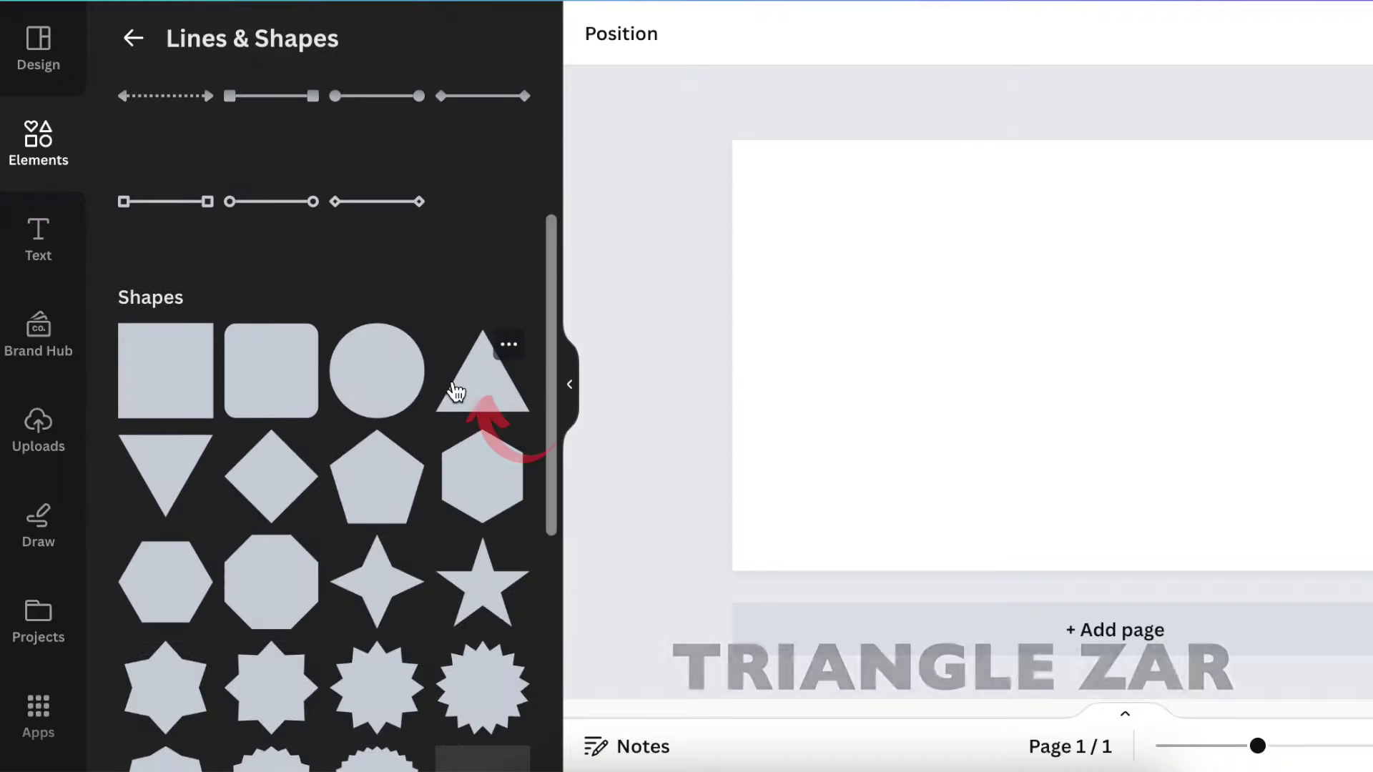
click(455, 393)
drag(940, 445, 858, 460)
click(847, 312)
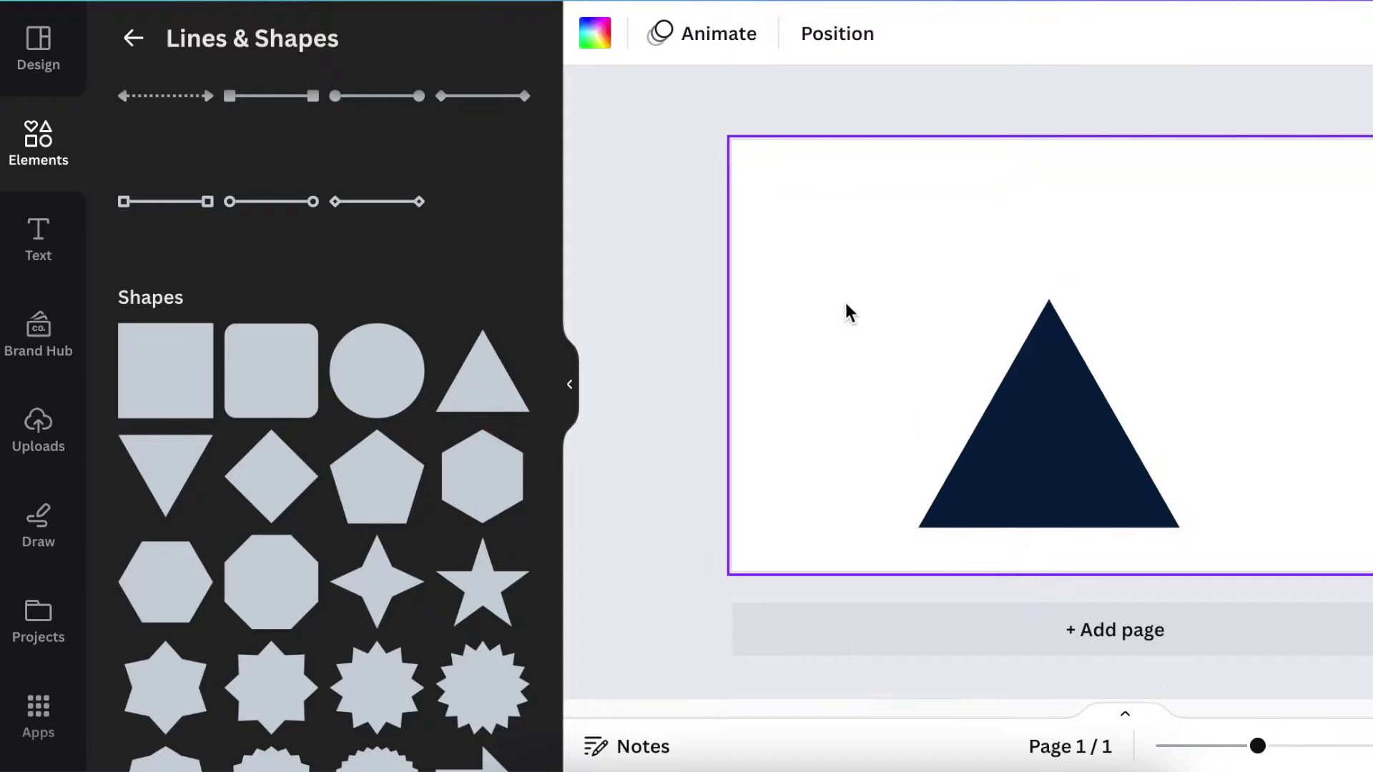
drag(1030, 447, 1091, 384)
Fill the triangle with the mint-to-blue gradient.
click(727, 34)
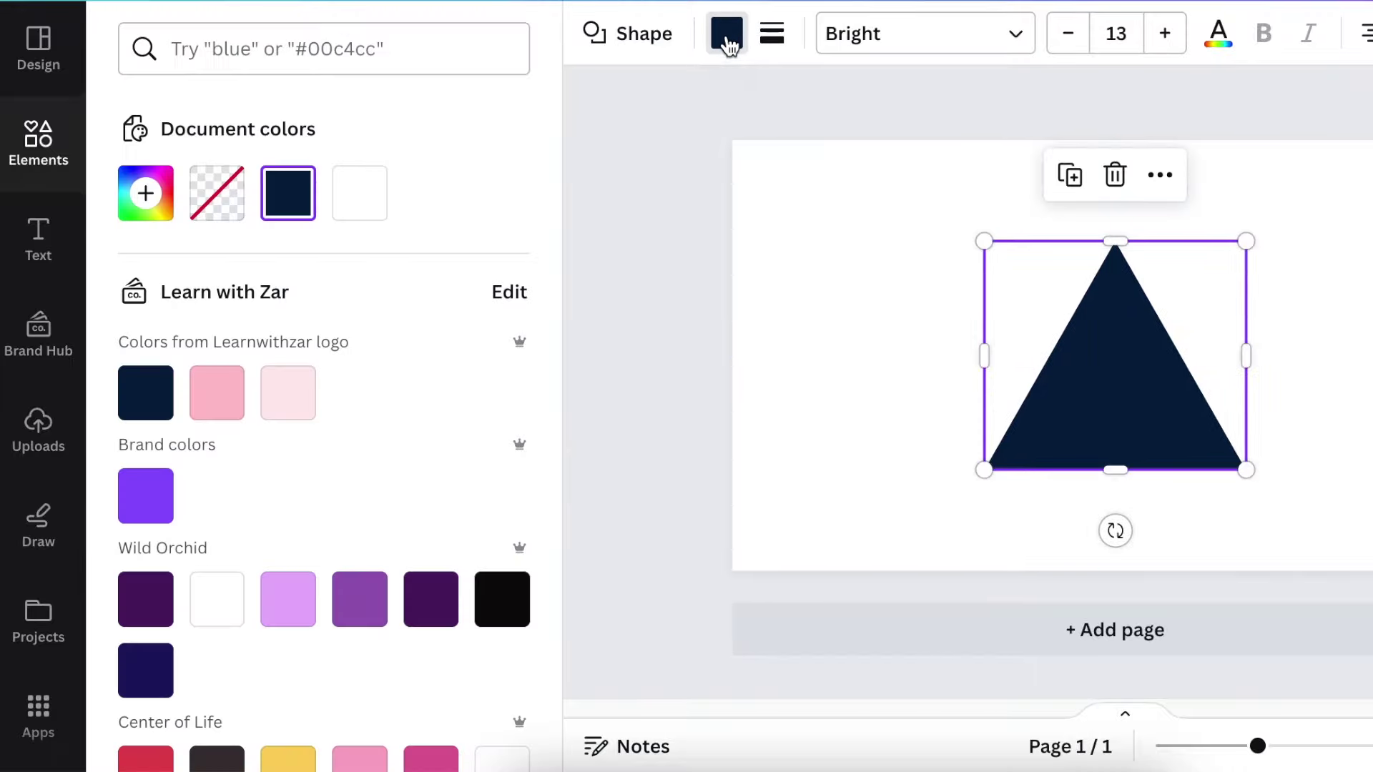
scroll(451, 313, down, 12)
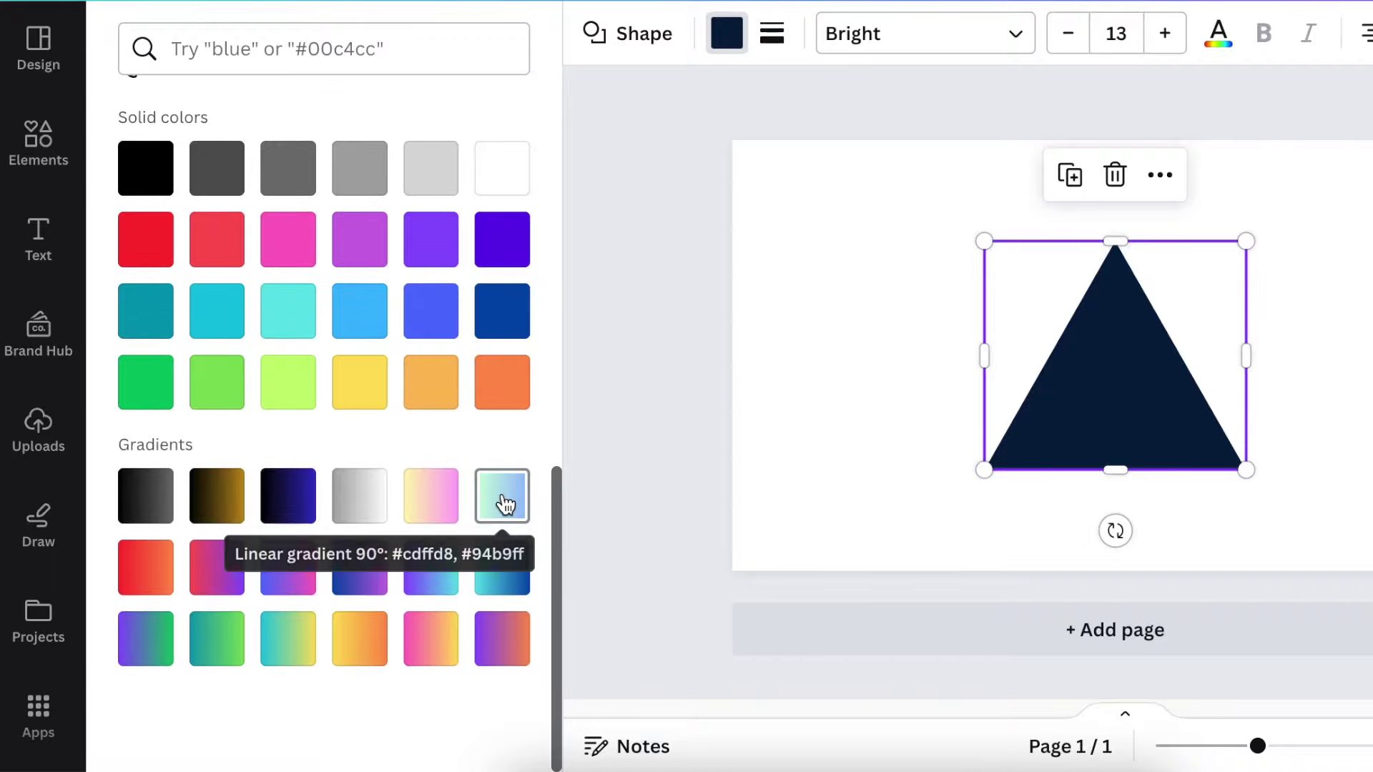
click(509, 500)
click(853, 504)
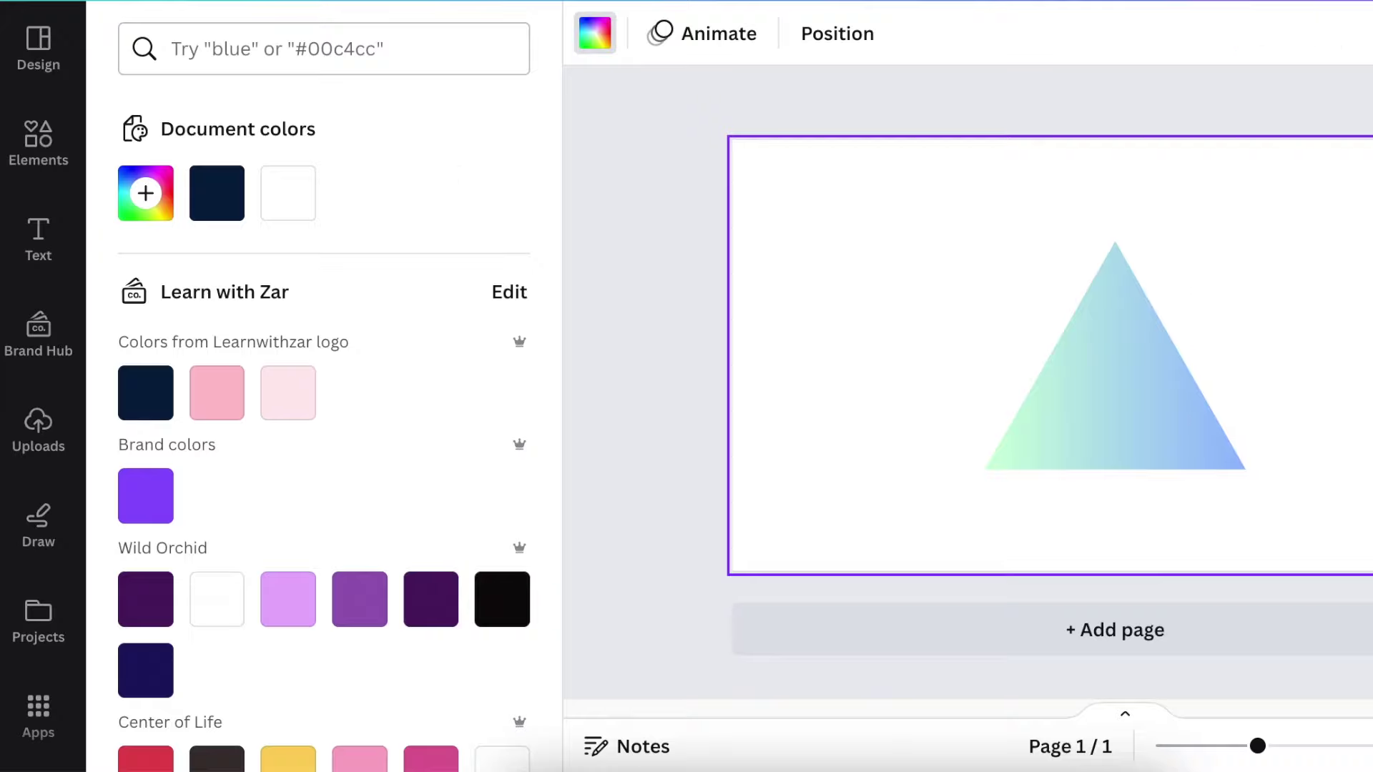
Add a square with R, move it onto empty page space and make it white.
key(r)
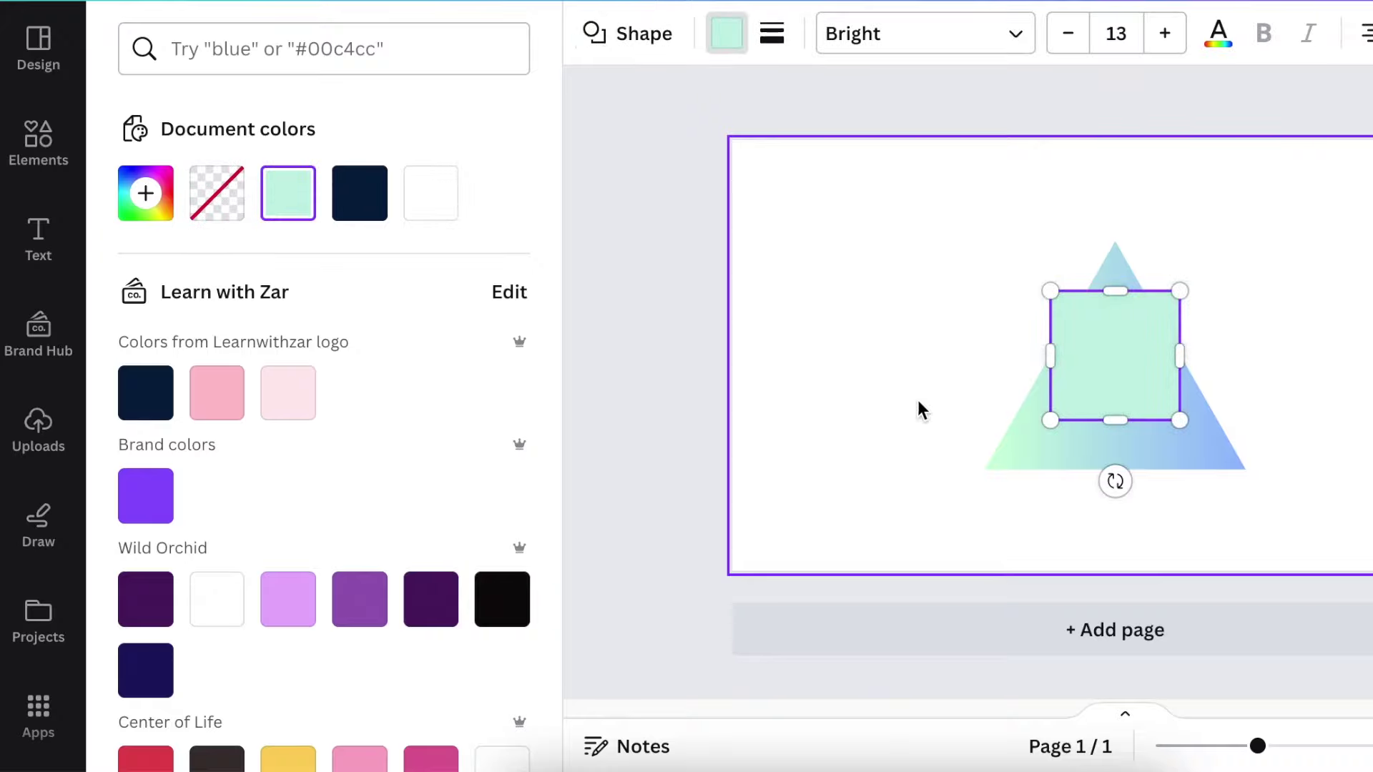
double_click(1157, 373)
drag(1153, 375, 923, 336)
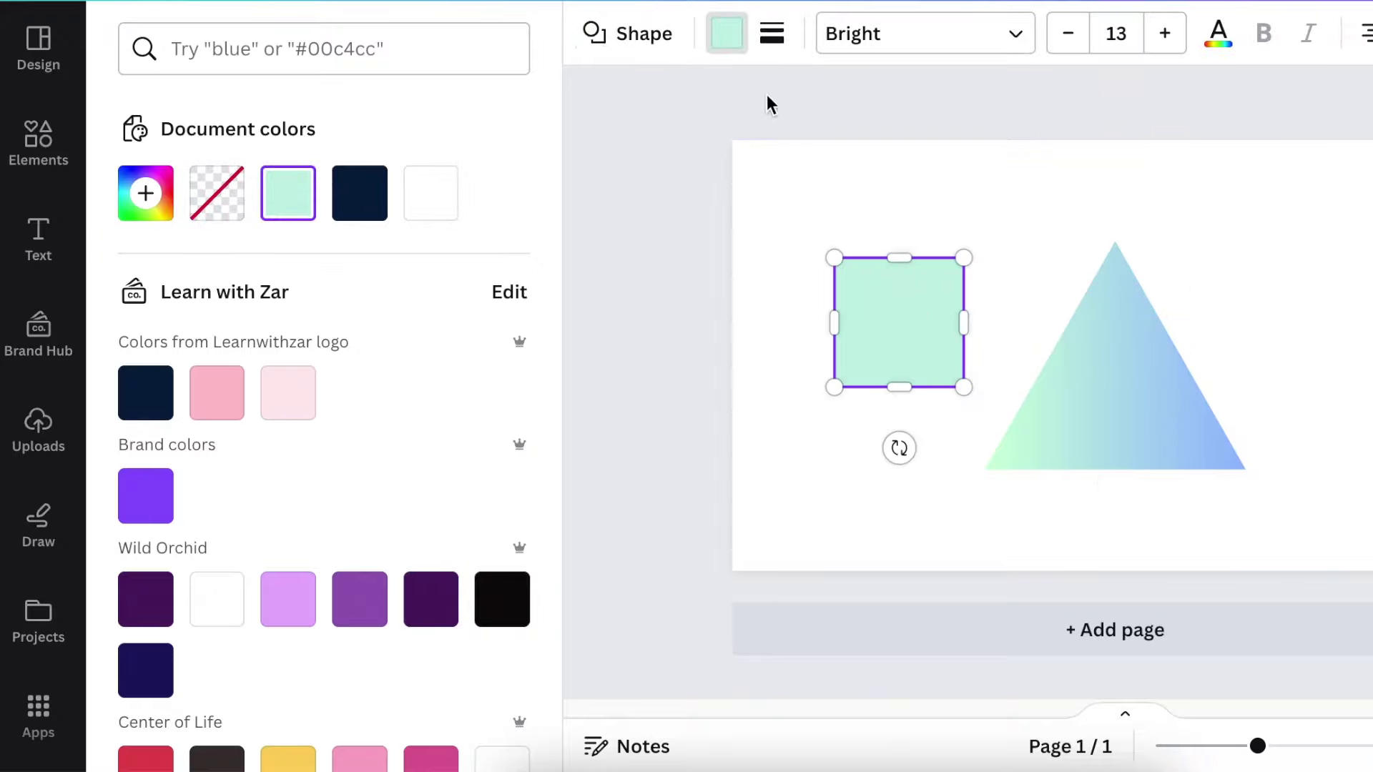
click(735, 46)
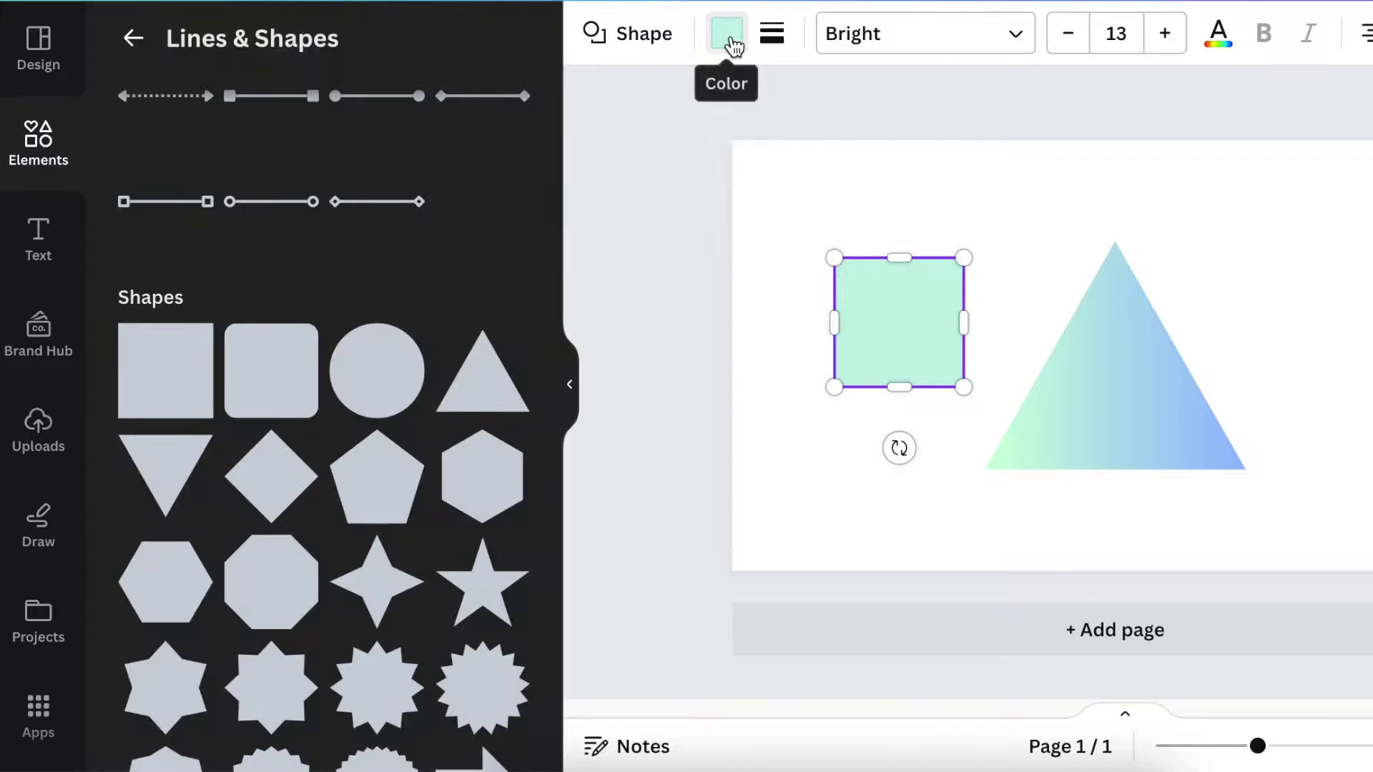
click(726, 47)
click(427, 207)
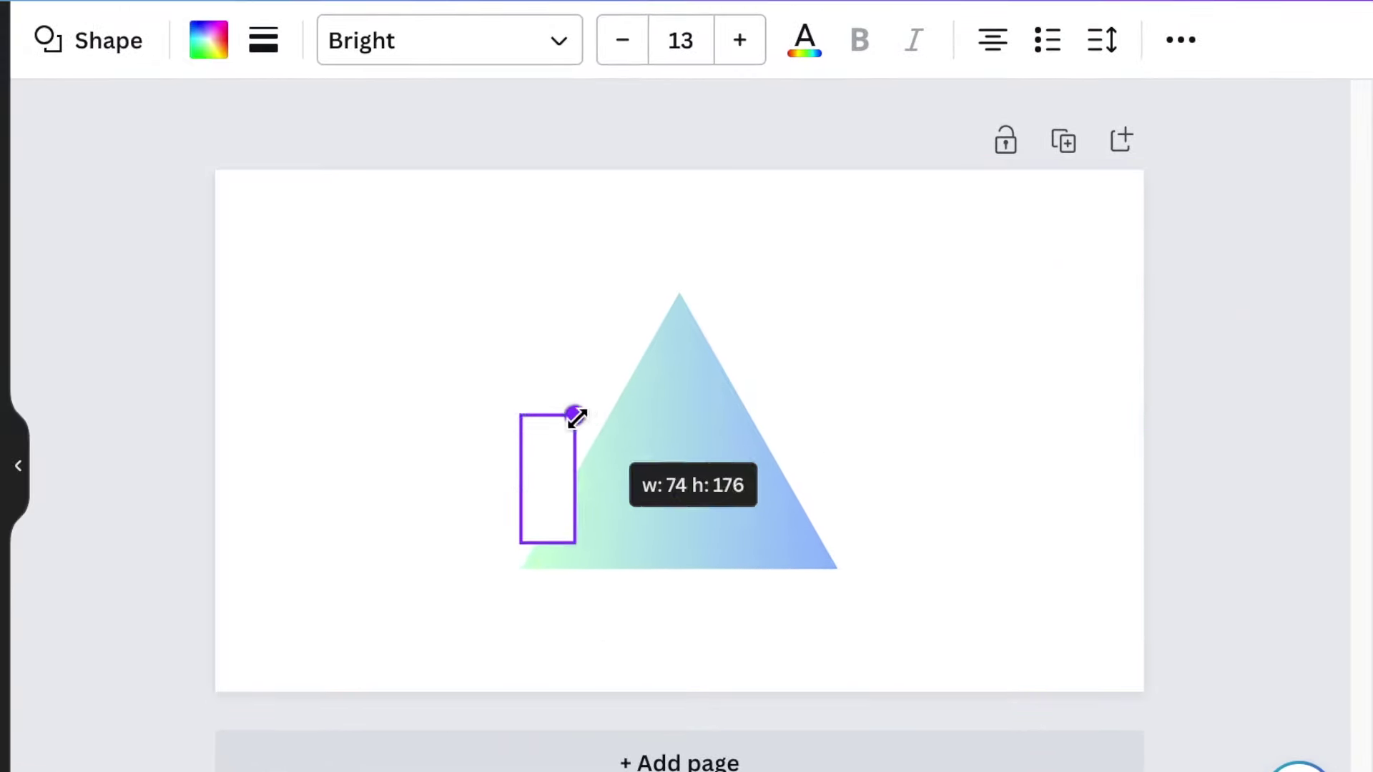
Squeeze the square into a thin bar angled about -31° across the triangle's upper right.
drag(667, 388, 645, 406)
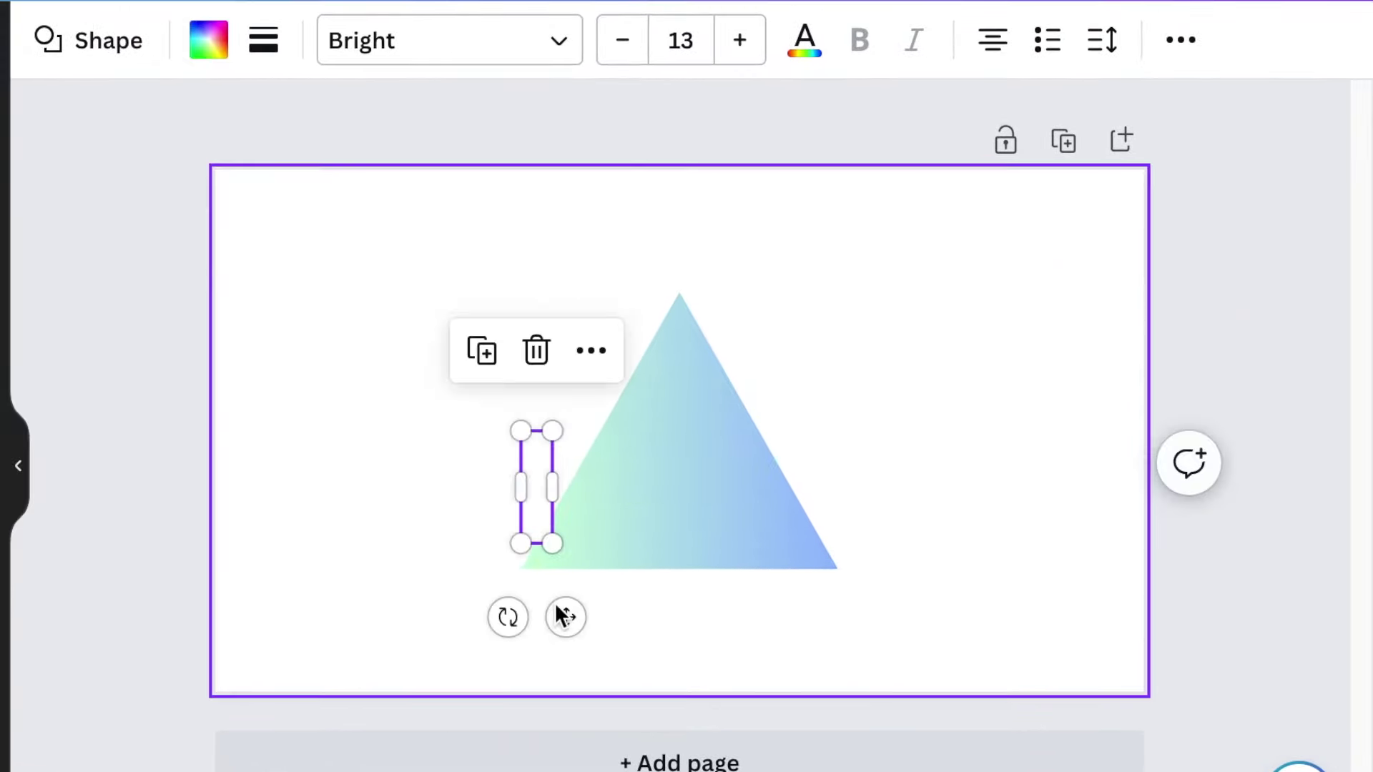
drag(505, 617, 618, 604)
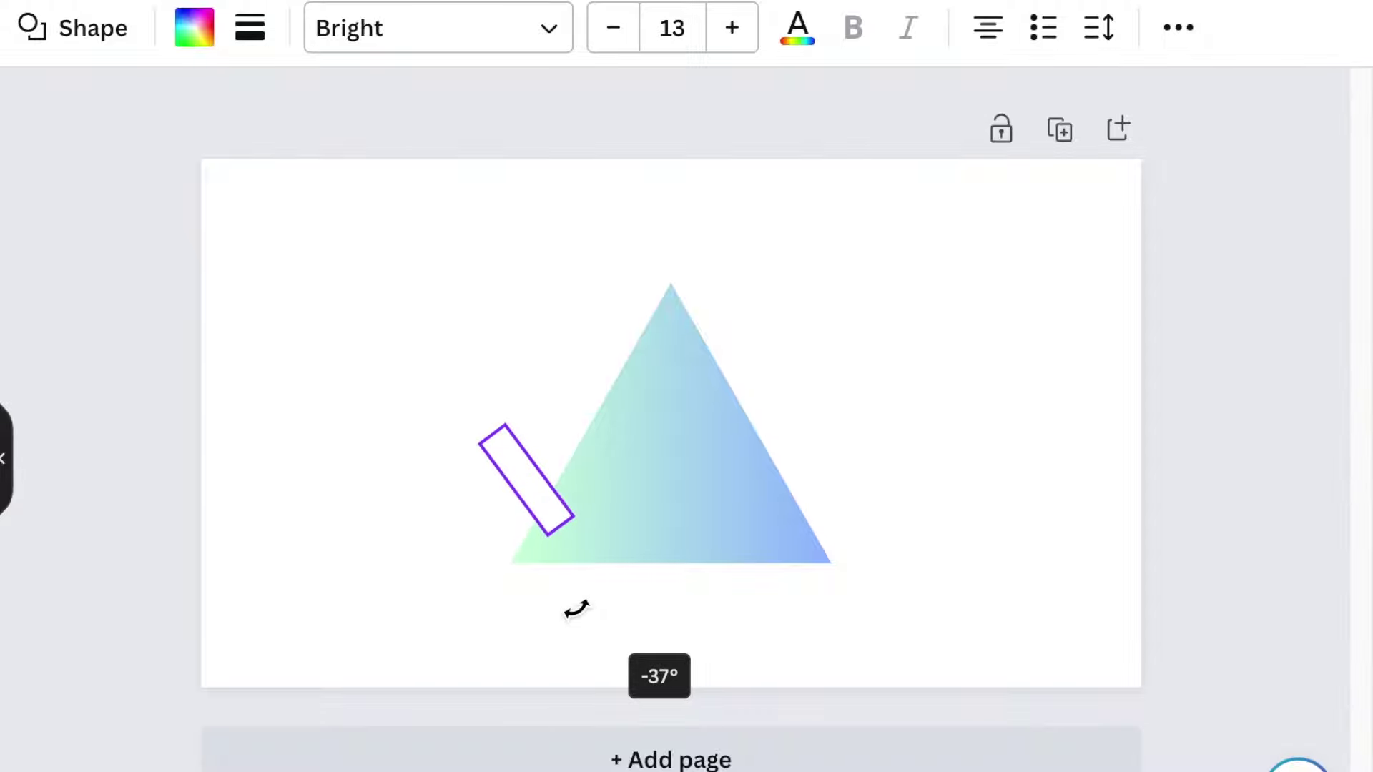
drag(576, 609, 576, 609)
drag(653, 549, 754, 463)
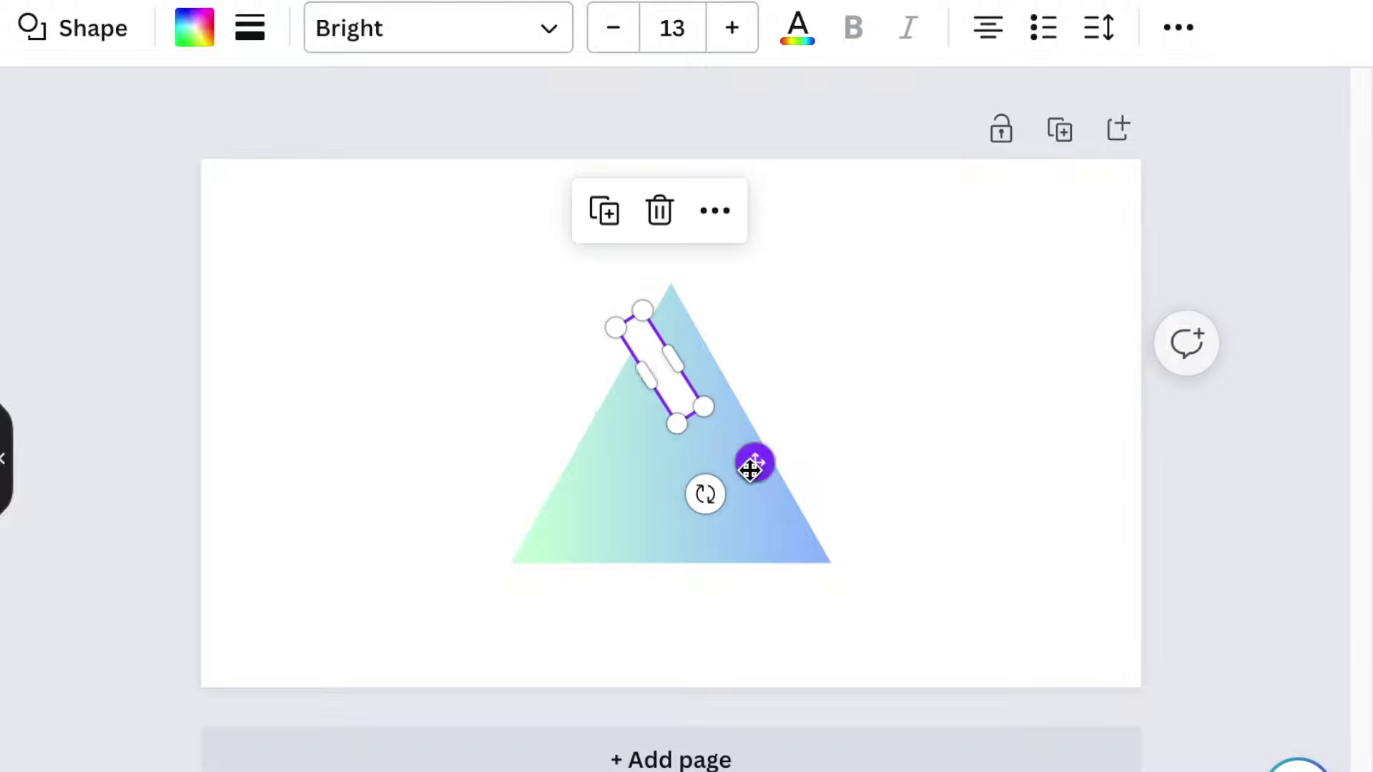
click(925, 478)
click(671, 368)
drag(715, 505, 717, 507)
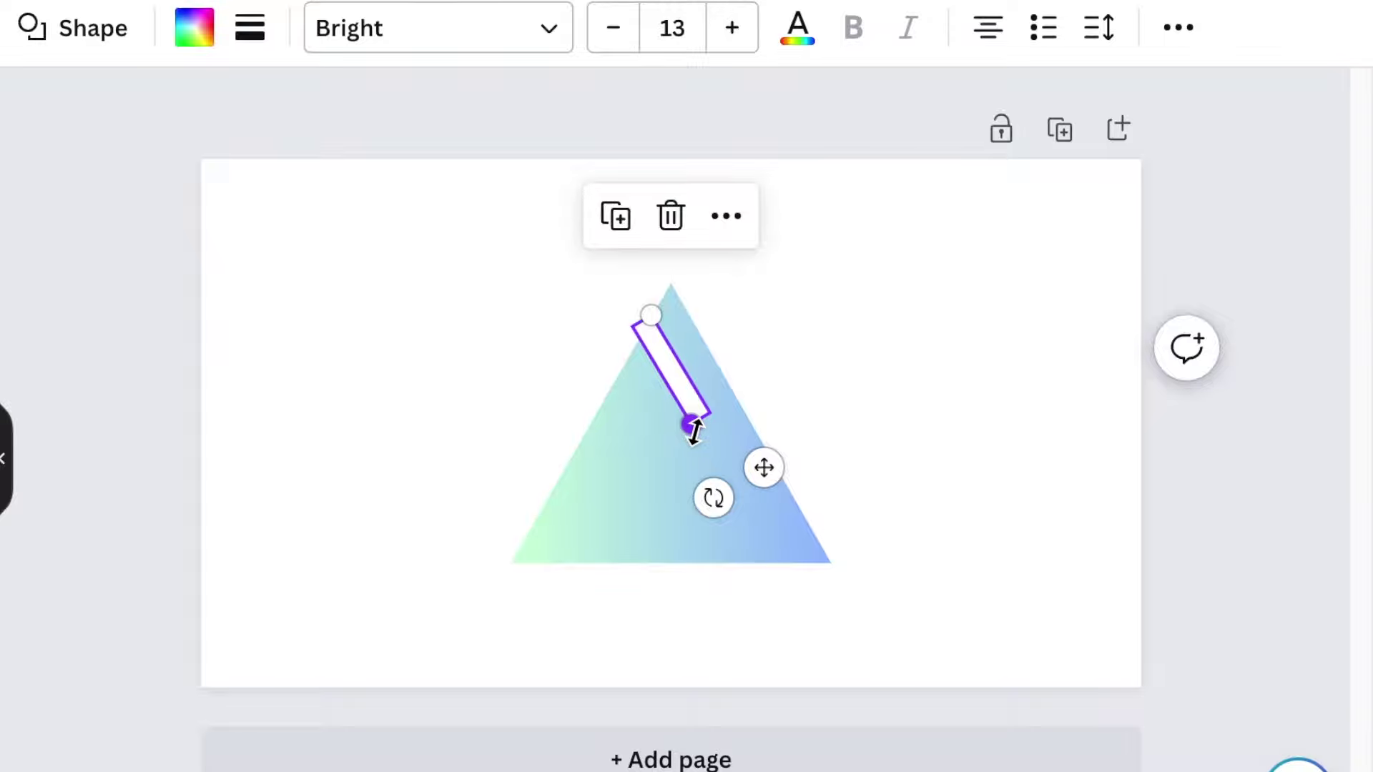
drag(693, 429, 703, 463)
click(168, 479)
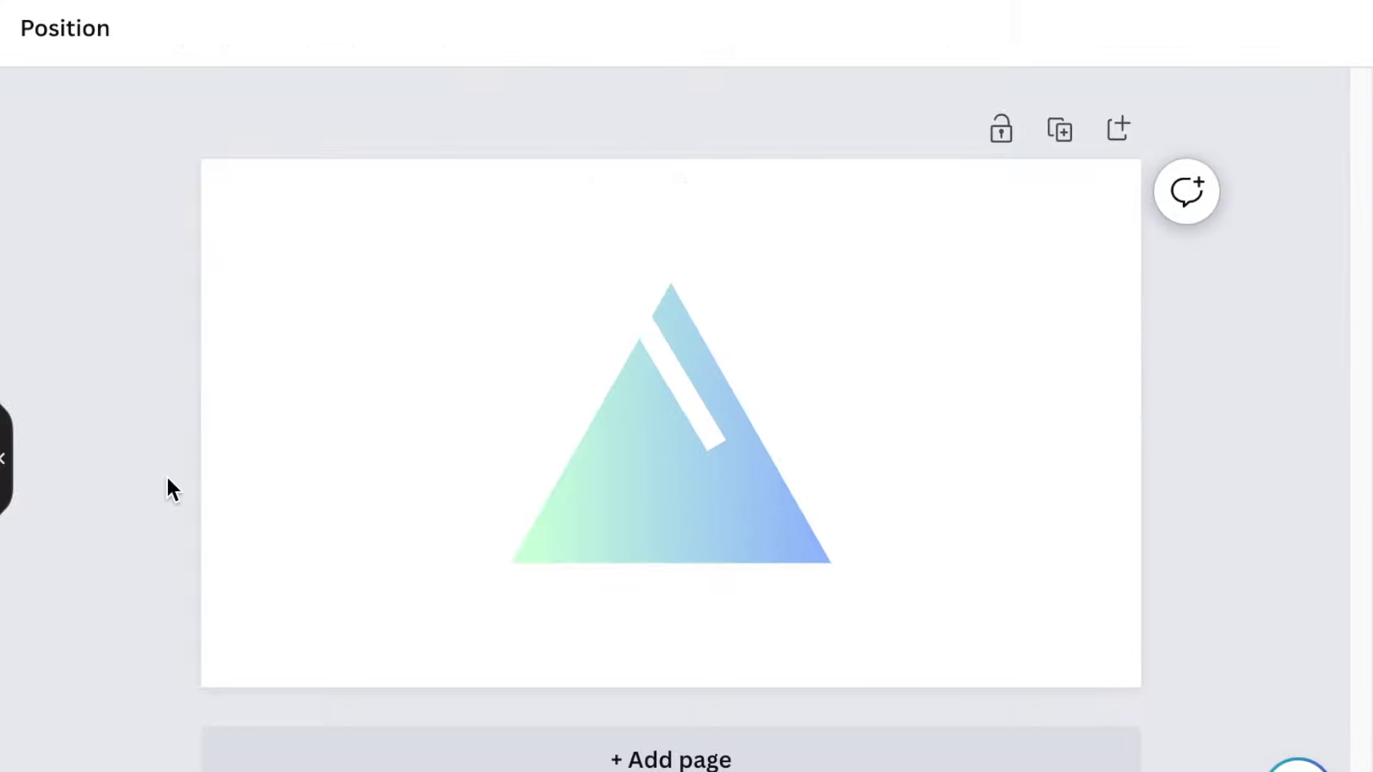
click(679, 380)
Duplicate the white bar and rotate the copy to lie along the triangle's left side.
click(630, 225)
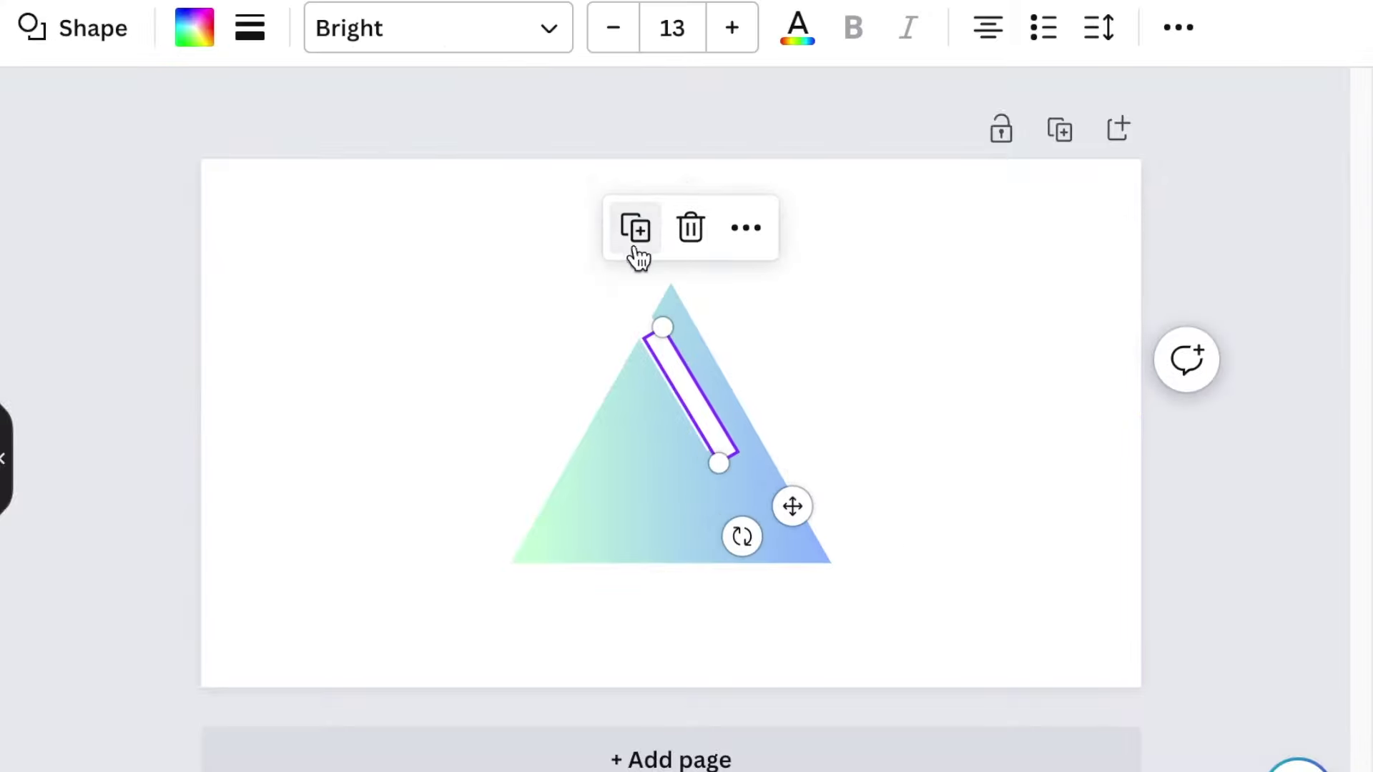
drag(741, 536, 561, 526)
drag(637, 537, 579, 580)
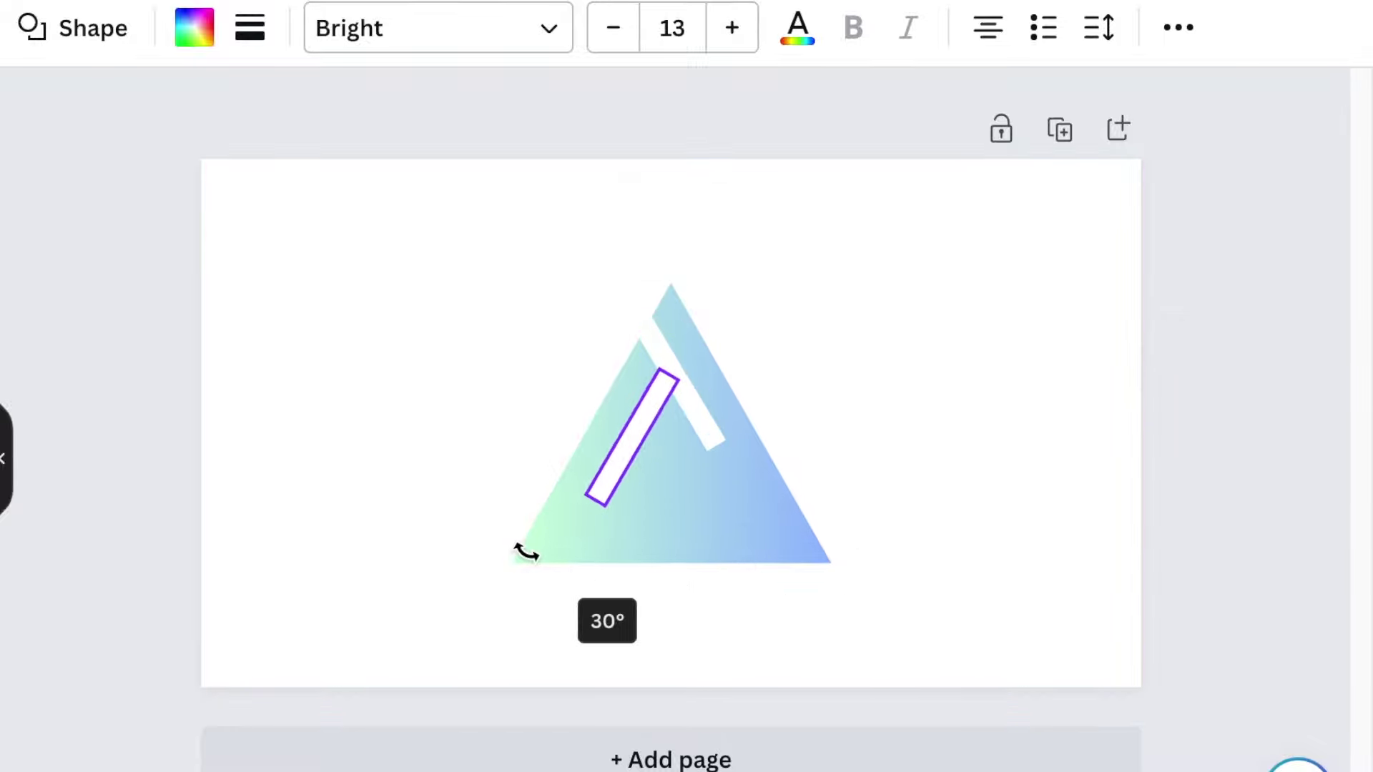
click(392, 468)
click(583, 492)
key(Escape)
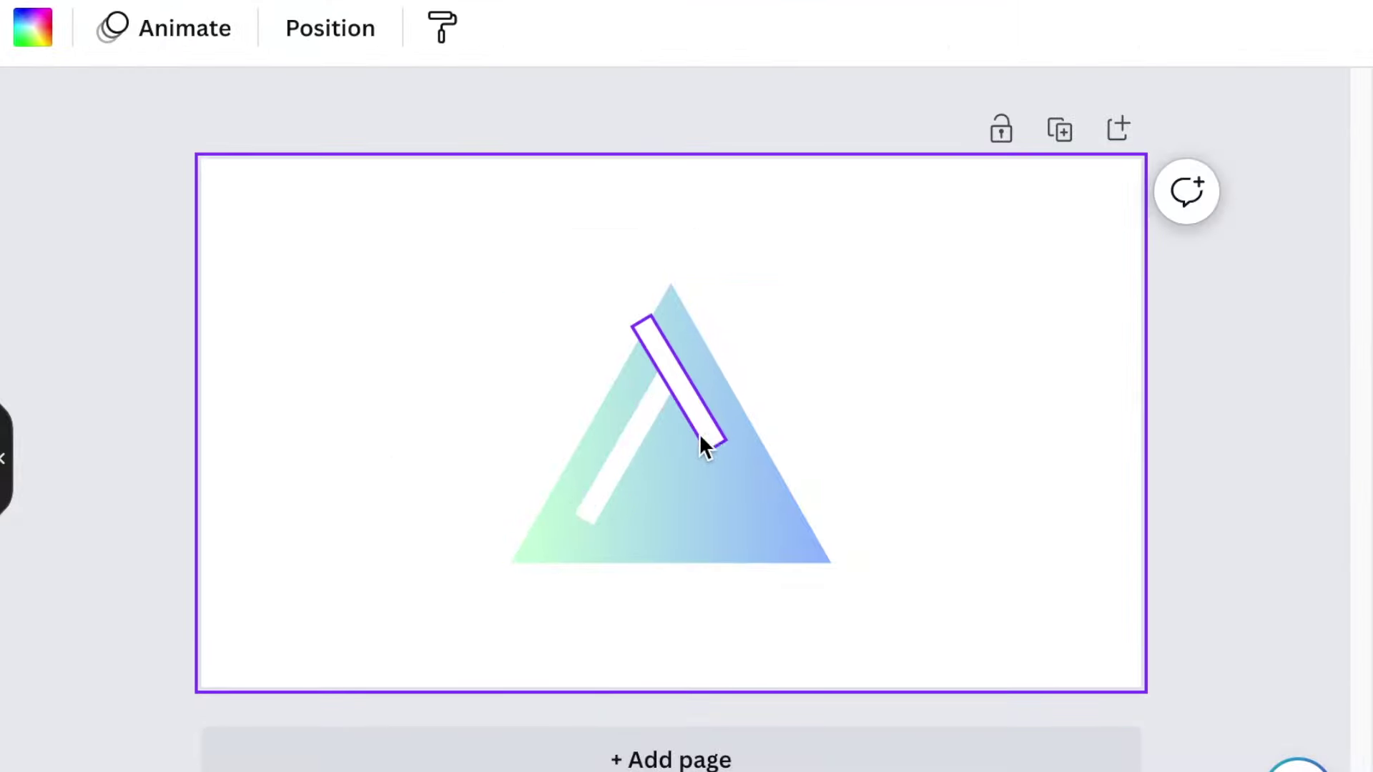
Duplicate the upper bar and place the copy lower as a second parallel stripe.
click(708, 429)
click(619, 217)
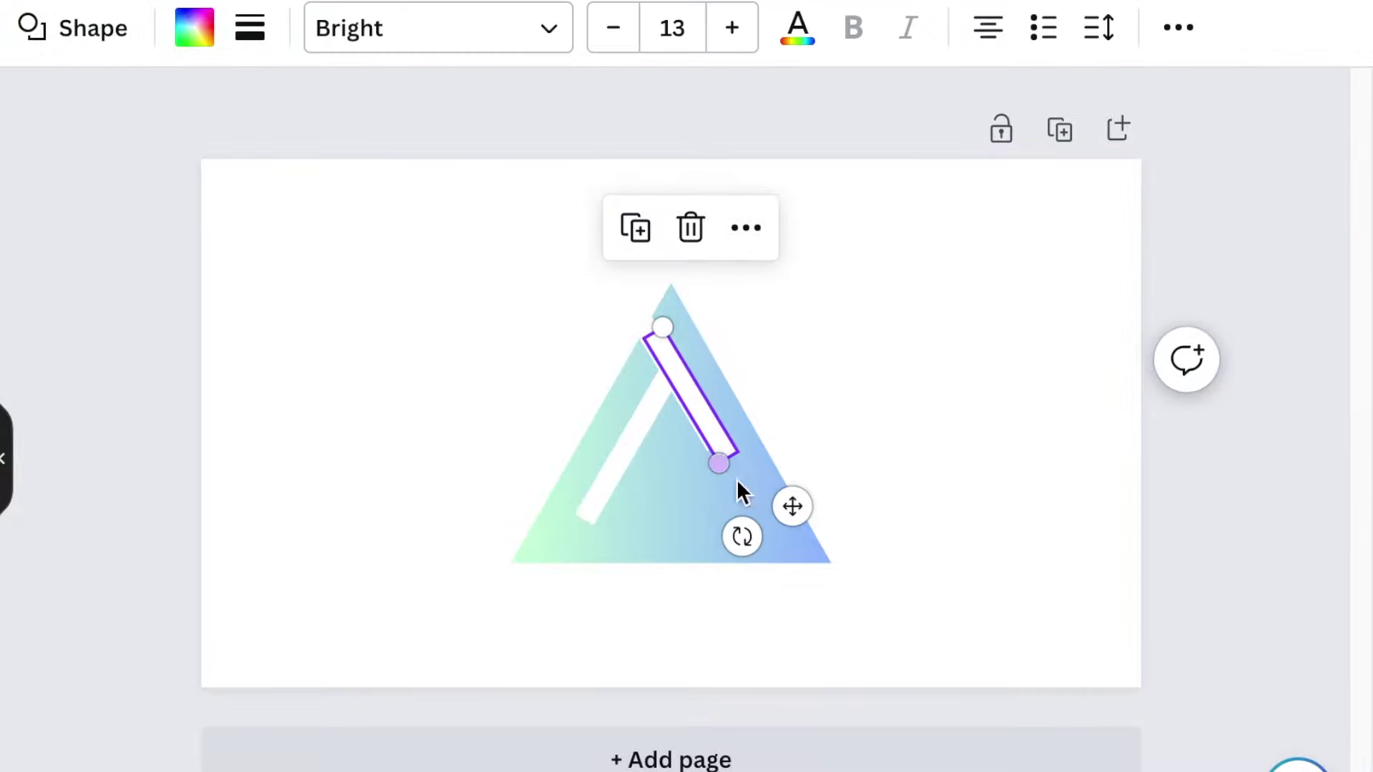
drag(793, 507, 764, 627)
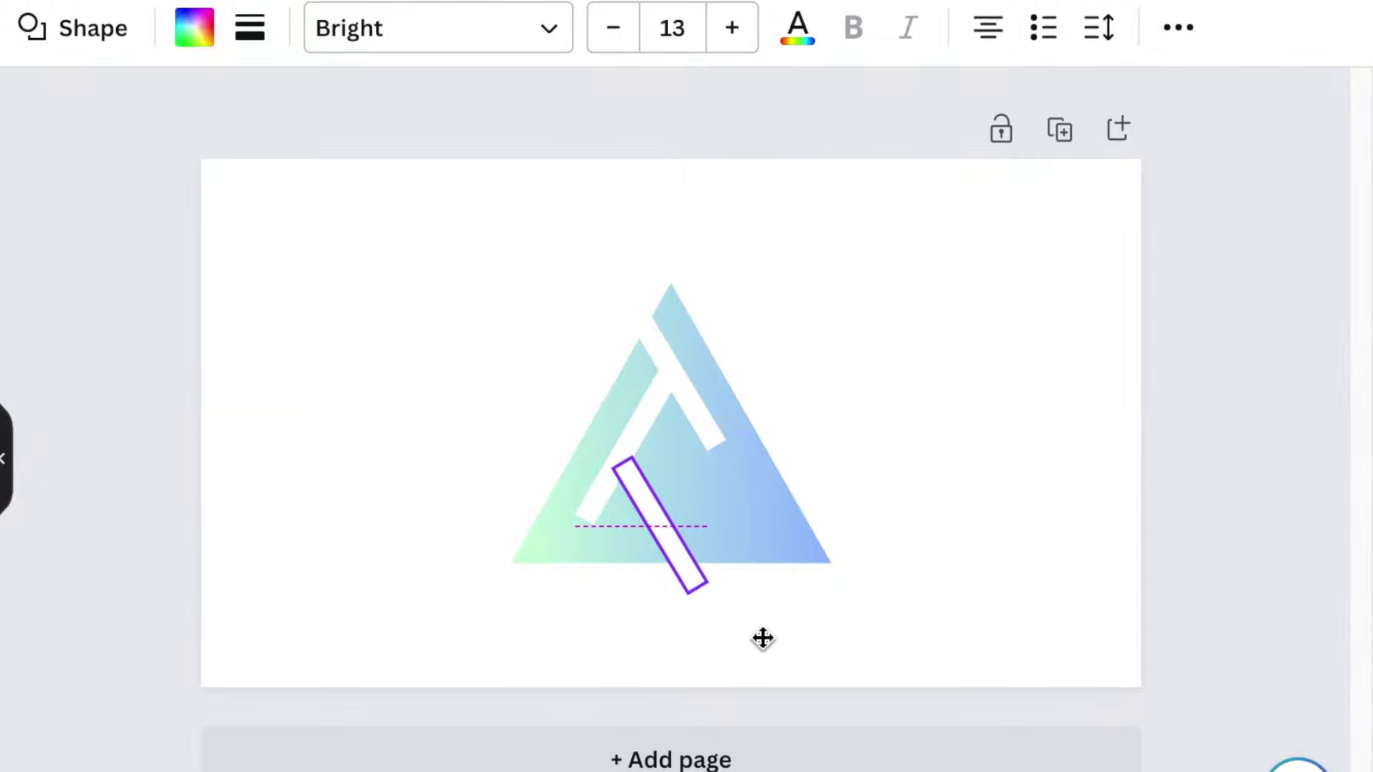
drag(757, 639, 787, 606)
click(980, 568)
Add a third stripe copy down-right near the triangle's base.
click(682, 383)
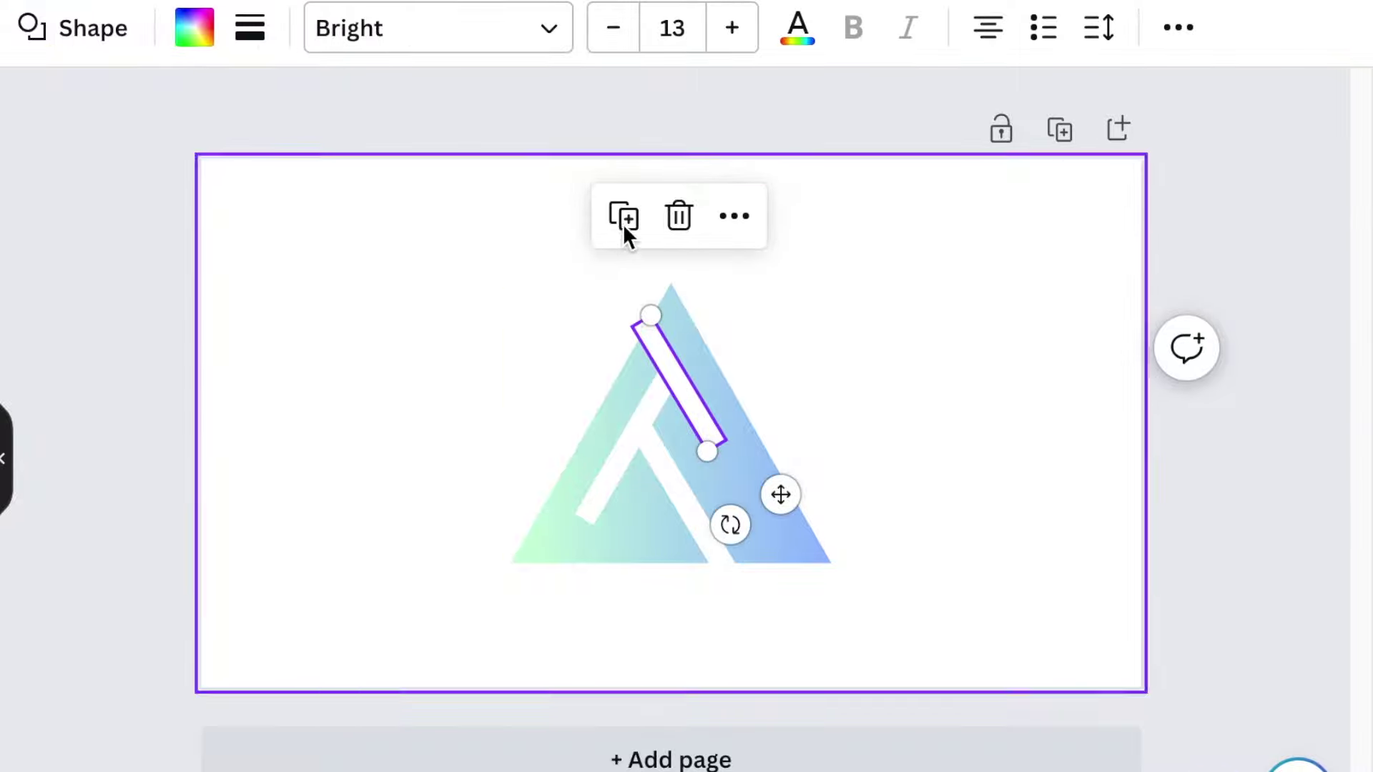
click(634, 228)
drag(790, 515, 866, 643)
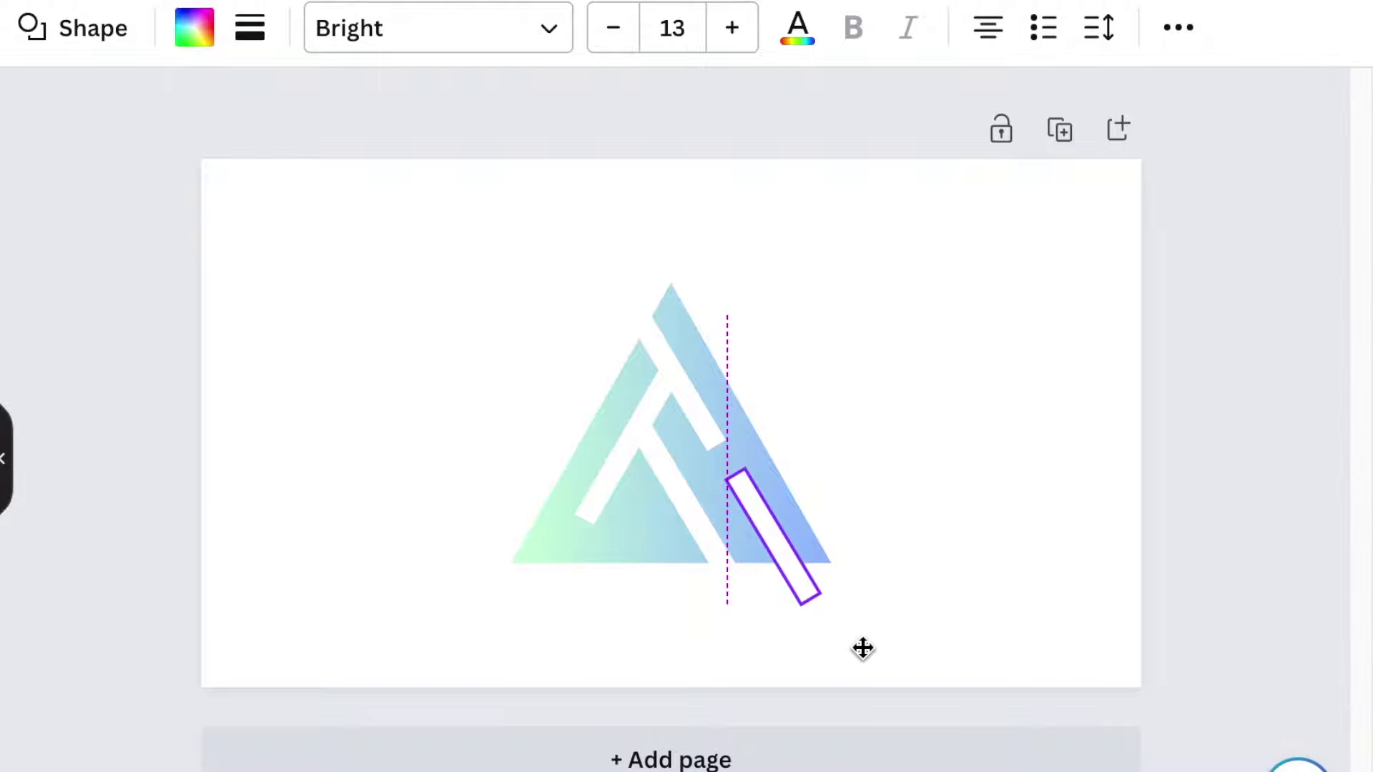
drag(861, 647, 861, 647)
click(1237, 389)
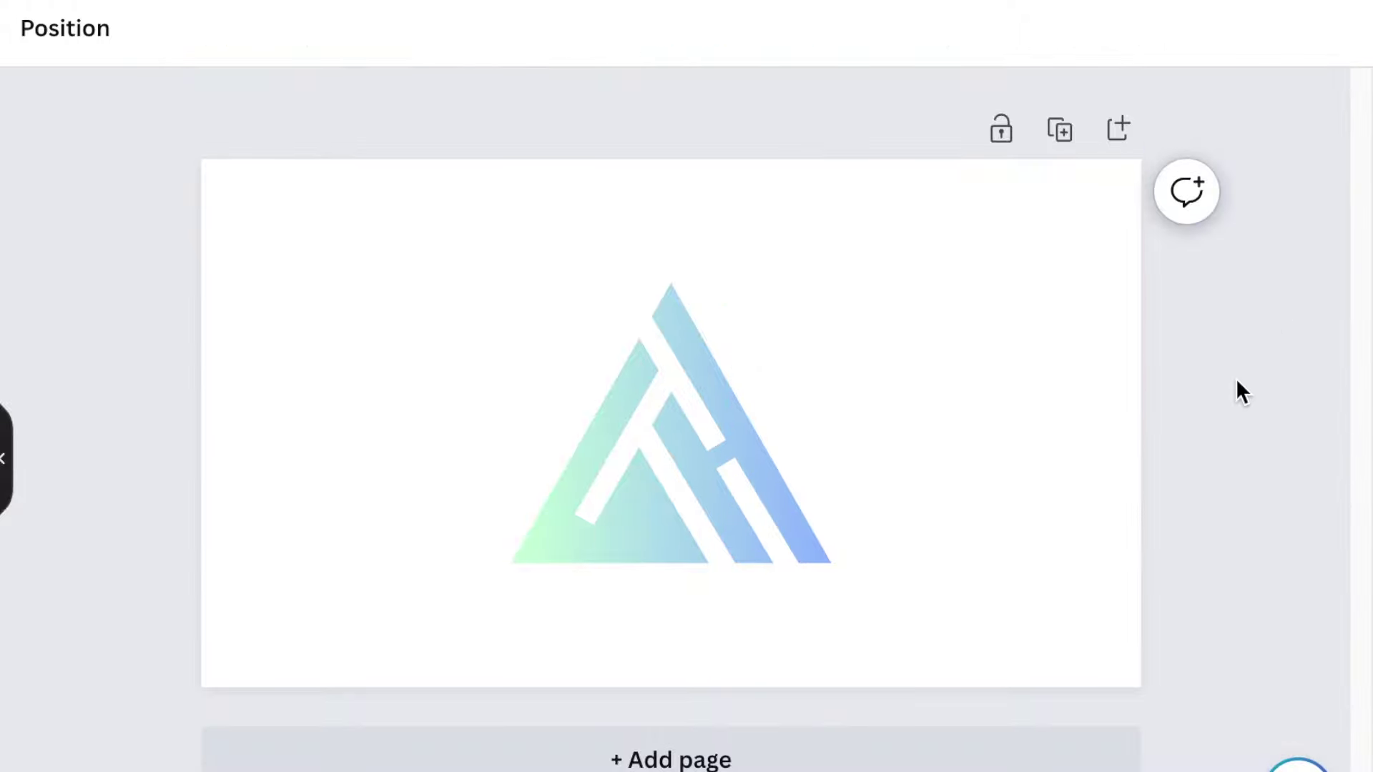
click(416, 582)
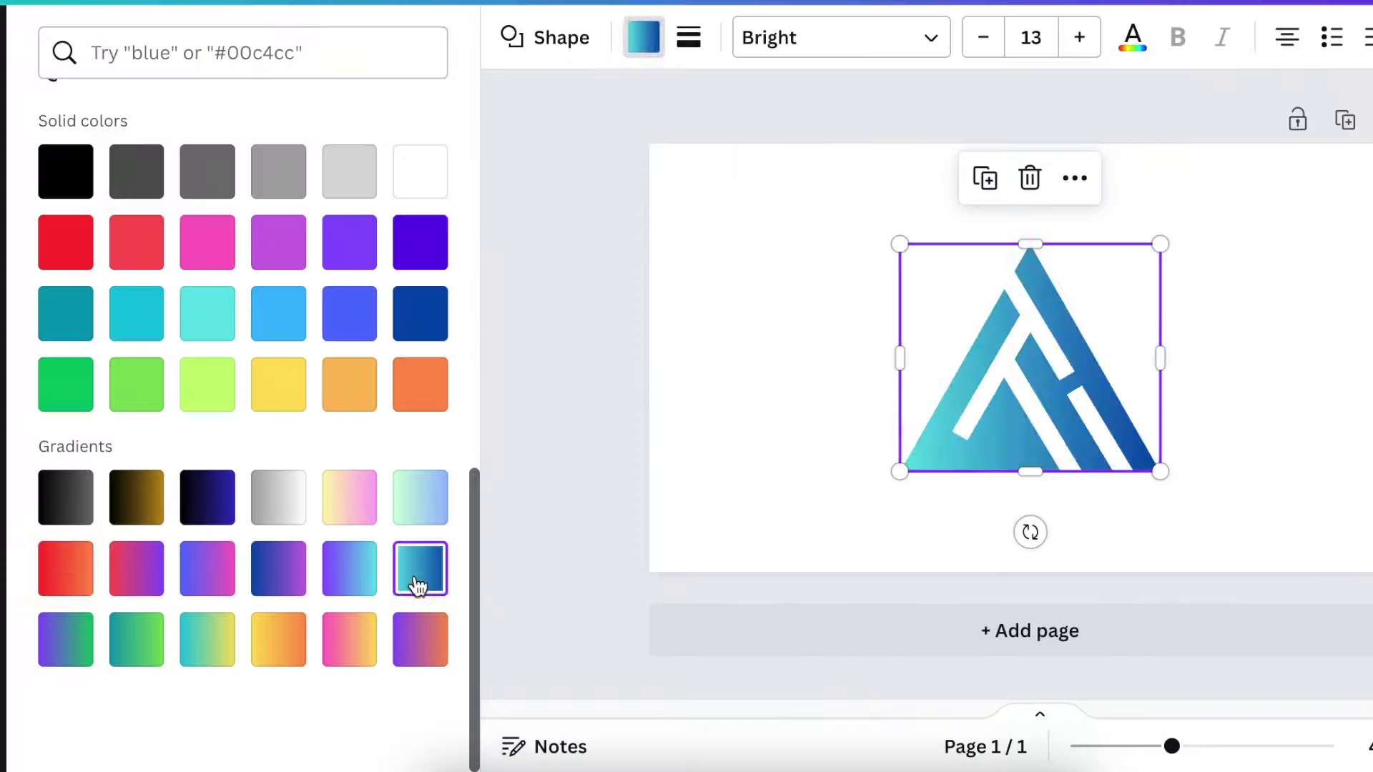
click(717, 484)
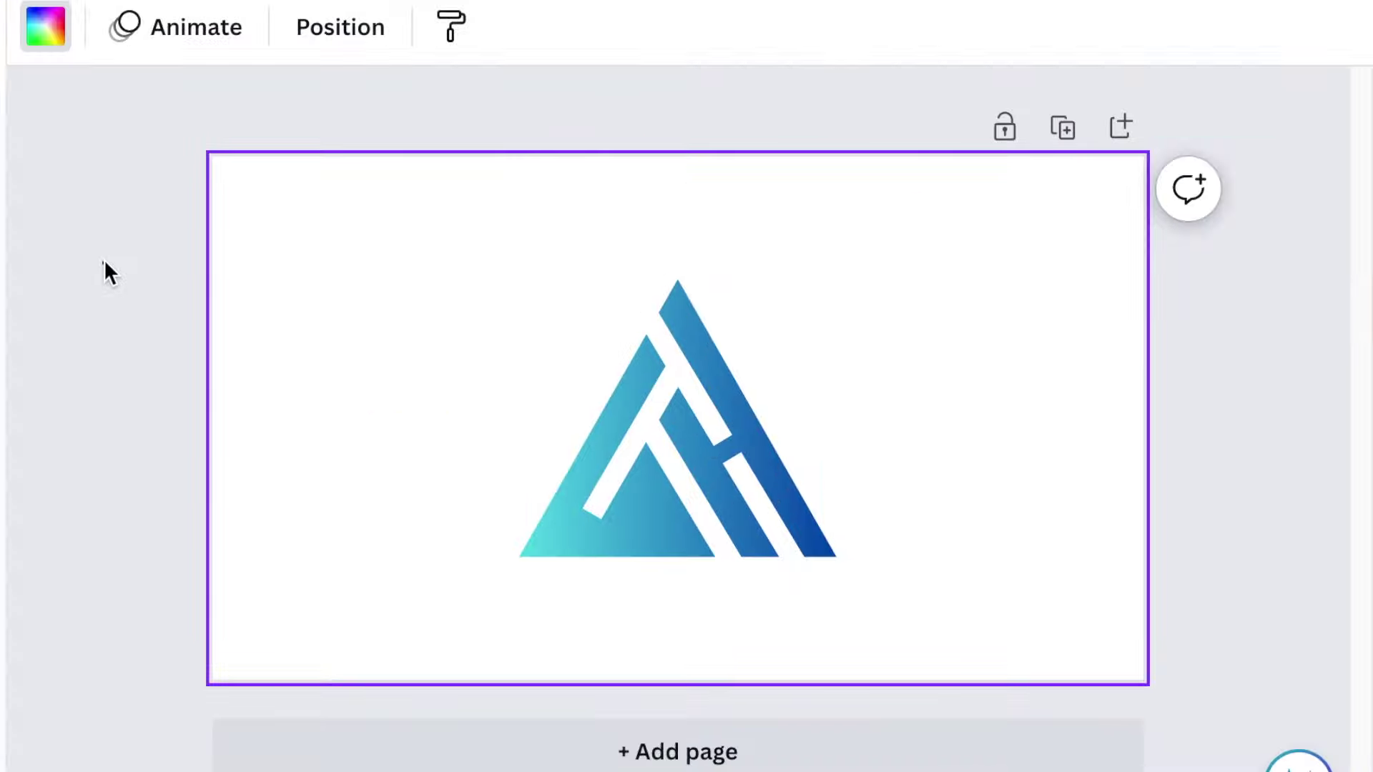
Select all pieces of the triangle logo and move it higher on the page.
mouse_move(14, 166)
mouse_down()
mouse_move(823, 449)
mouse_move(1017, 674)
mouse_up()
drag(920, 661, 920, 661)
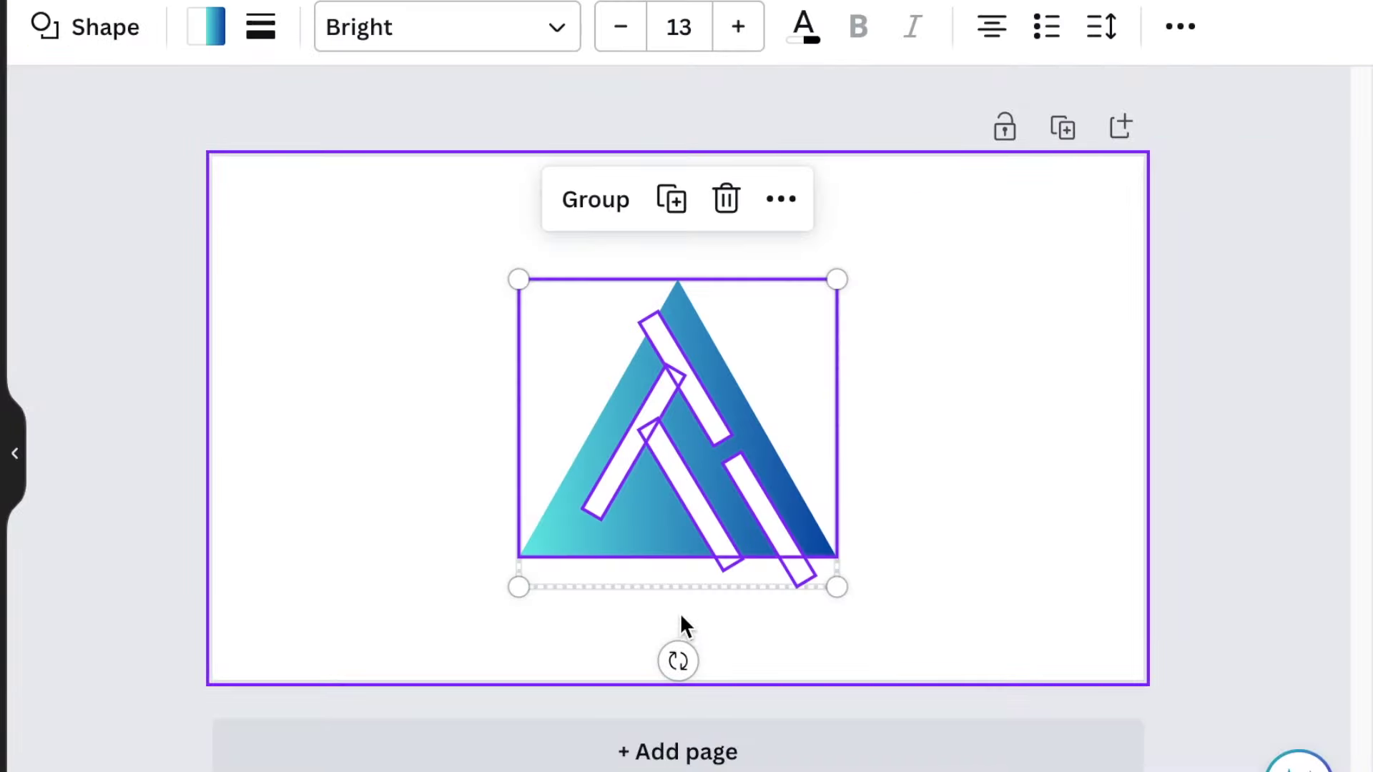
drag(668, 567, 668, 545)
click(978, 626)
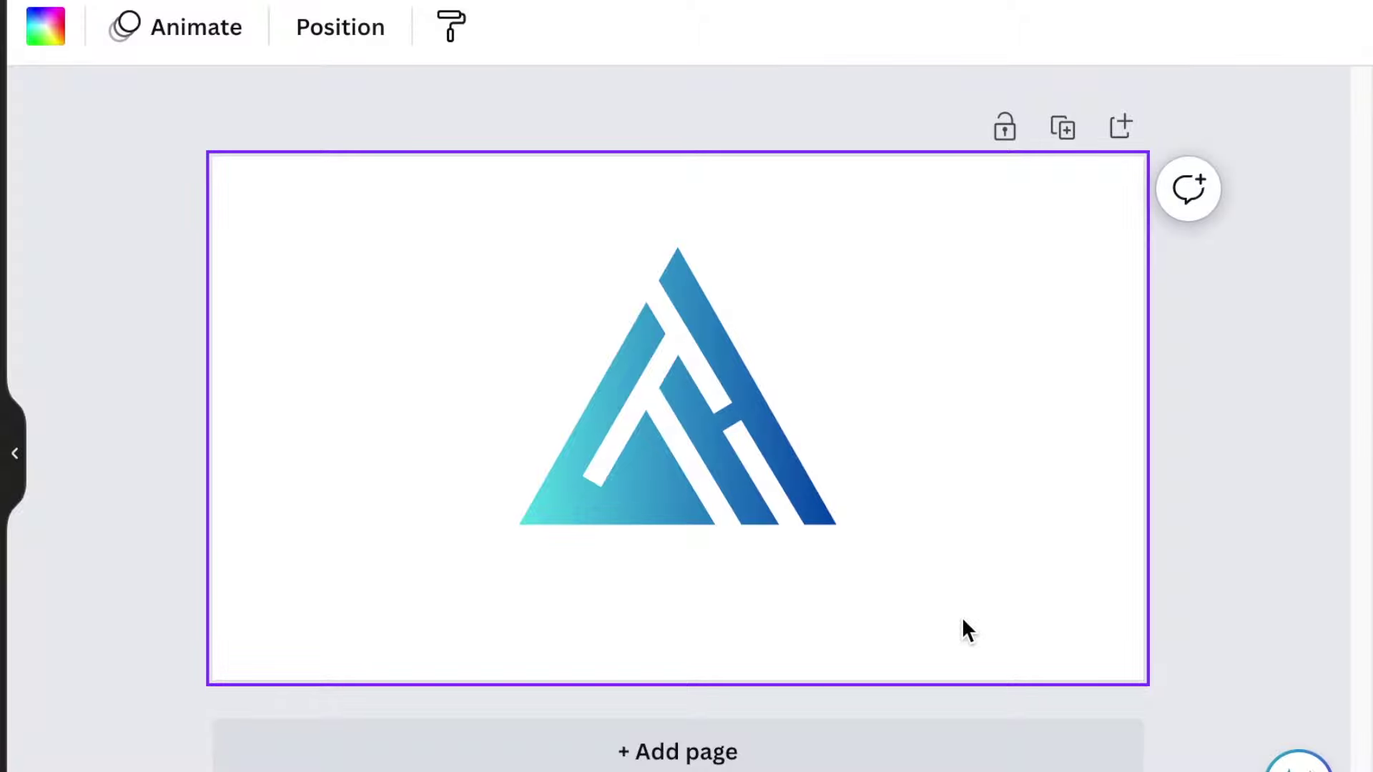
Add an enlarged navy 'Virtual Assistants' tagline below the logo, then add a blank page.
key(ctrl+v)
drag(706, 500, 717, 649)
drag(649, 561, 342, 582)
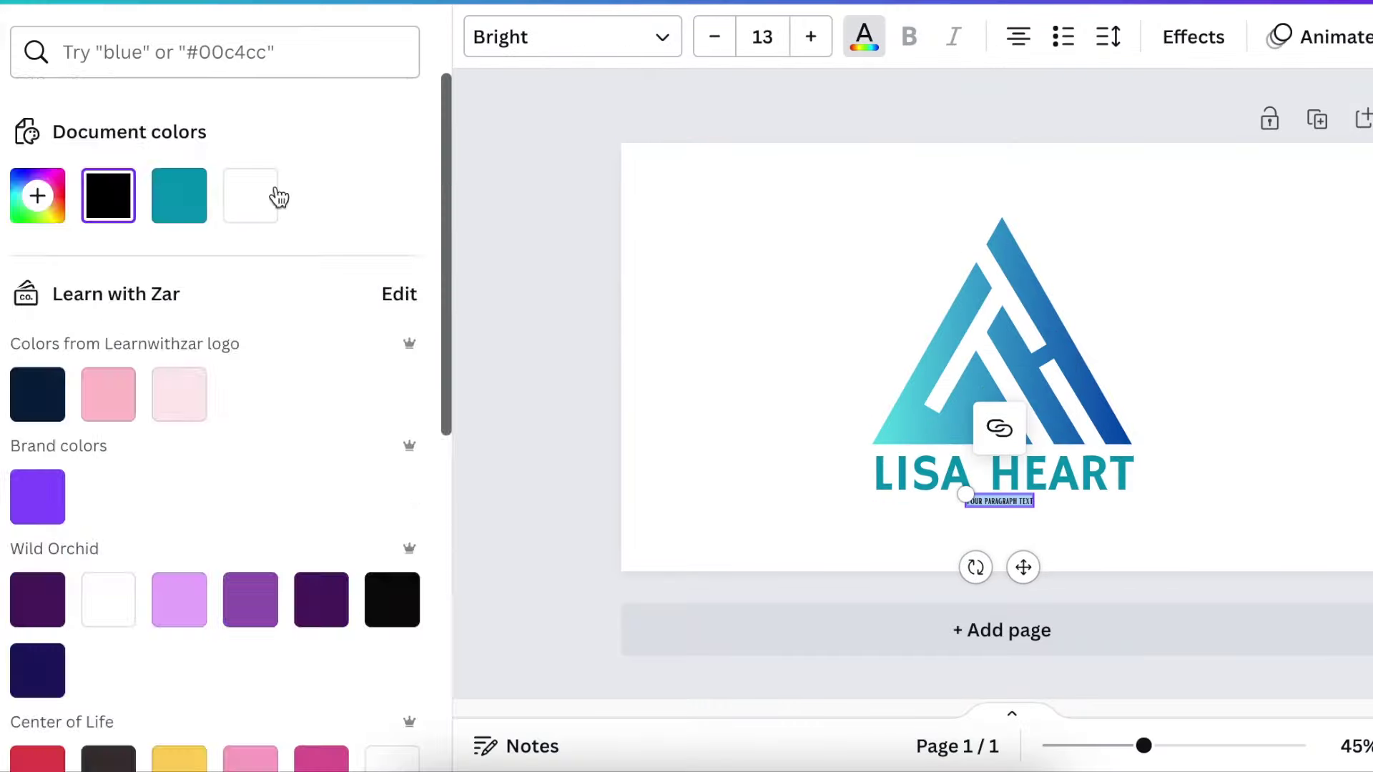
click(37, 393)
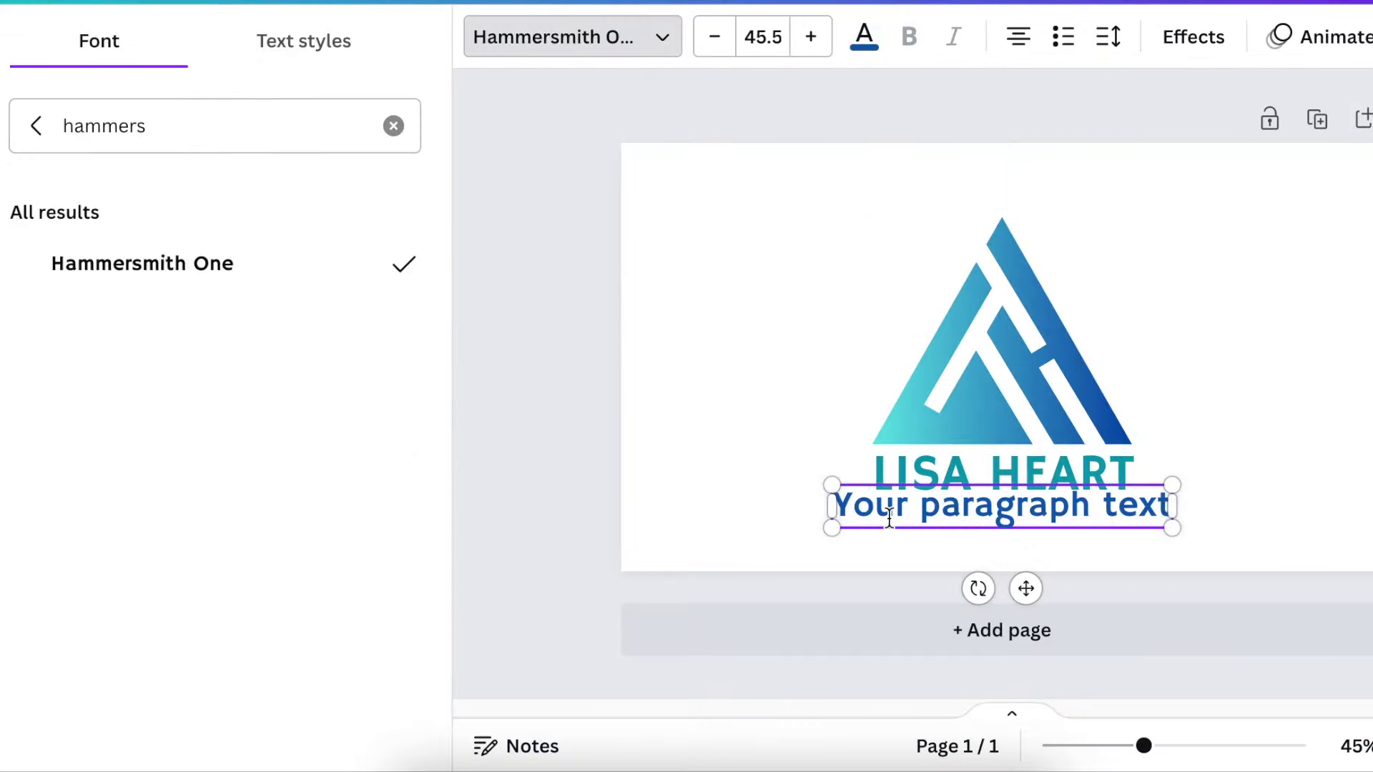
text(Virtual Assistants)
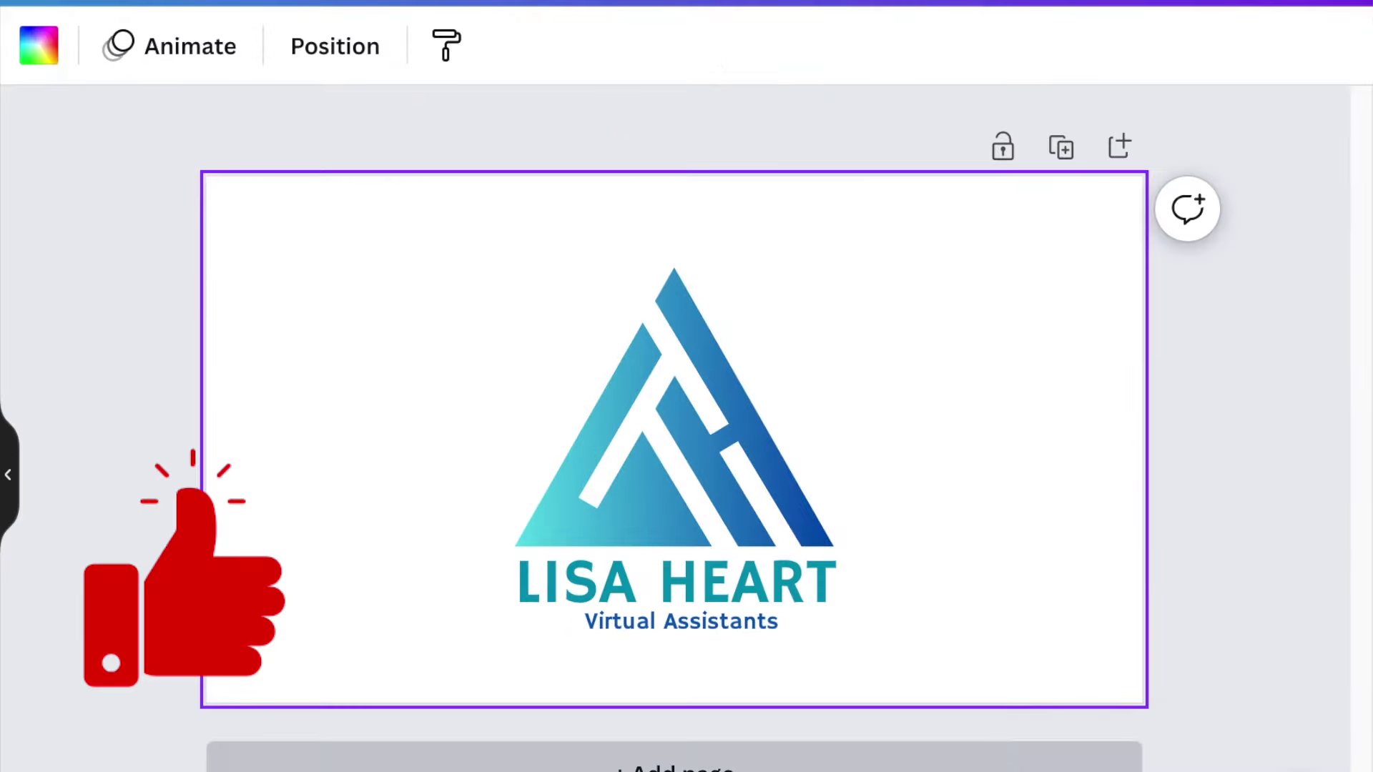
click(685, 758)
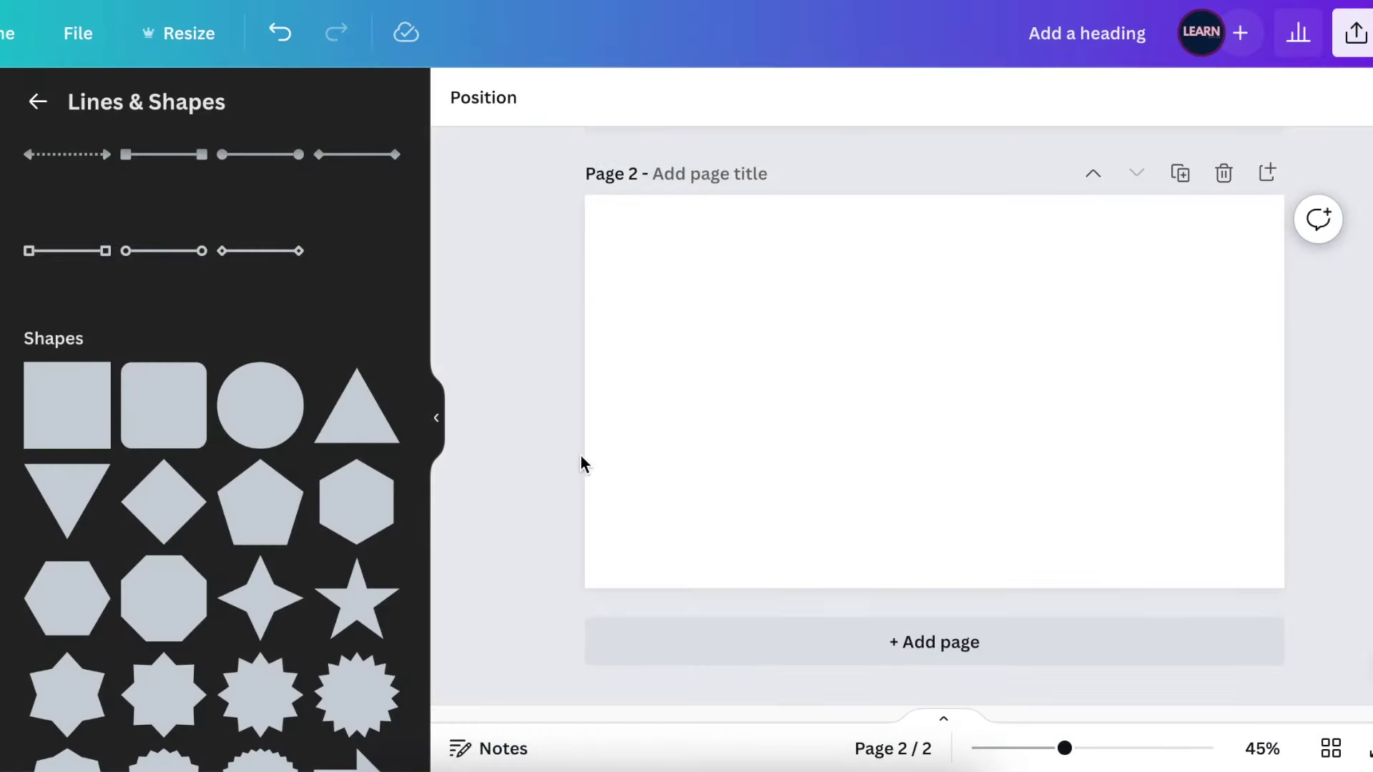
Add a large 'LH' text box on page 2 set in the TAN Rosebud font.
key(t)
drag(903, 379, 610, 362)
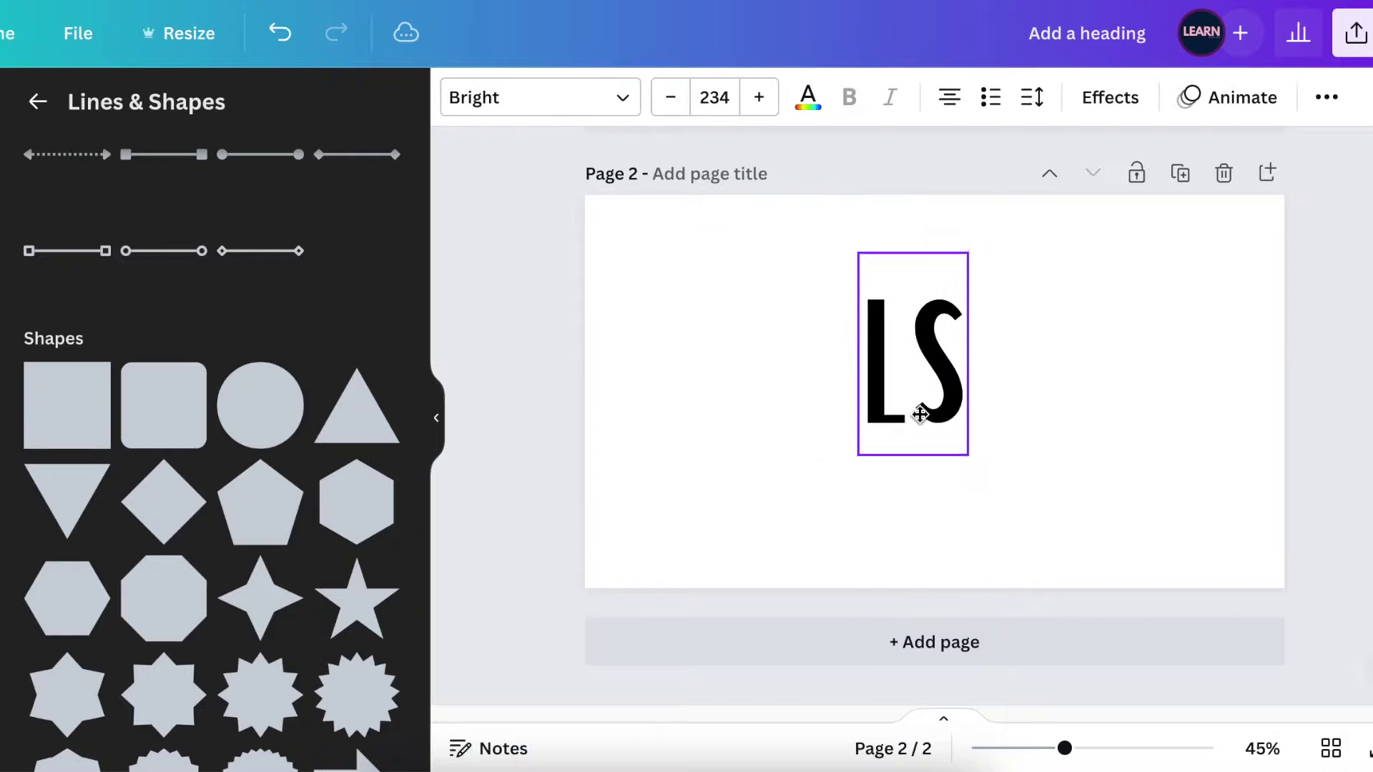
click(920, 415)
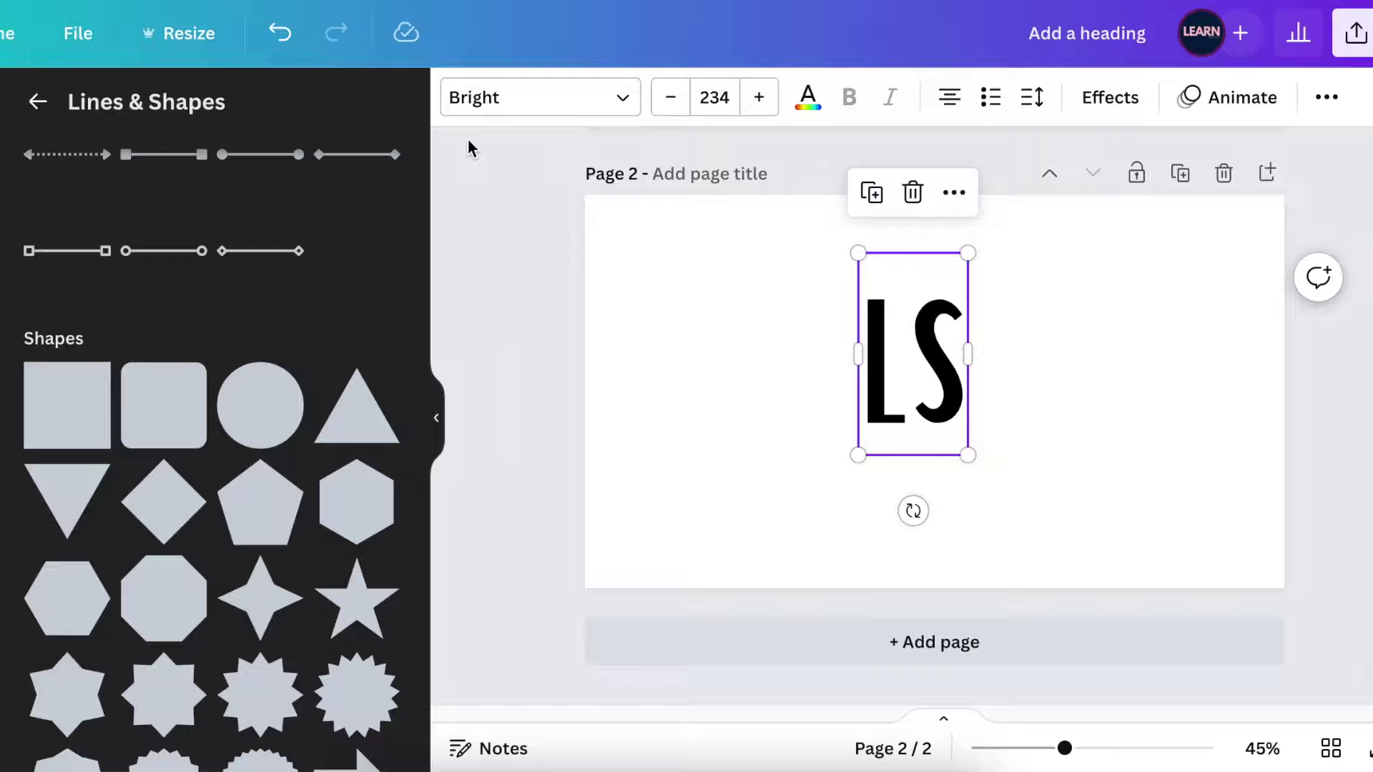
click(628, 102)
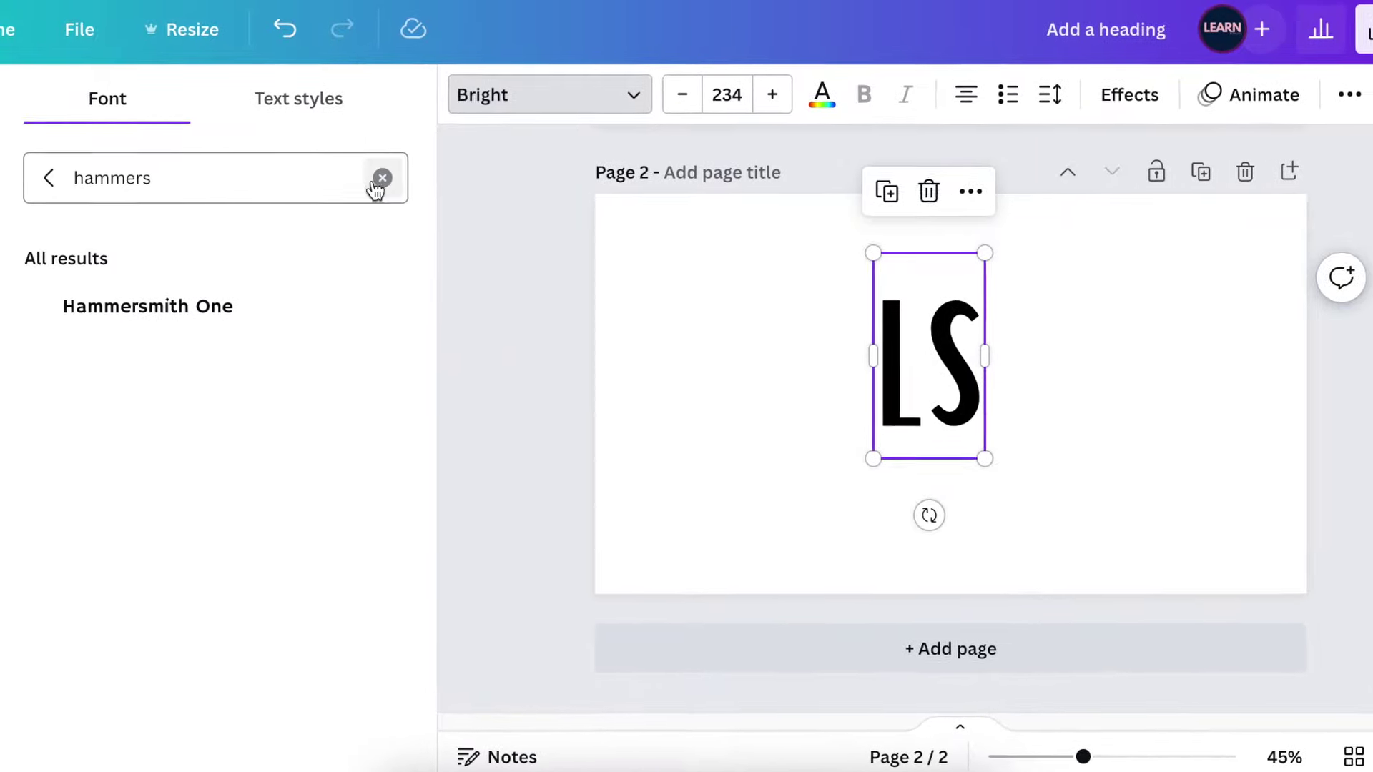
click(370, 180)
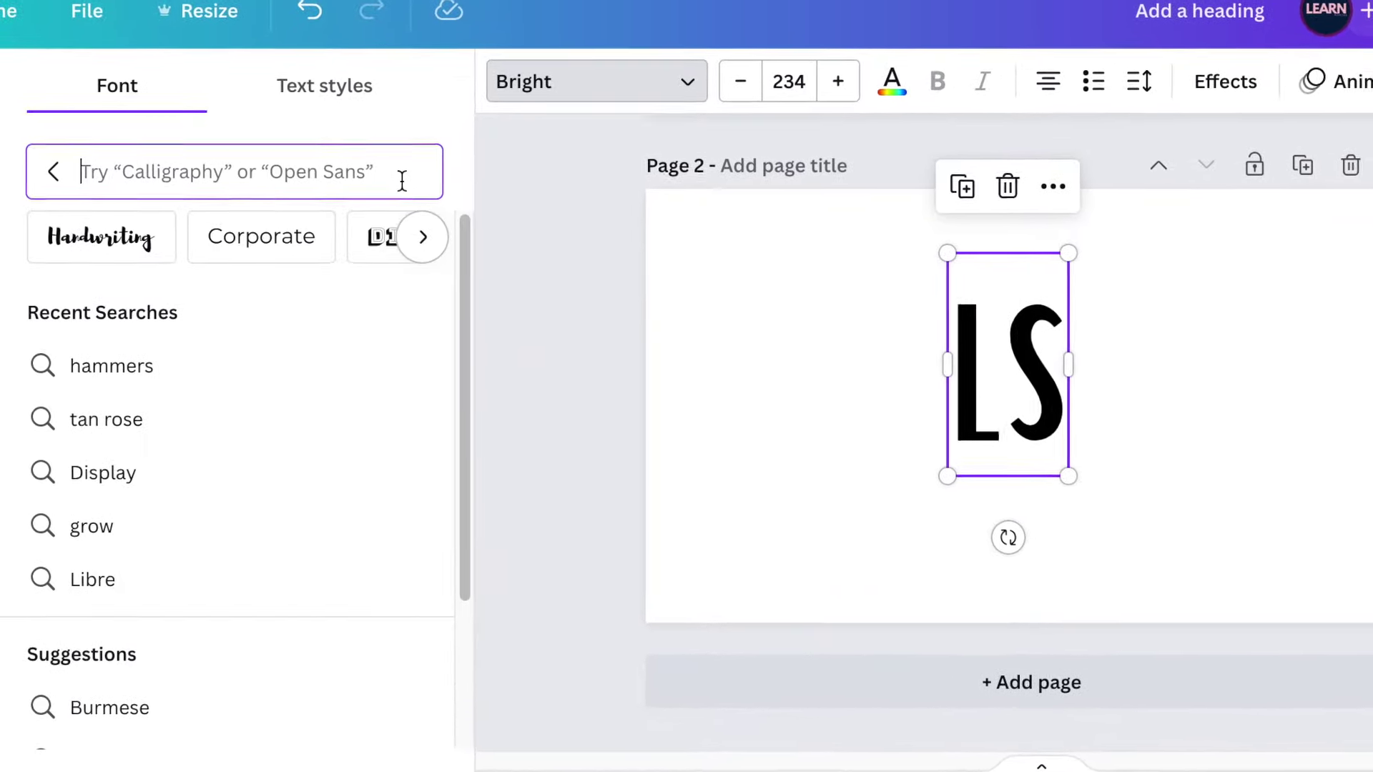
text(TAN)
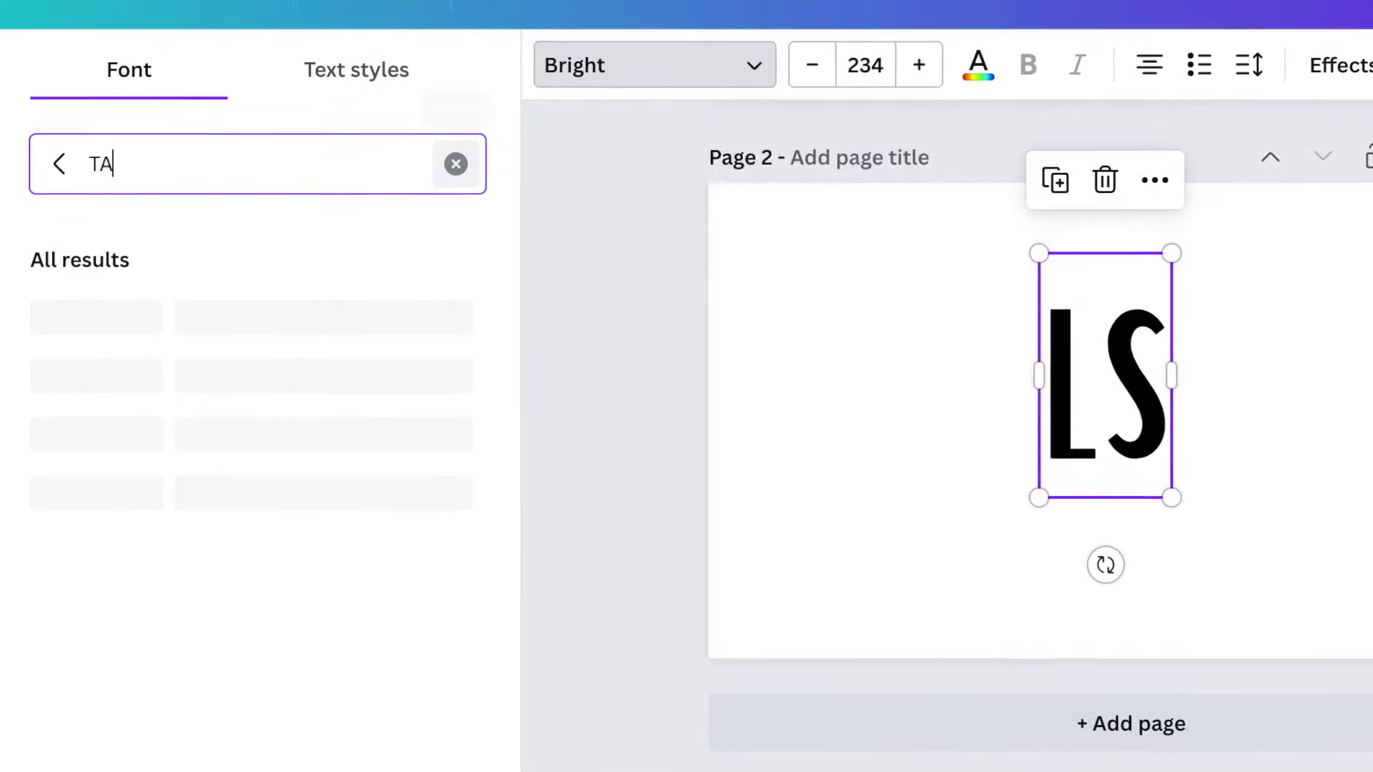
text( RO)
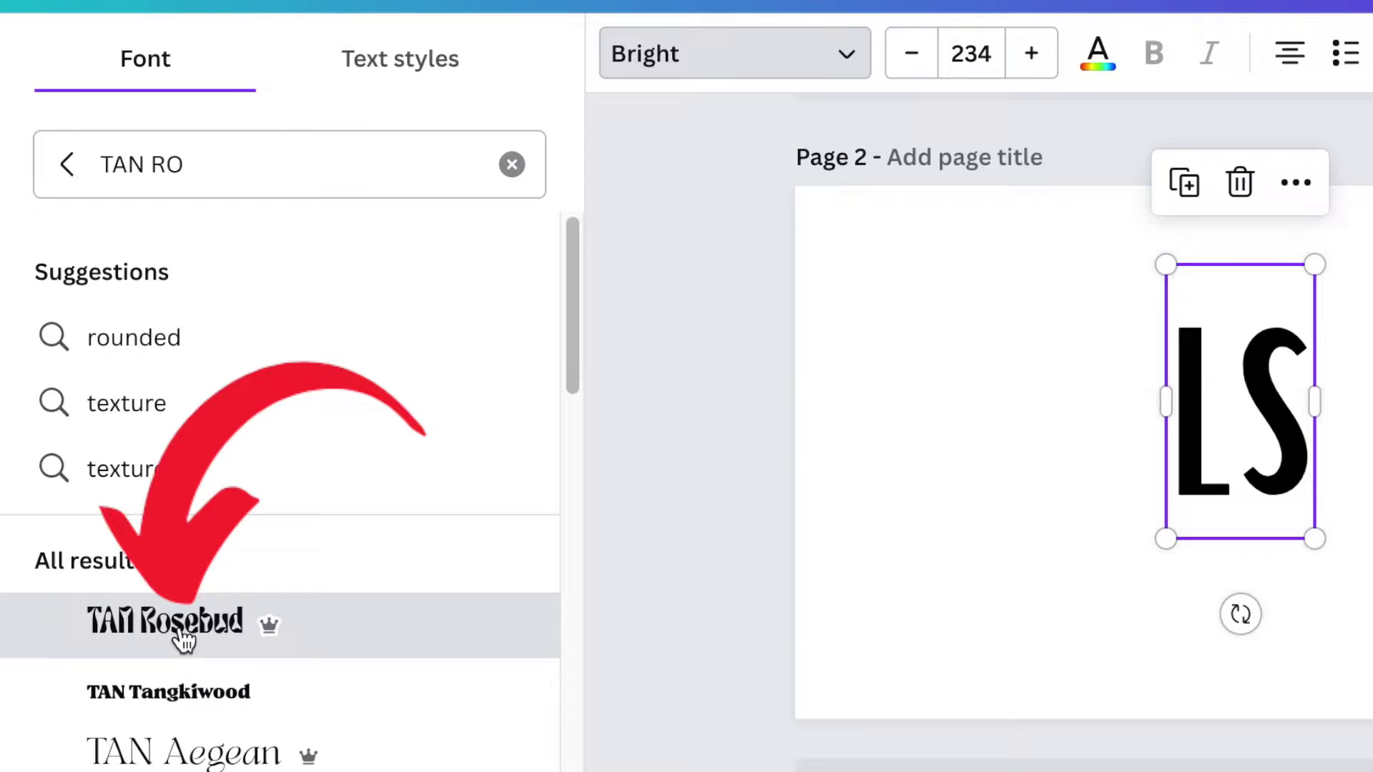
click(184, 640)
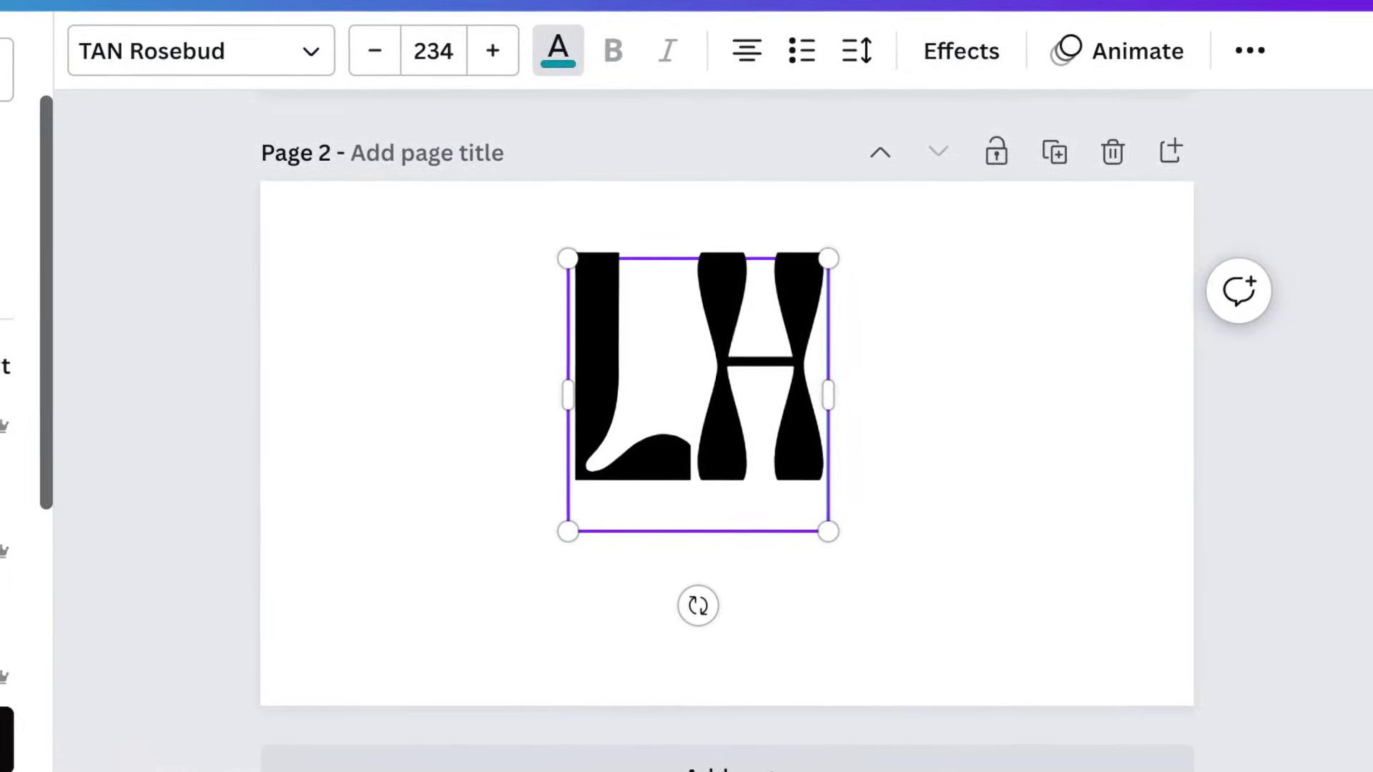
Colour both LH letters teal.
click(593, 363)
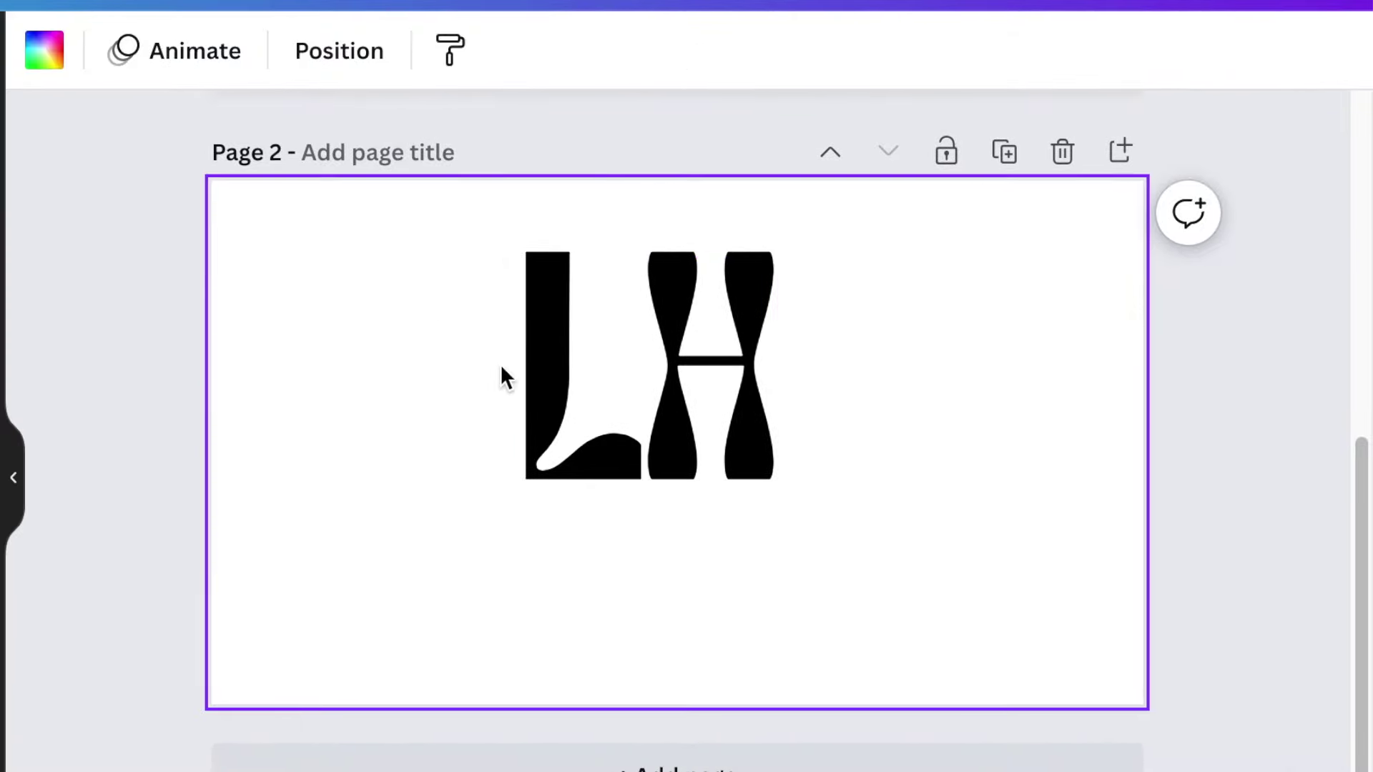
click(542, 369)
double_click(543, 369)
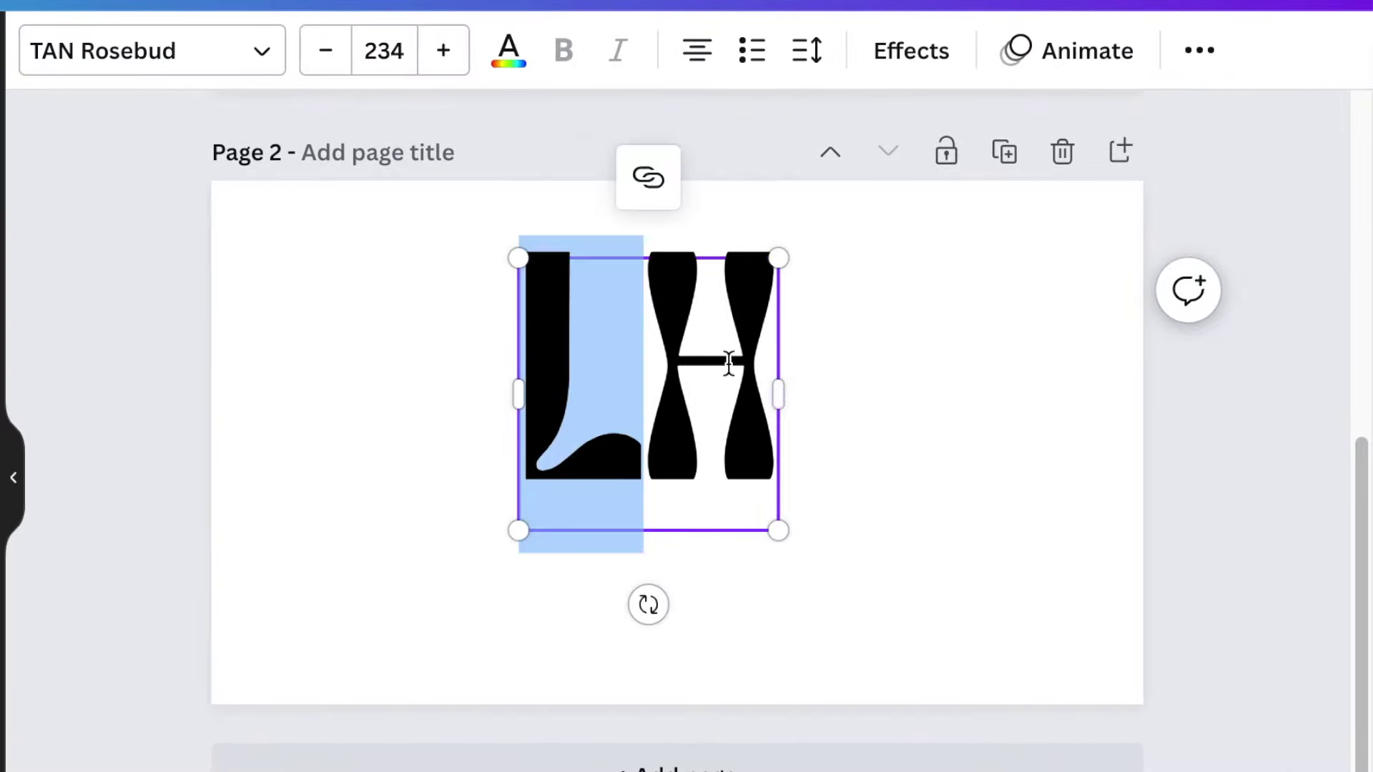
click(766, 401)
drag(769, 392, 507, 253)
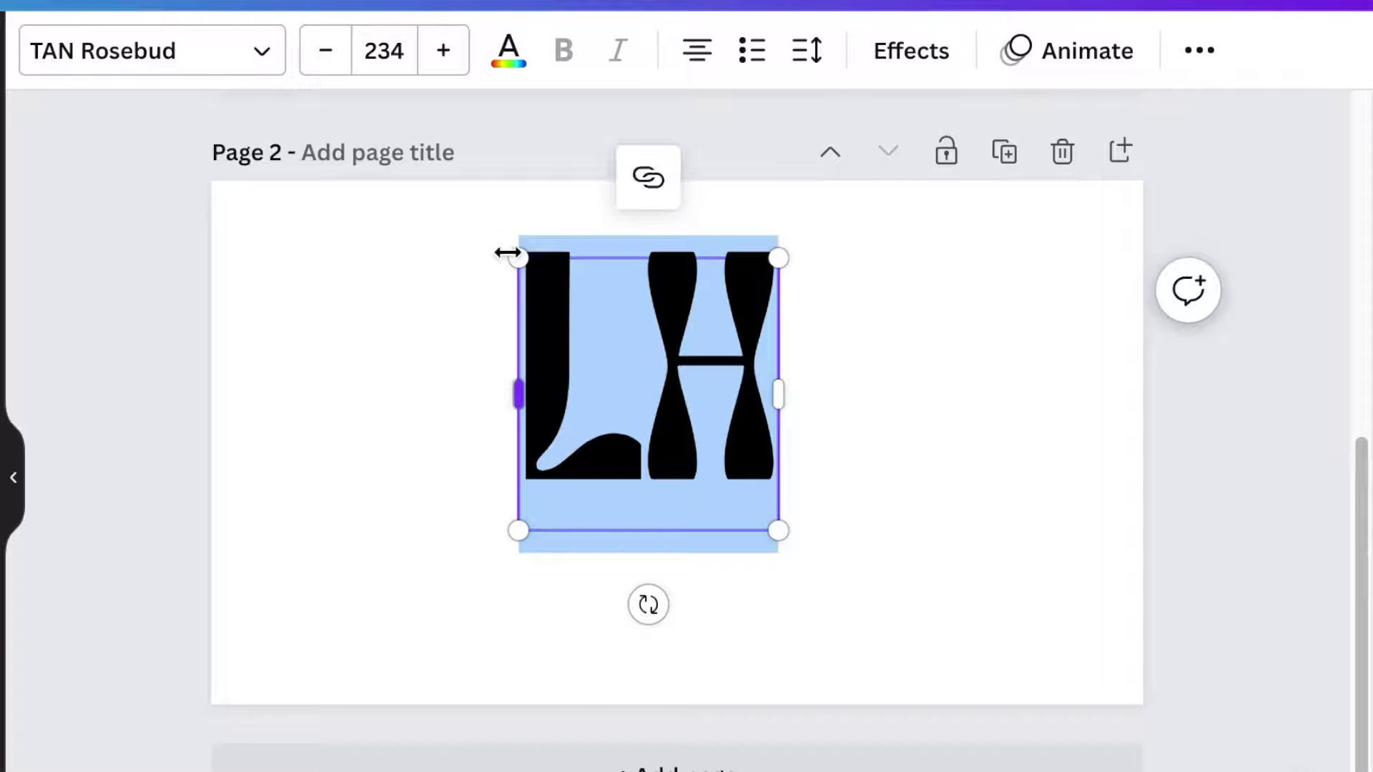
click(508, 50)
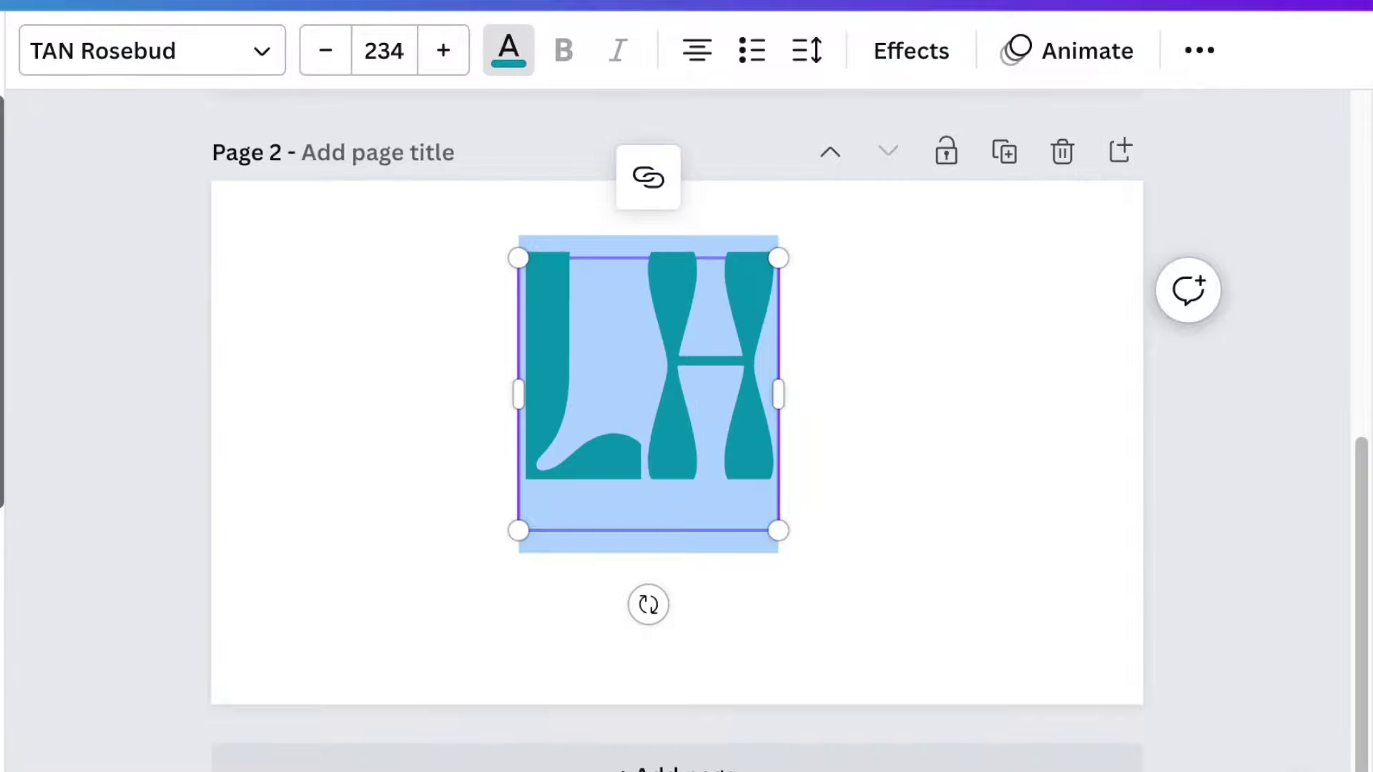
click(286, 539)
Centre the LH monogram and set the two brand-name words side by side beneath it.
drag(607, 448, 636, 458)
click(424, 461)
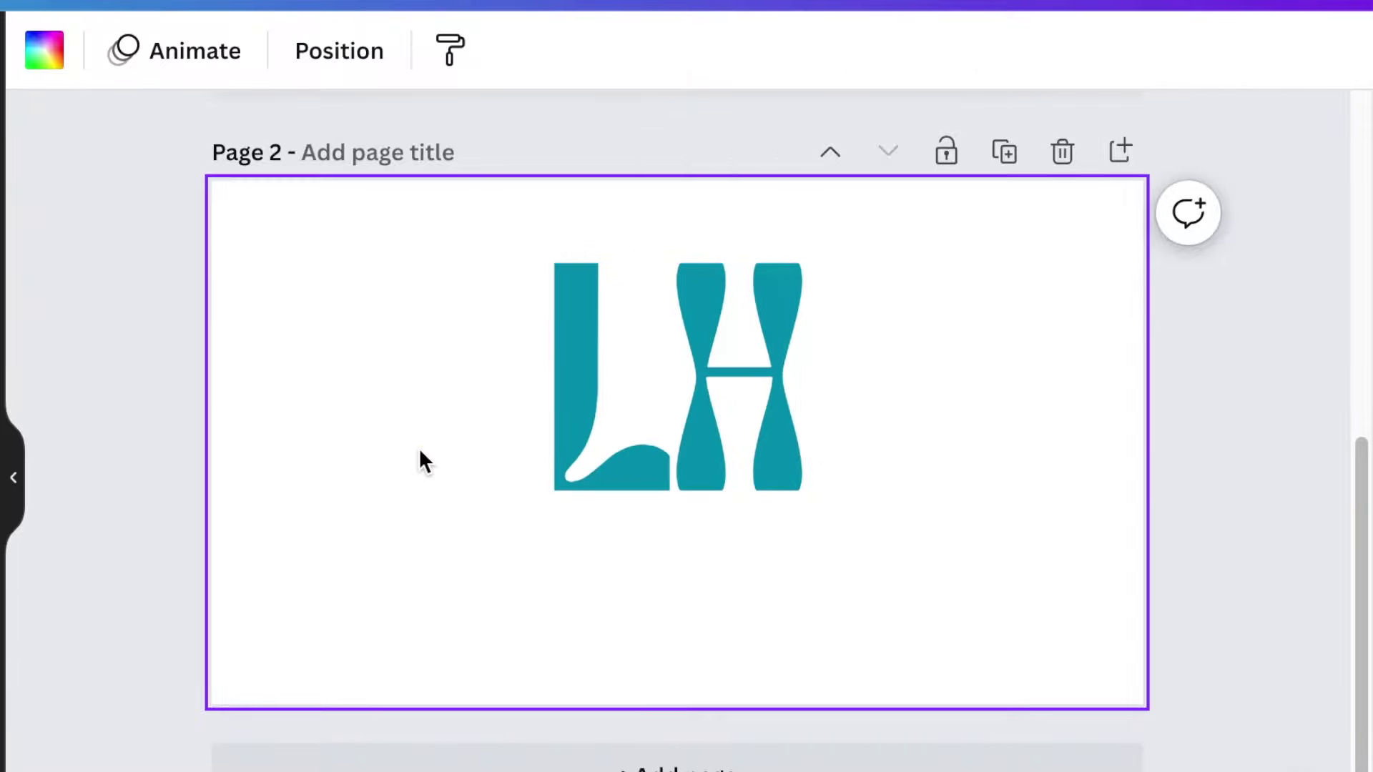
key(t)
drag(700, 529, 705, 621)
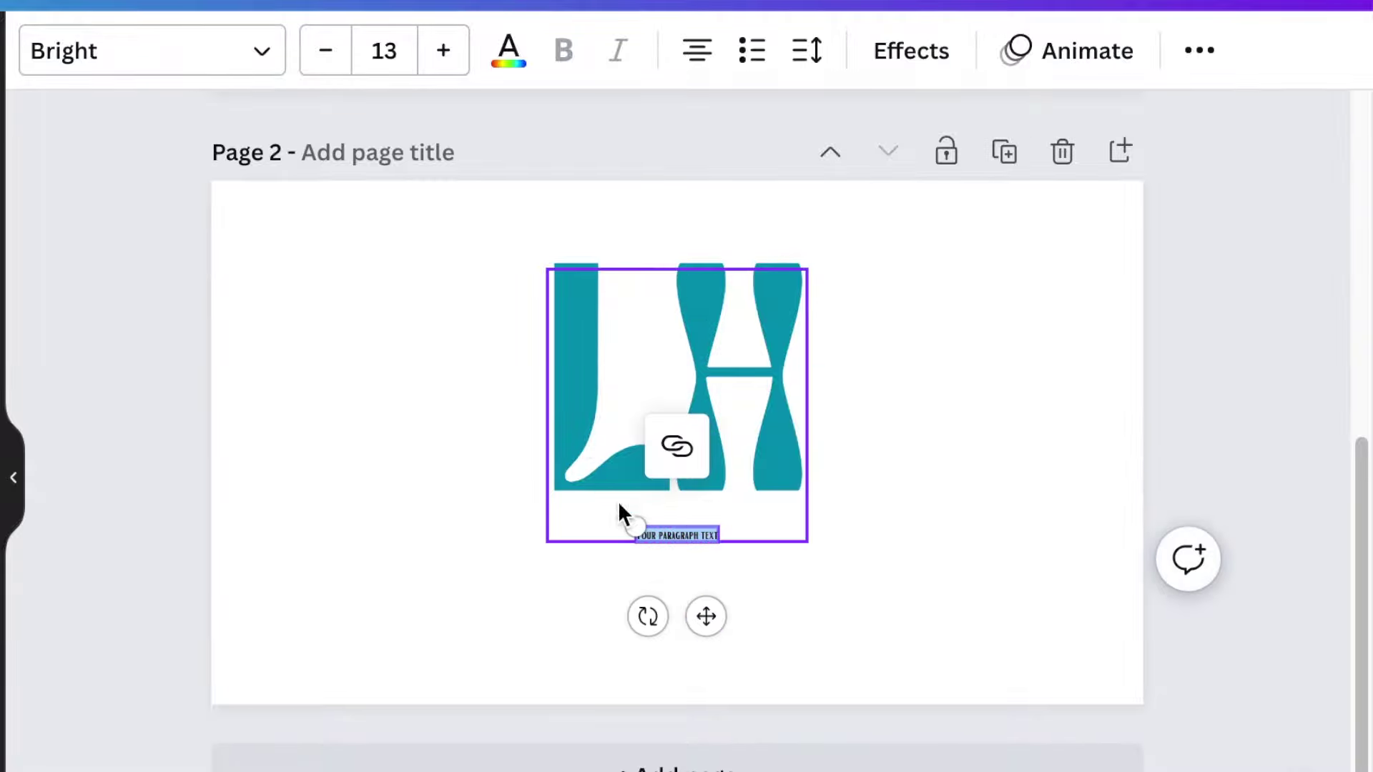
drag(635, 527, 508, 515)
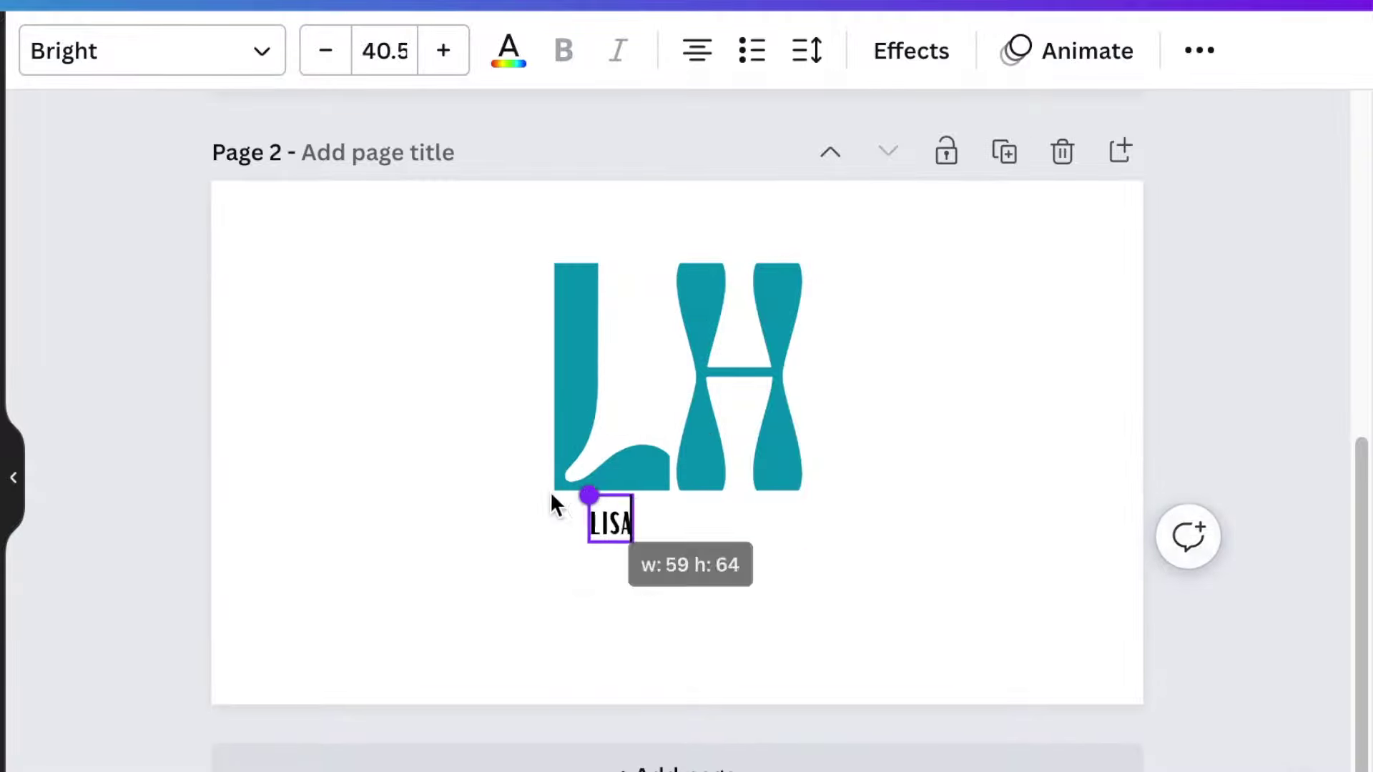
drag(552, 500, 604, 561)
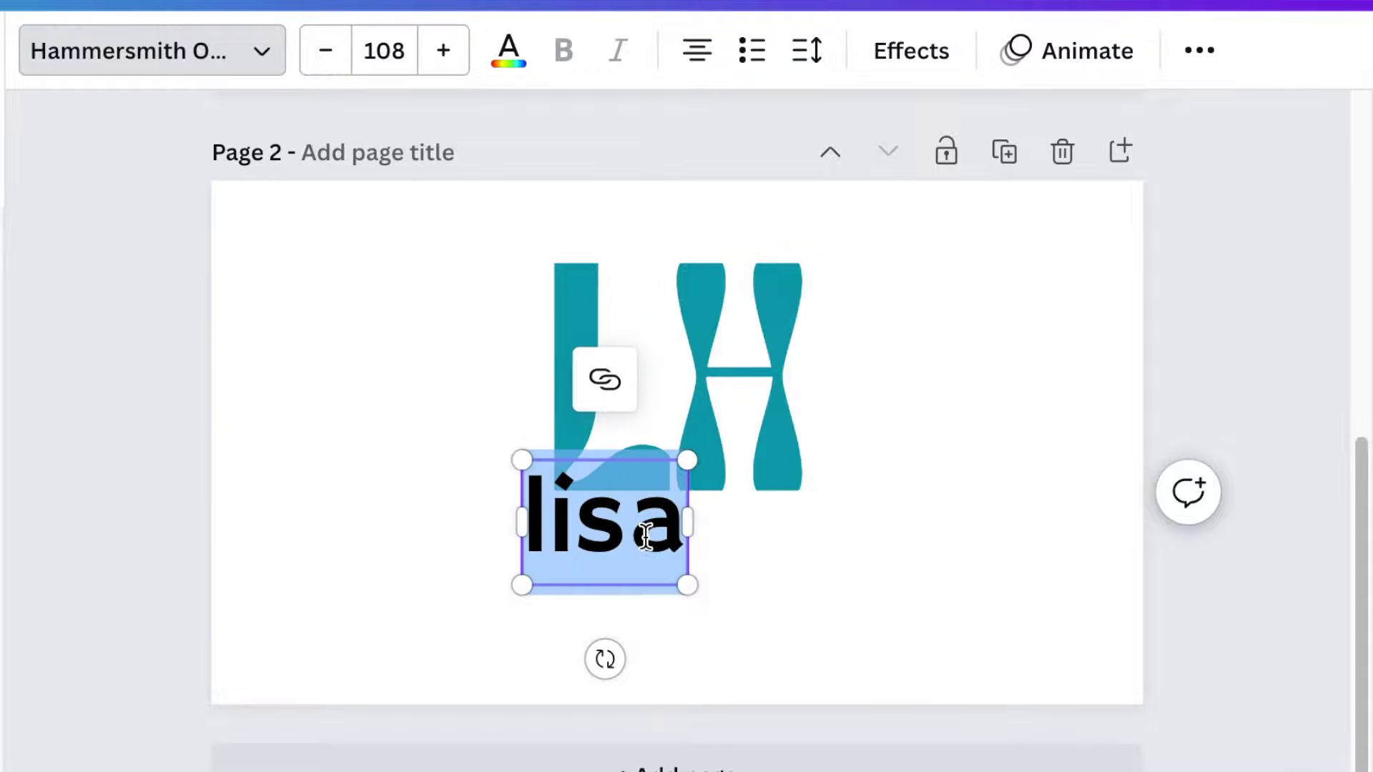
drag(686, 460, 668, 506)
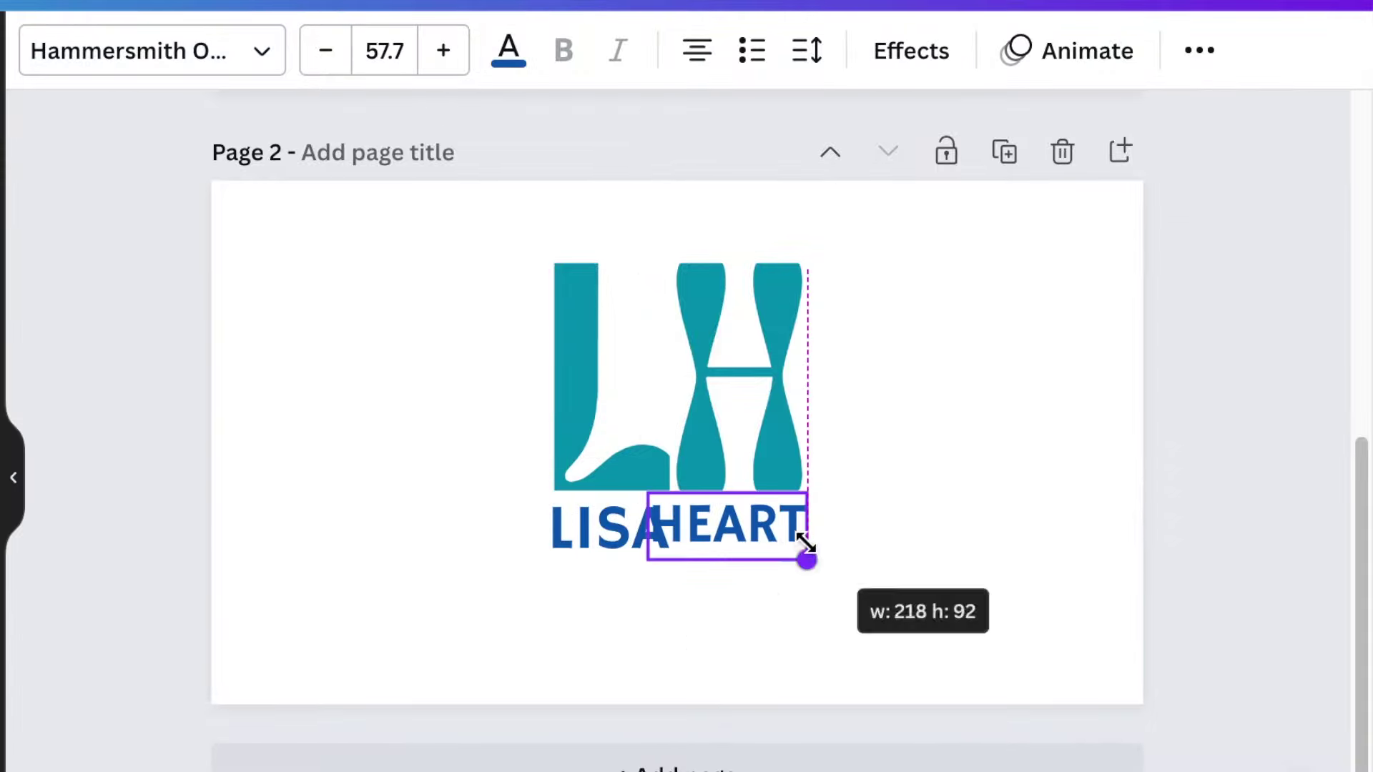
drag(662, 493, 642, 500)
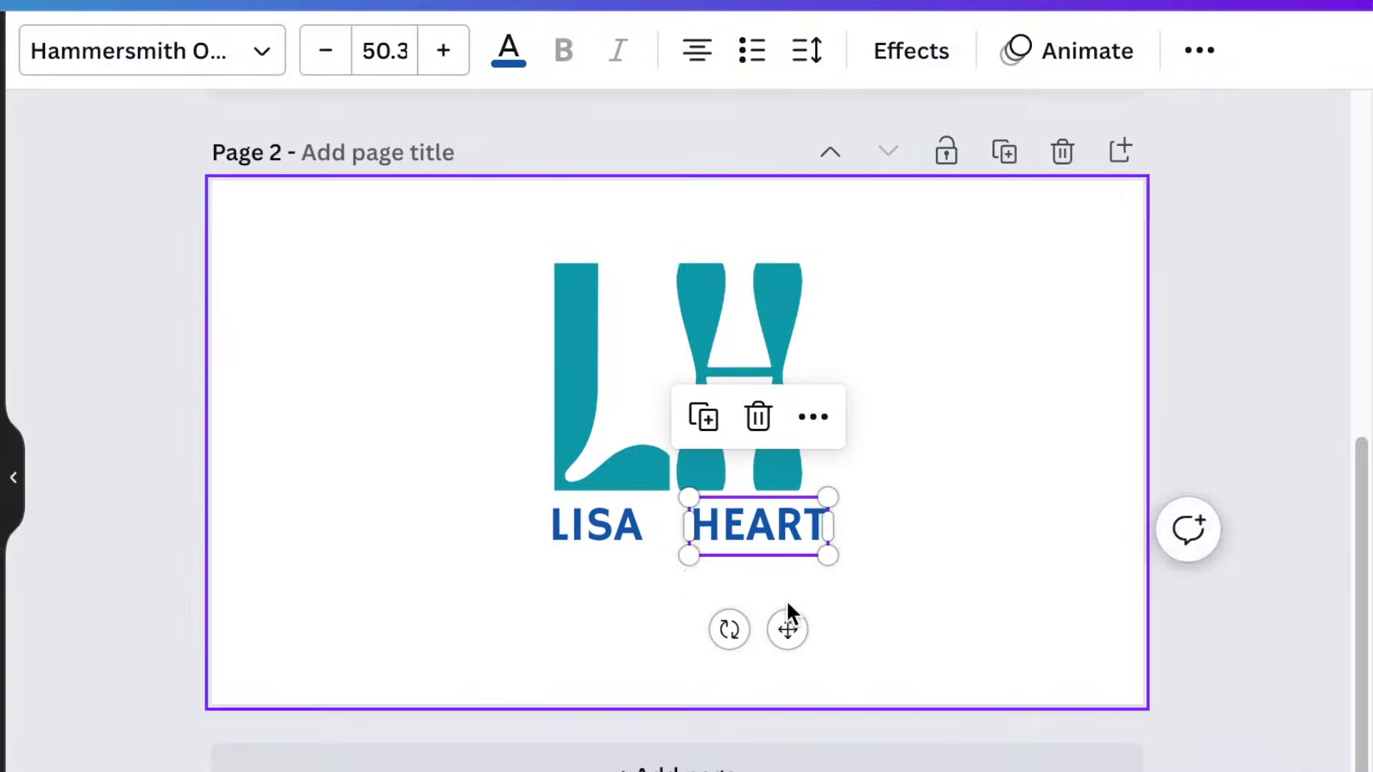
click(576, 543)
Add a short vertical divider line between the two words, at weight 10.
click(671, 658)
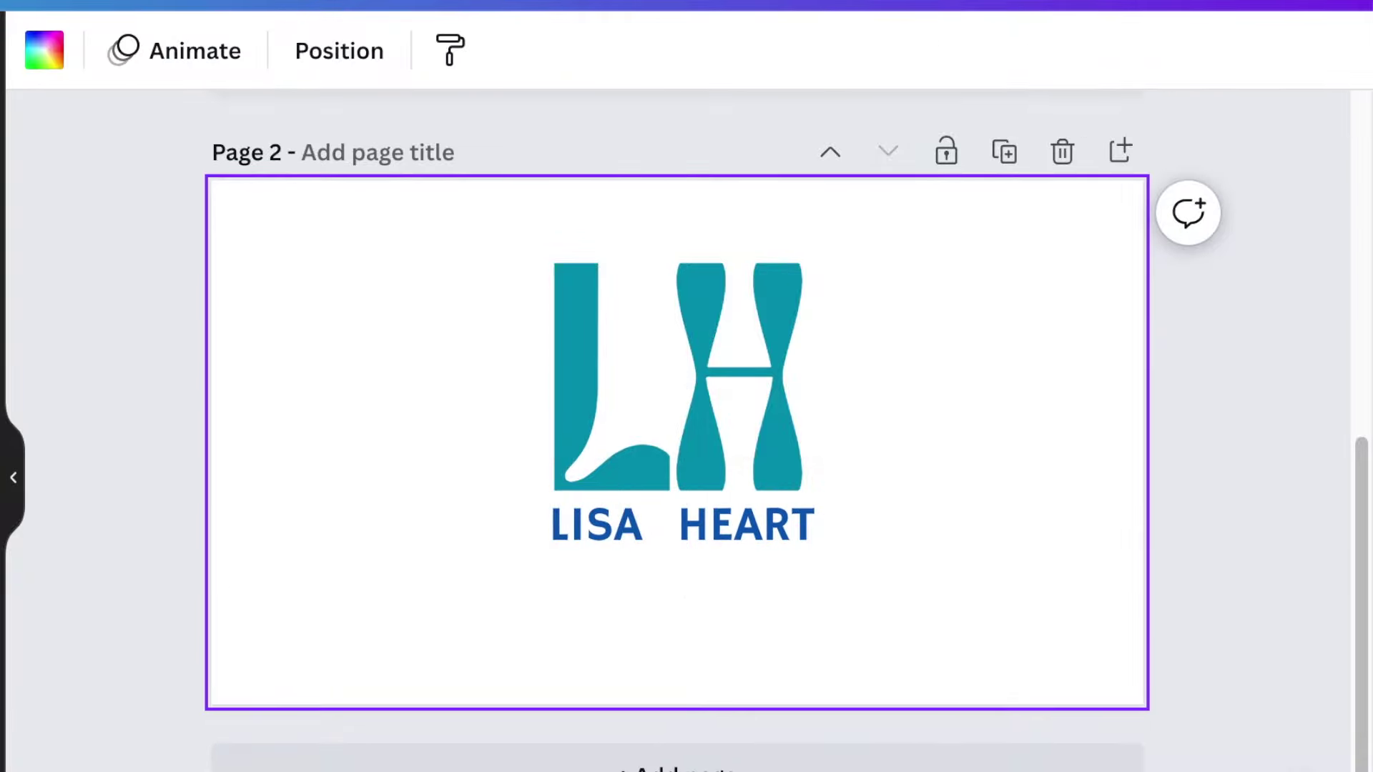
key(l)
drag(843, 441, 509, 527)
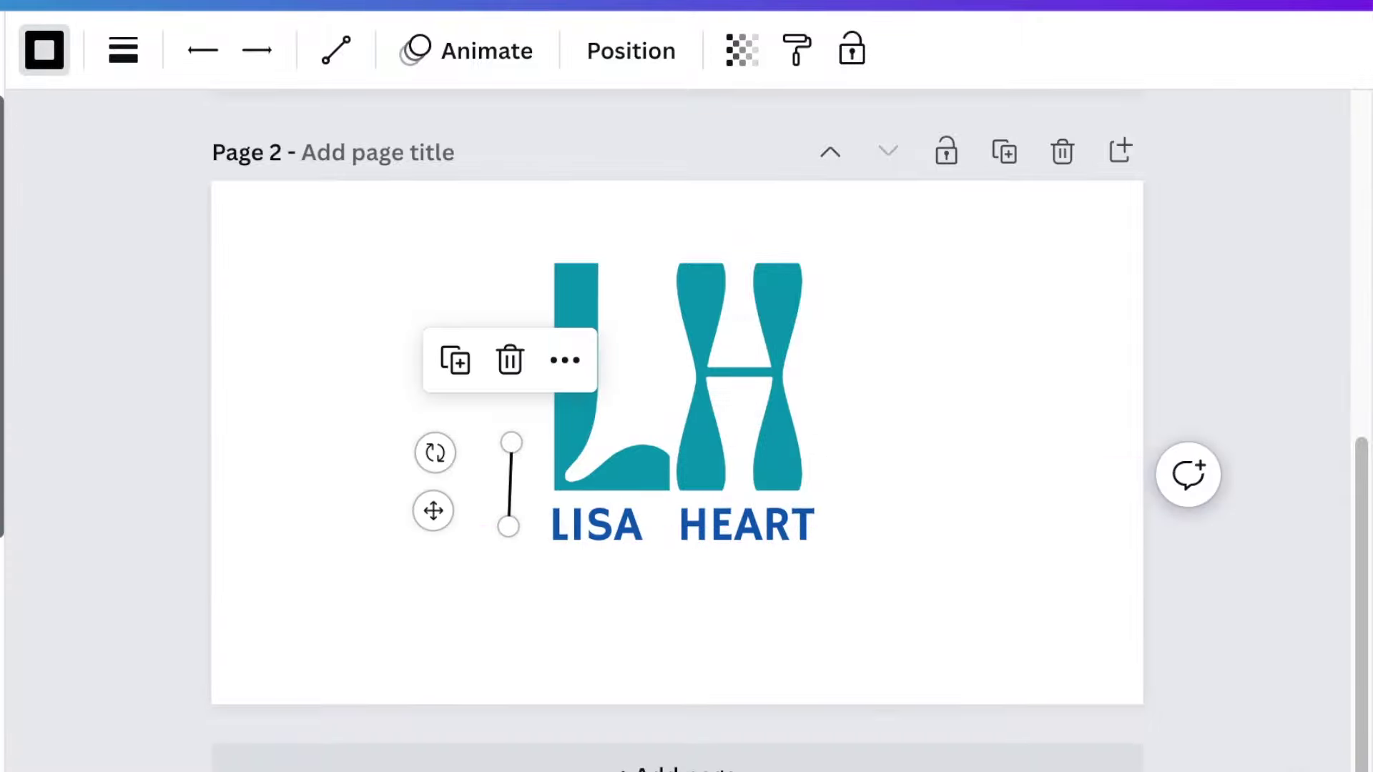
click(123, 52)
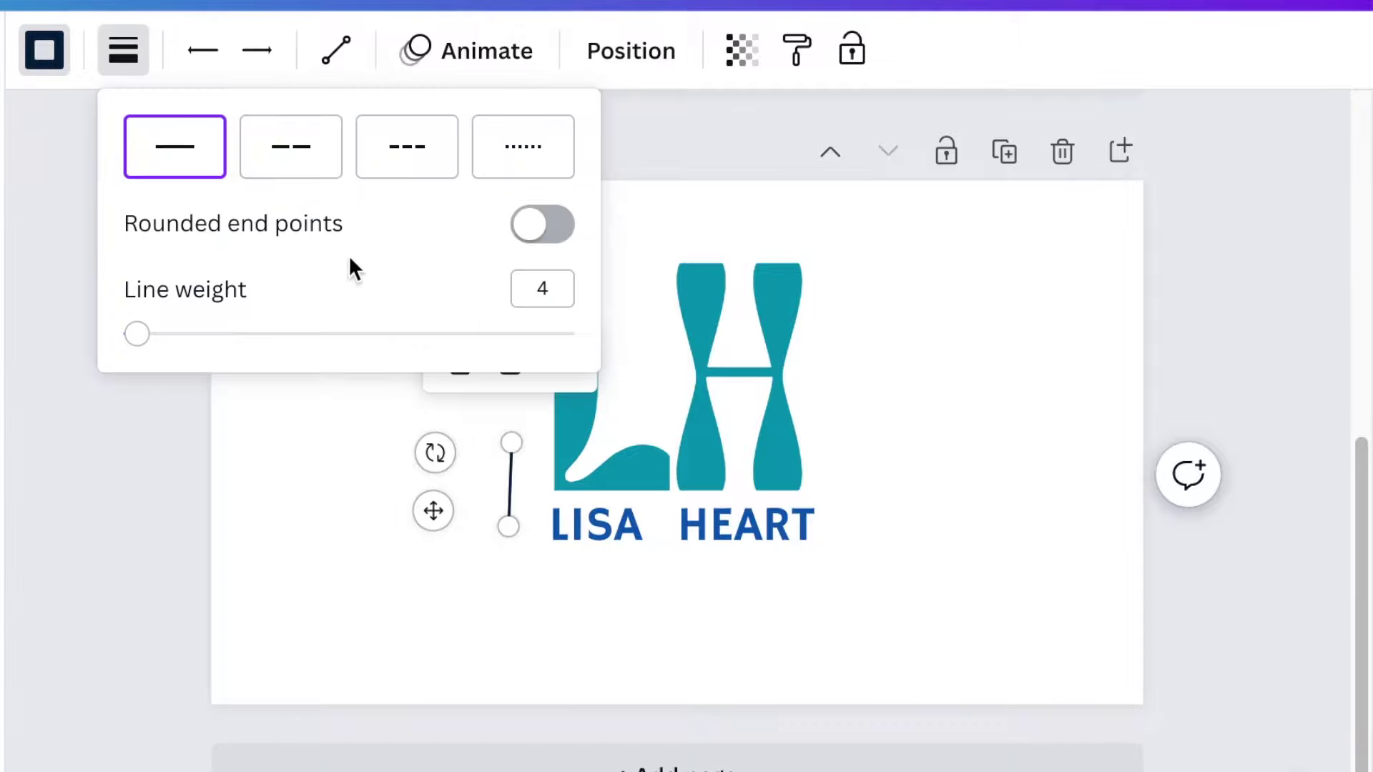
drag(137, 342, 187, 342)
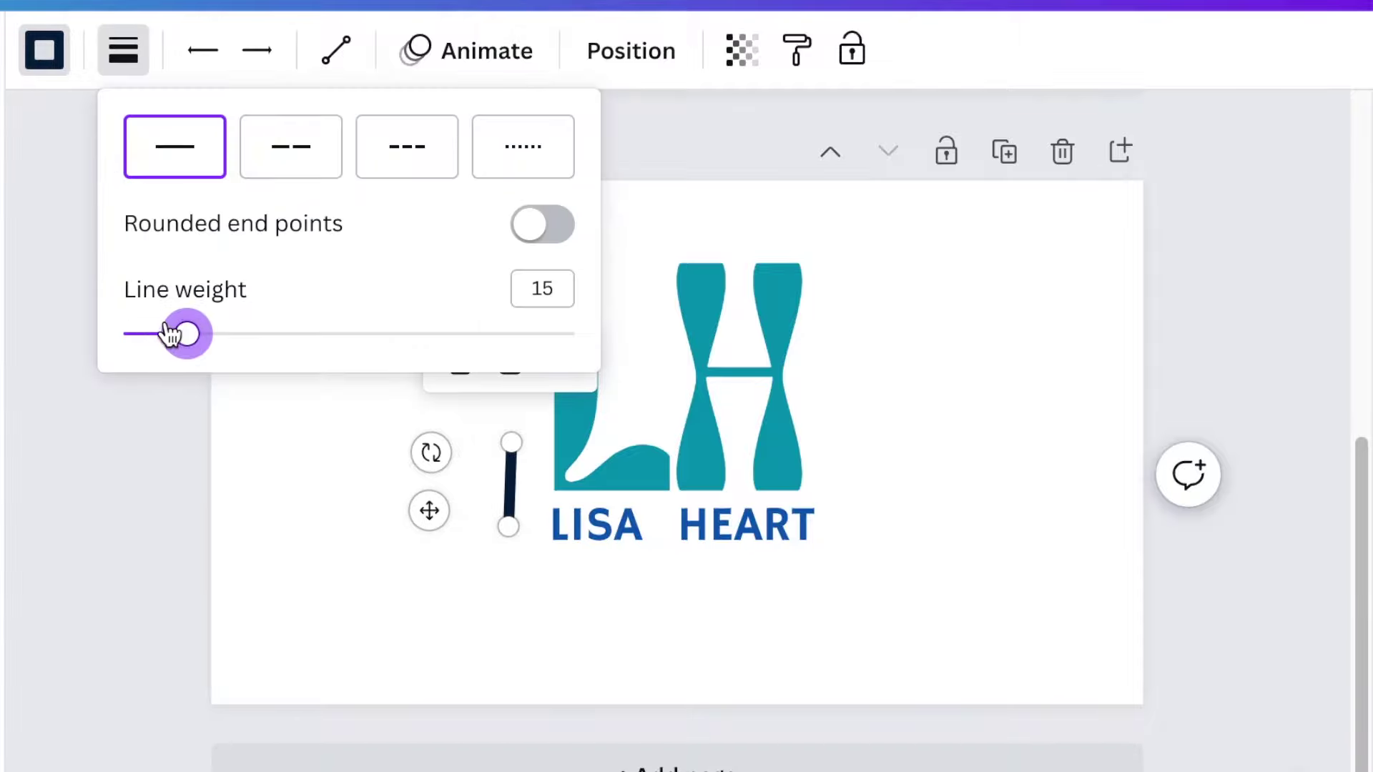
key(Escape)
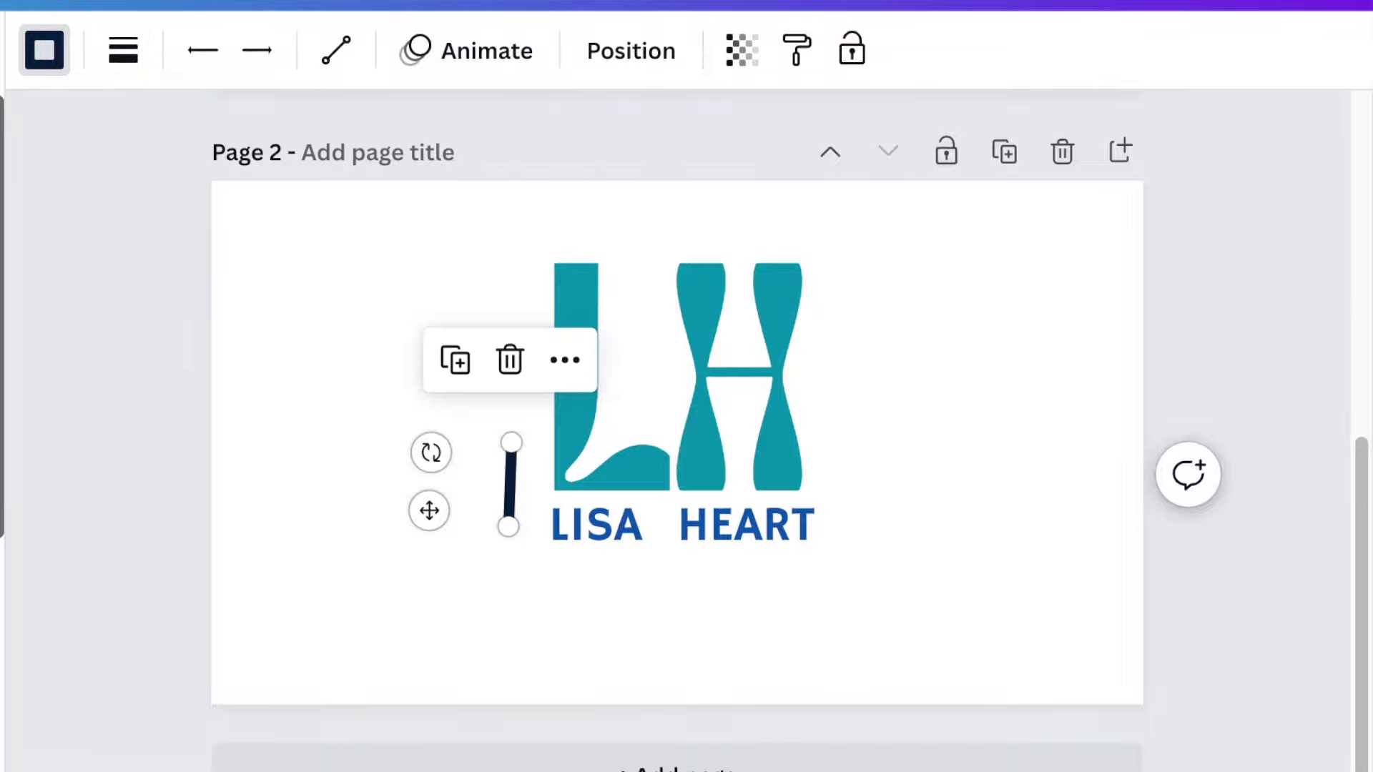
drag(508, 521, 582, 555)
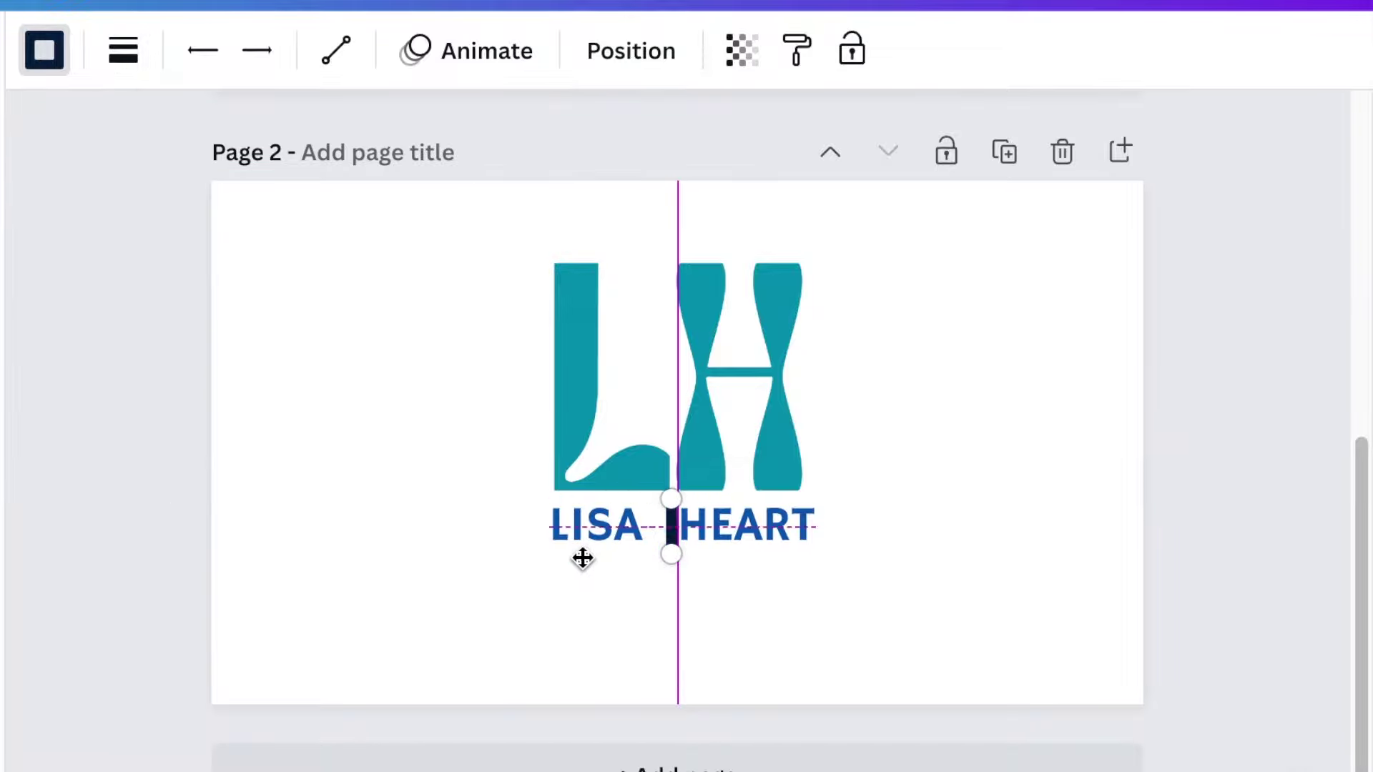
click(123, 50)
drag(189, 341, 165, 333)
click(862, 684)
Make the divider line blue to match the wordmark.
click(643, 522)
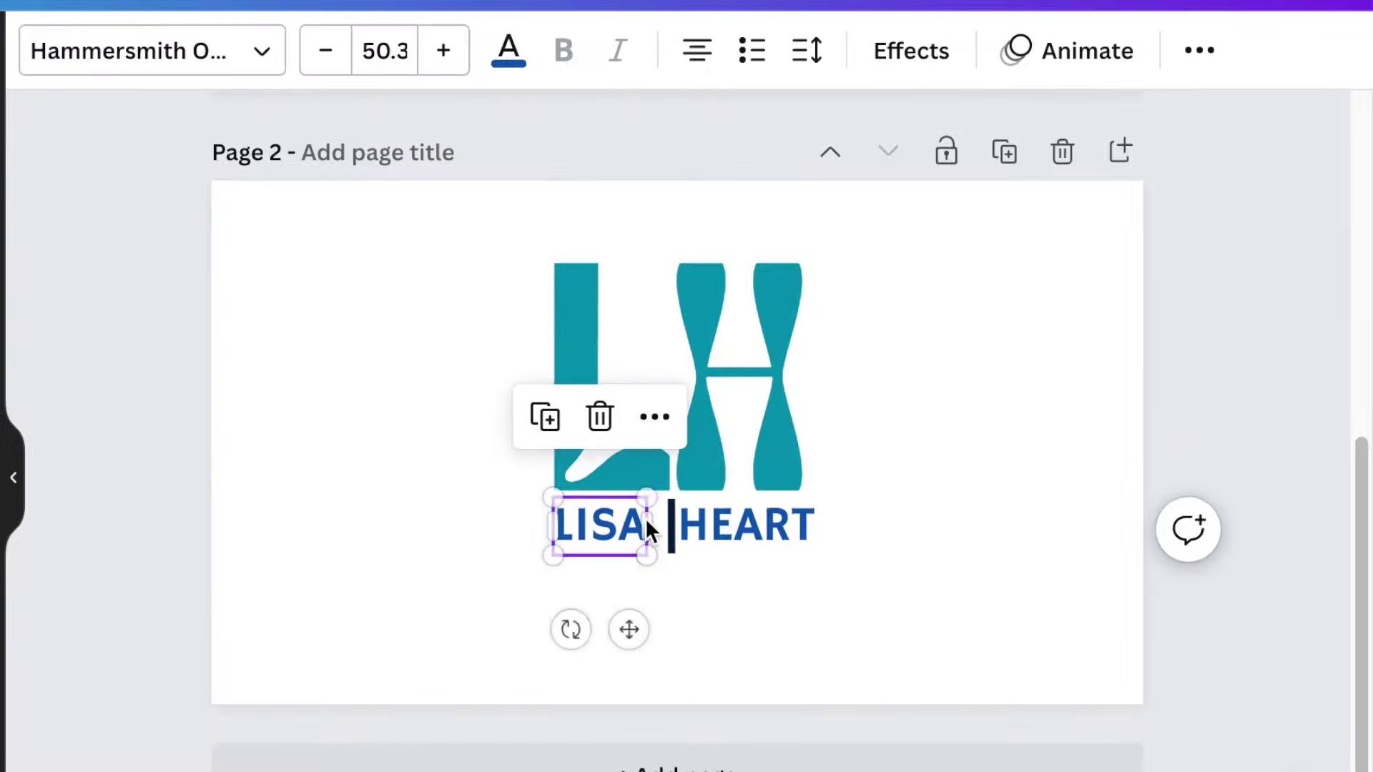
click(670, 546)
click(669, 547)
click(3, 100)
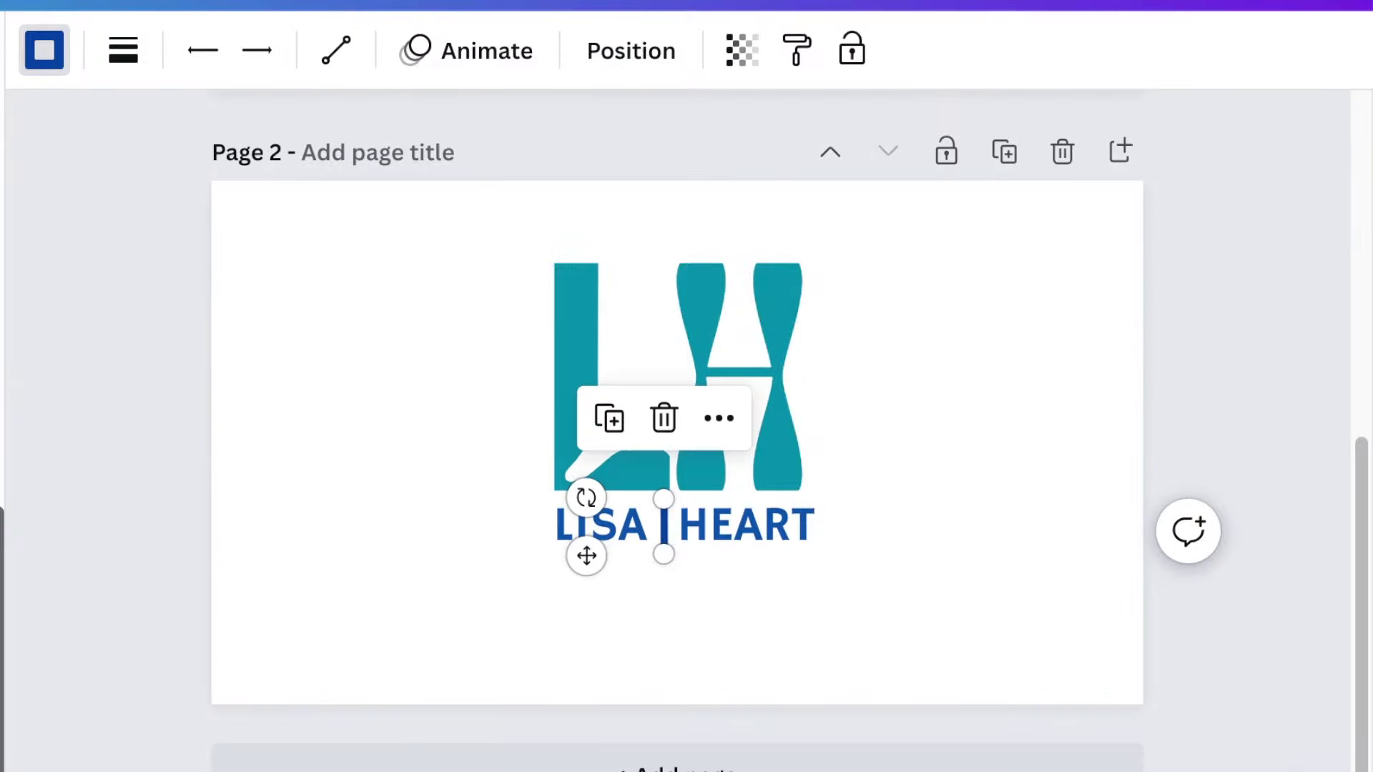
click(766, 598)
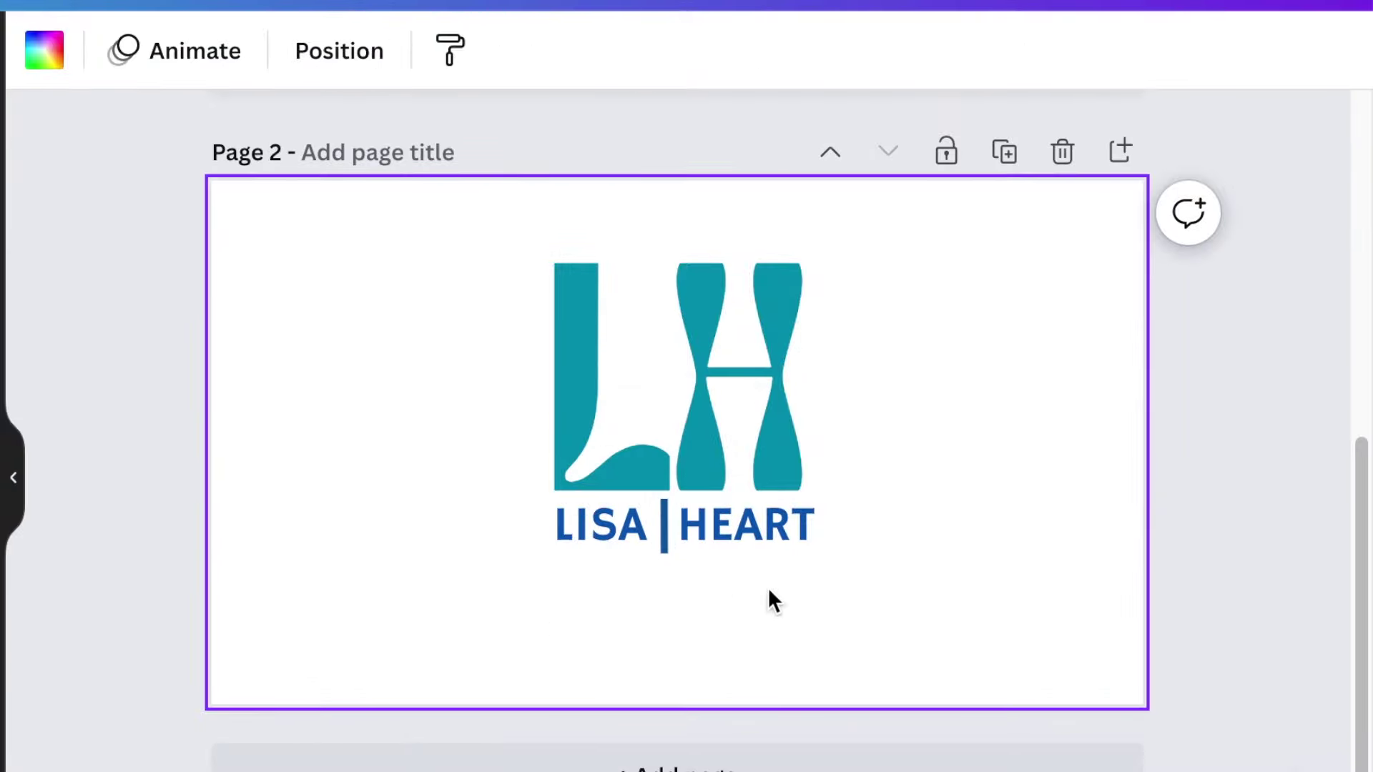
click(740, 526)
click(675, 588)
click(678, 593)
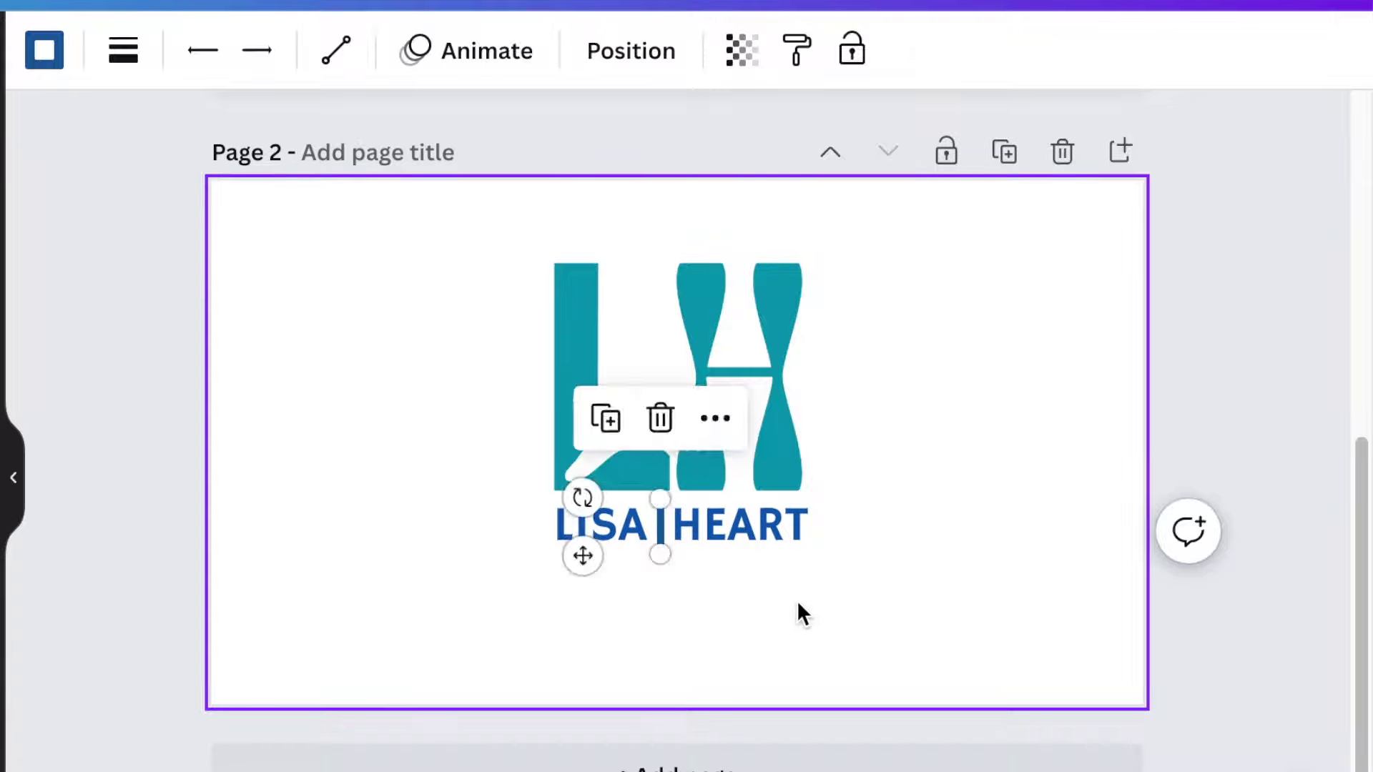
click(917, 625)
Add an enlarged 'VIRTUAL ASSISTANTS' line centred beneath the wordmark.
key(t)
drag(629, 655, 630, 645)
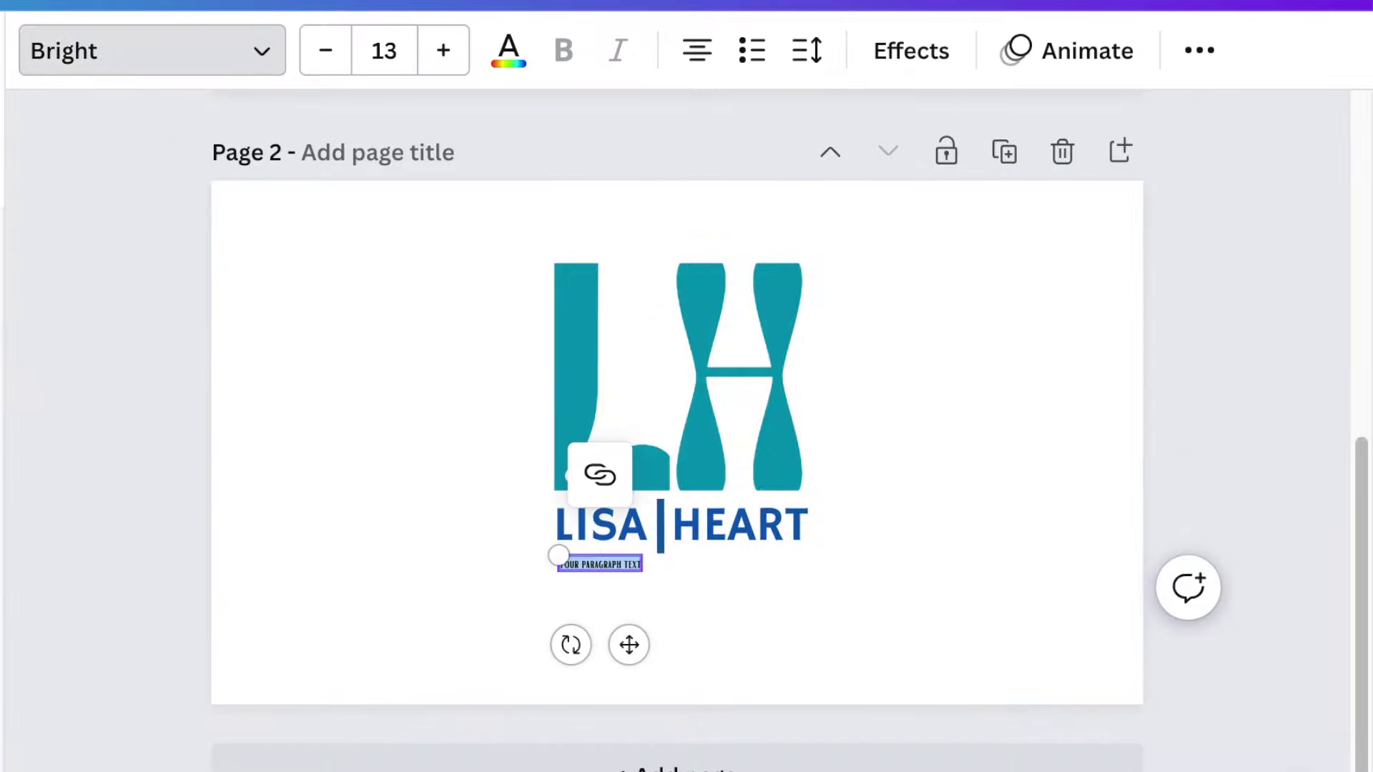
text(VIRTUAL ASSISTANTS)
drag(536, 565, 448, 583)
drag(629, 668, 712, 670)
click(319, 237)
drag(319, 238, 937, 586)
click(941, 594)
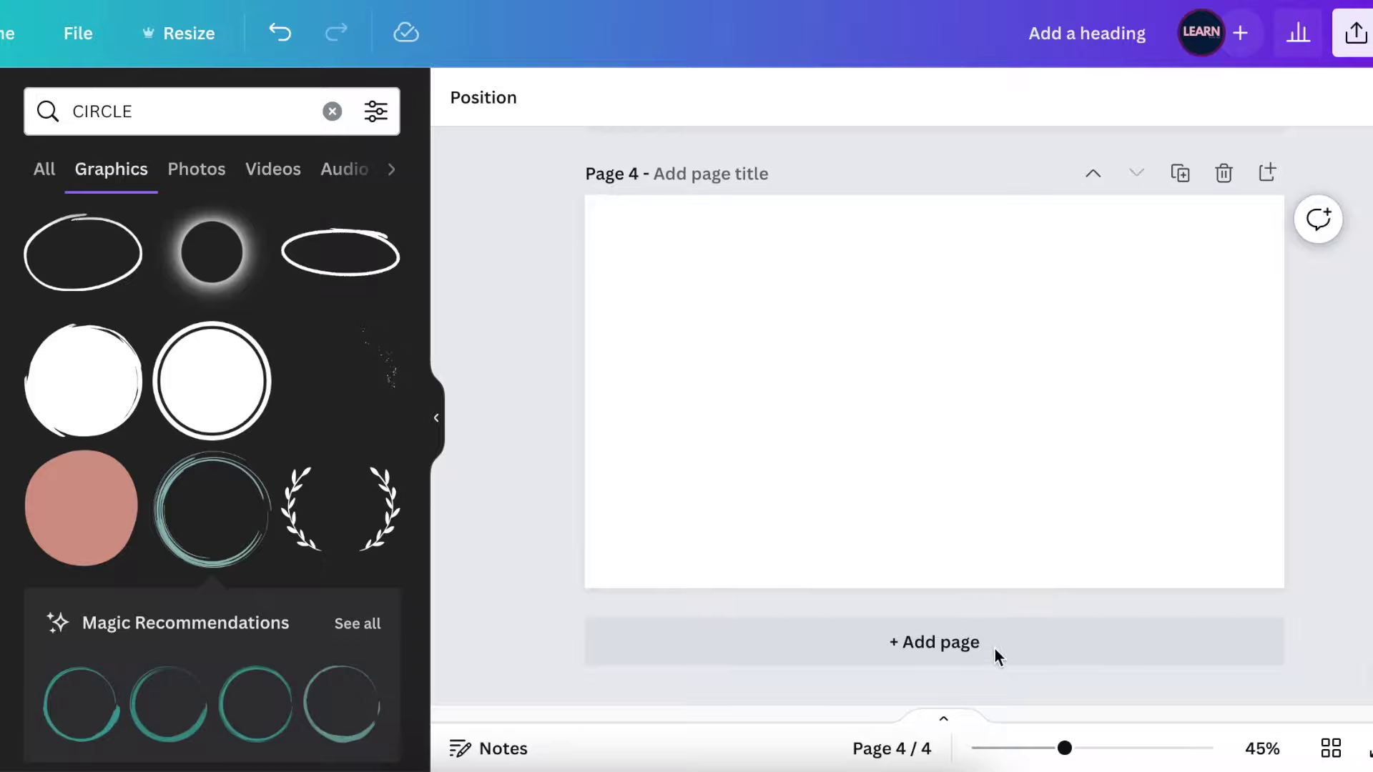
click(869, 458)
Add a large teal letter L in the Majesty font on page 4.
key(t)
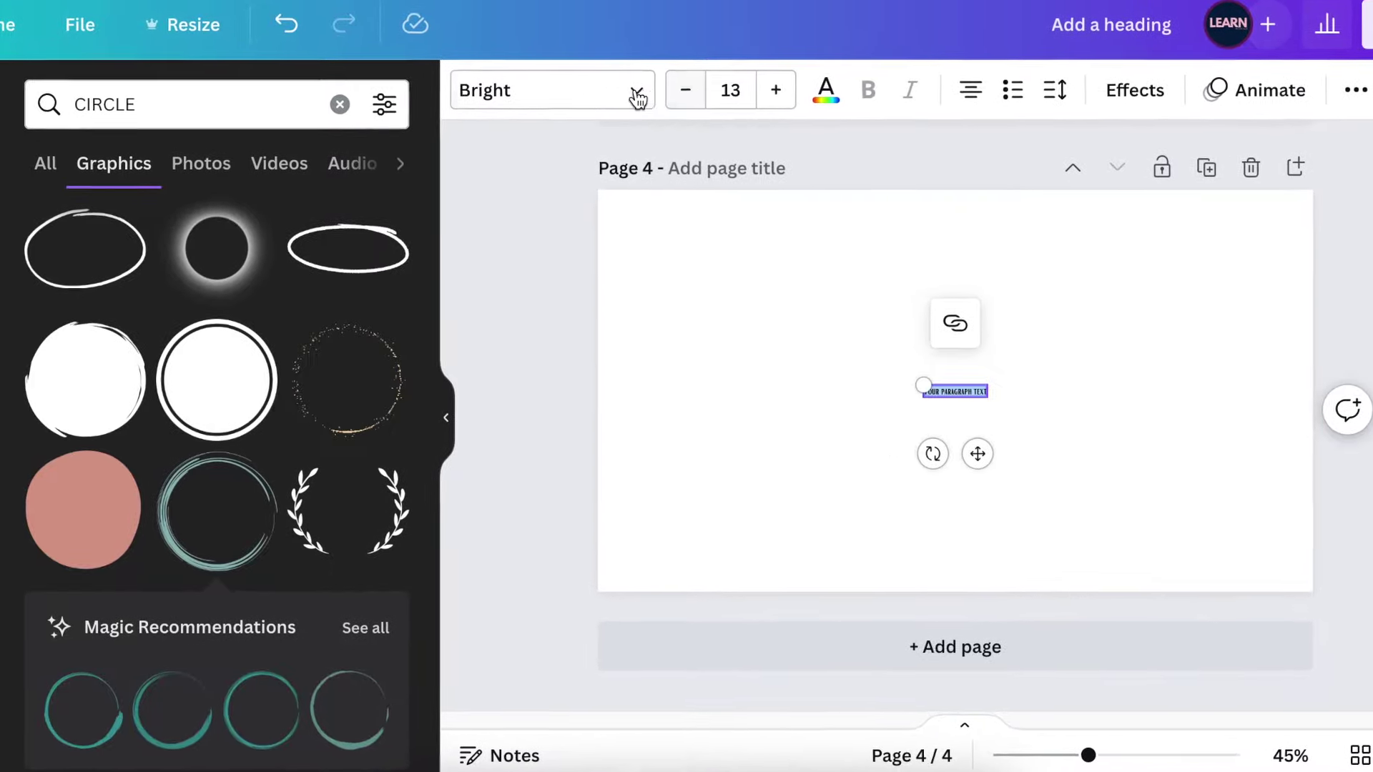
click(636, 95)
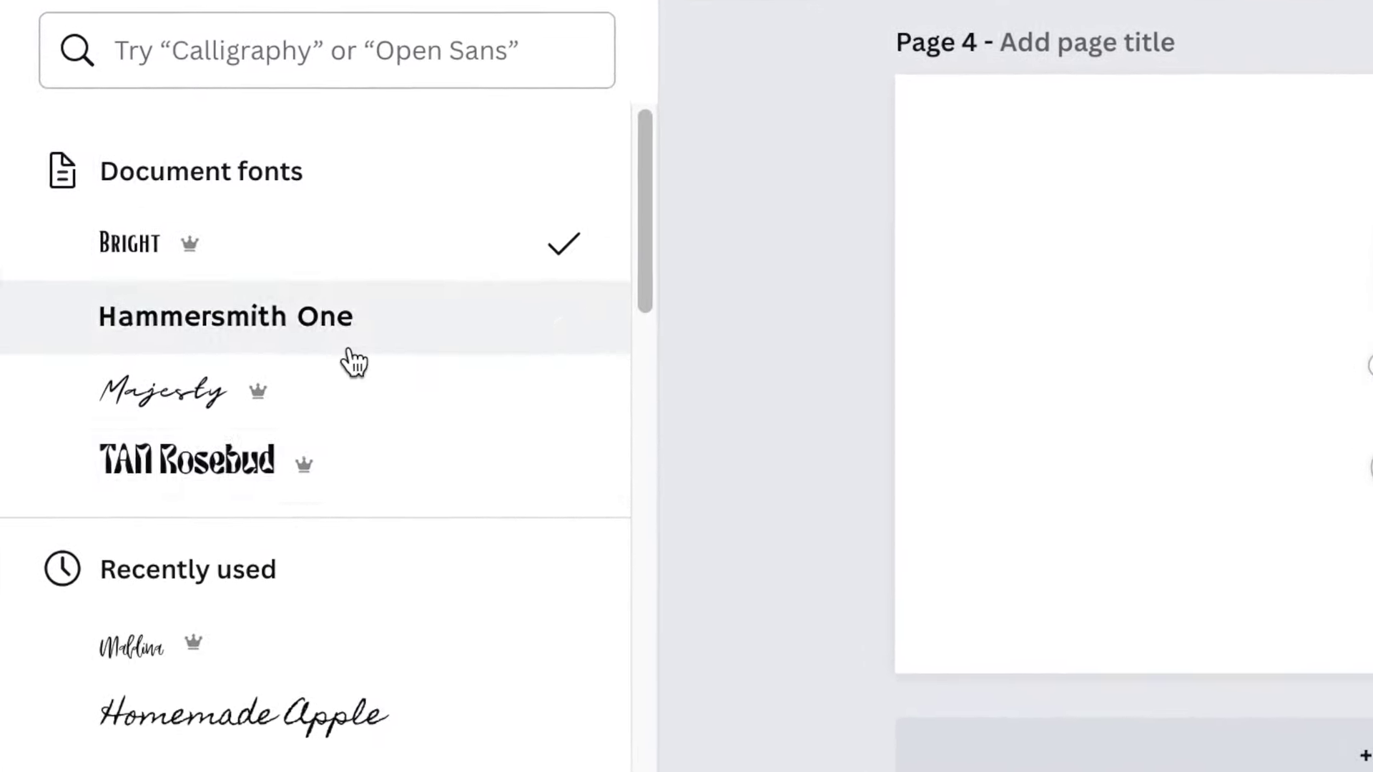
click(255, 397)
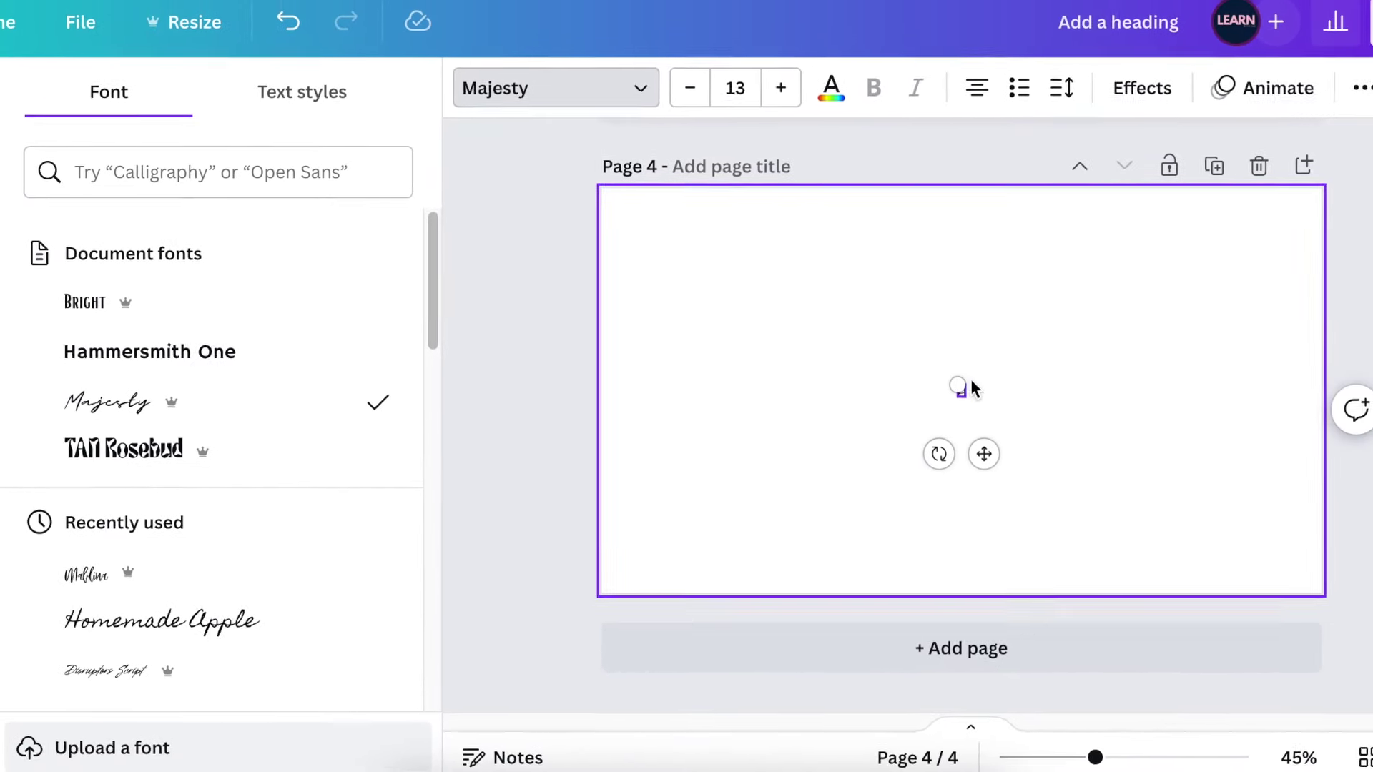
drag(956, 384, 579, 324)
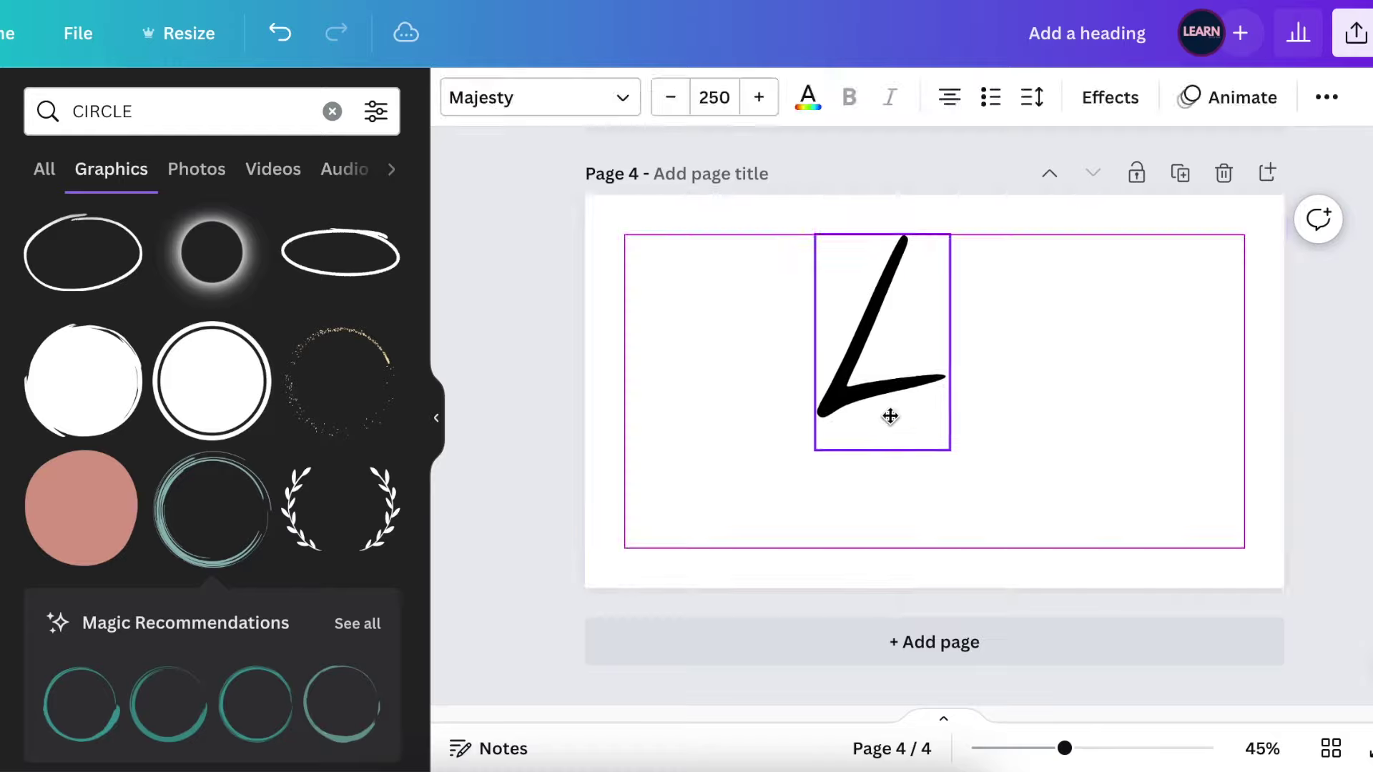
drag(891, 416, 898, 429)
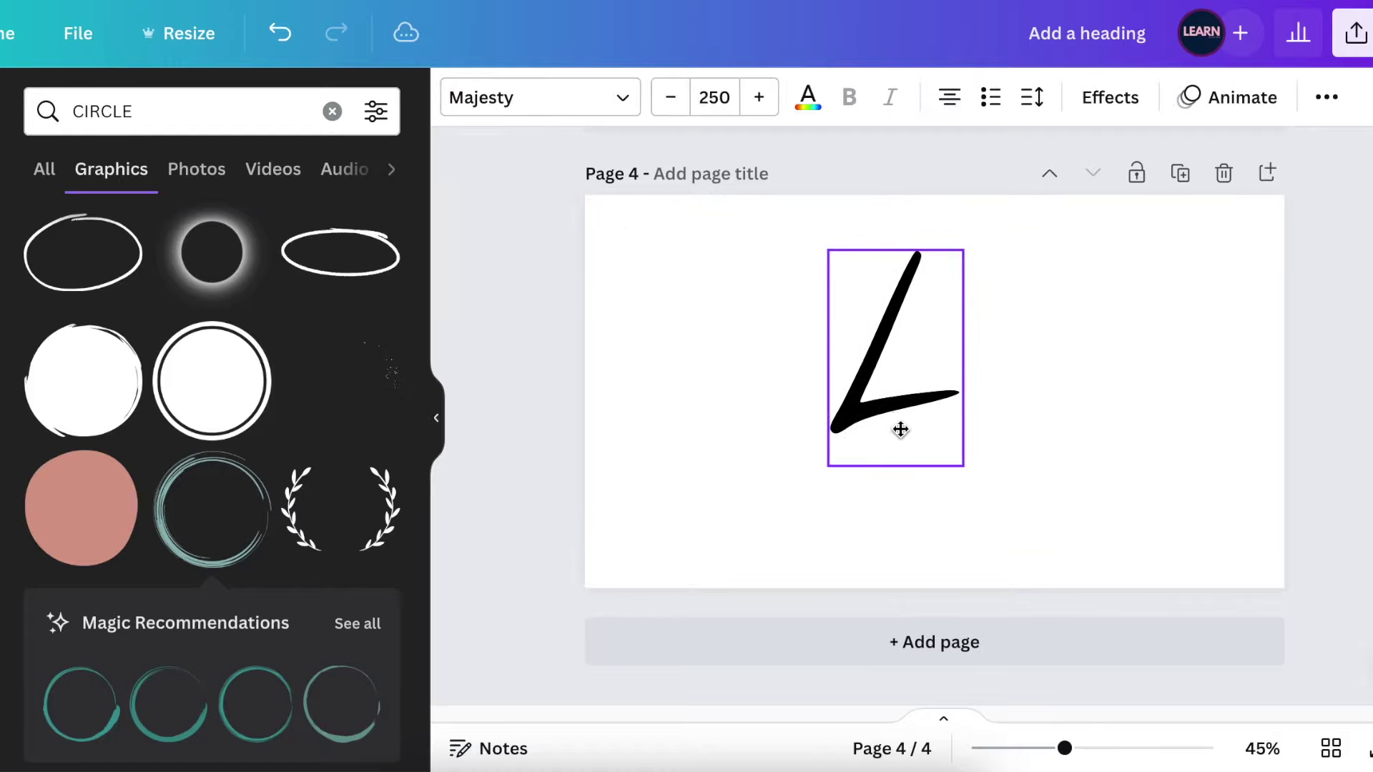
click(806, 98)
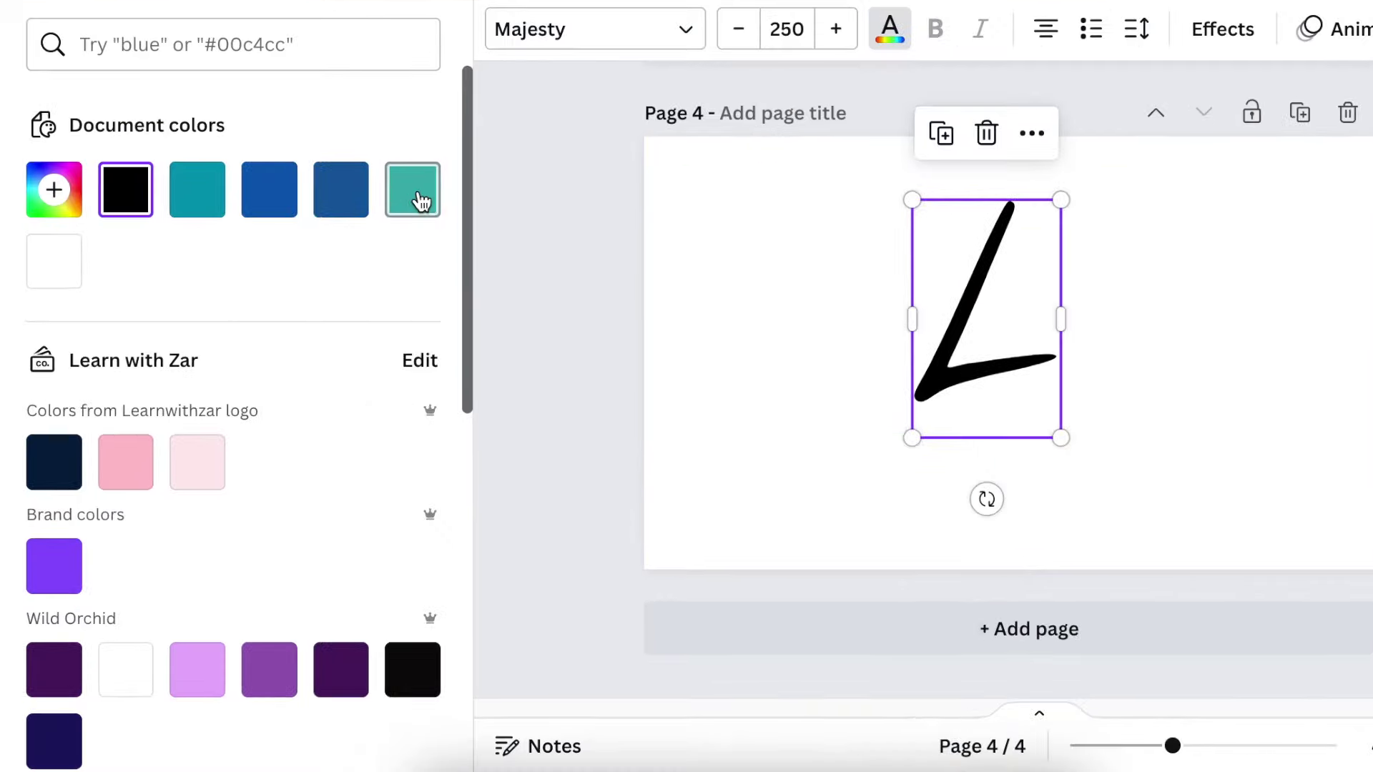
click(376, 242)
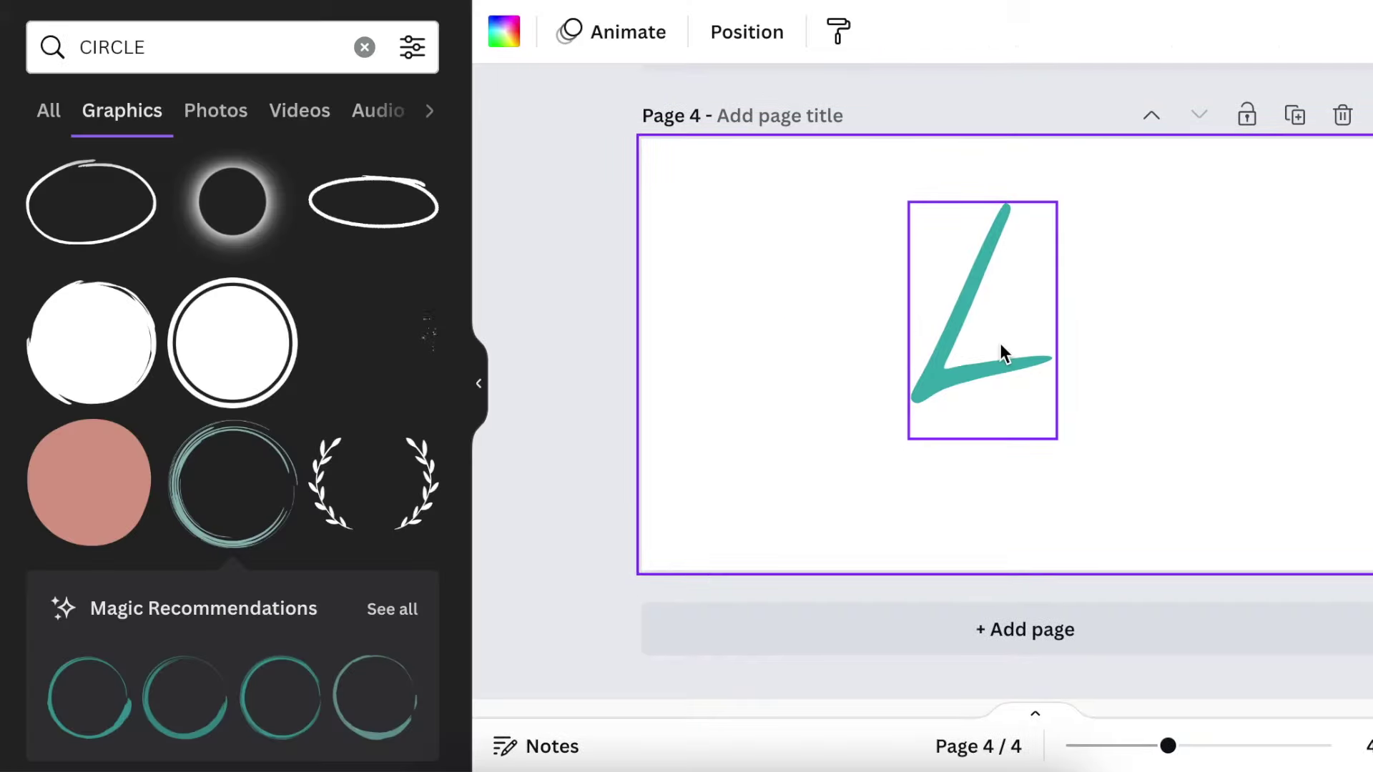
Duplicate the L, change the copy to H, and overlap it onto the L.
click(965, 295)
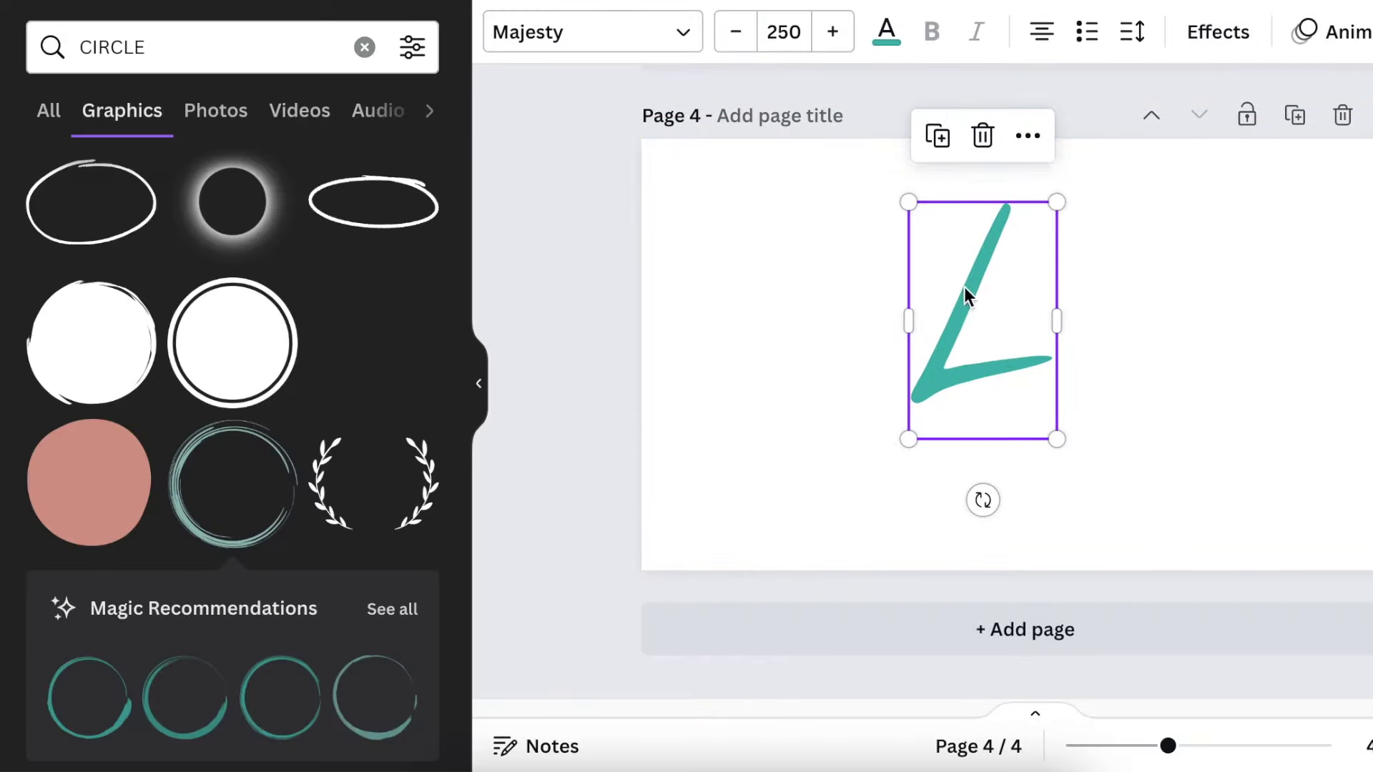
click(942, 143)
drag(1022, 368, 1066, 368)
double_click(1063, 368)
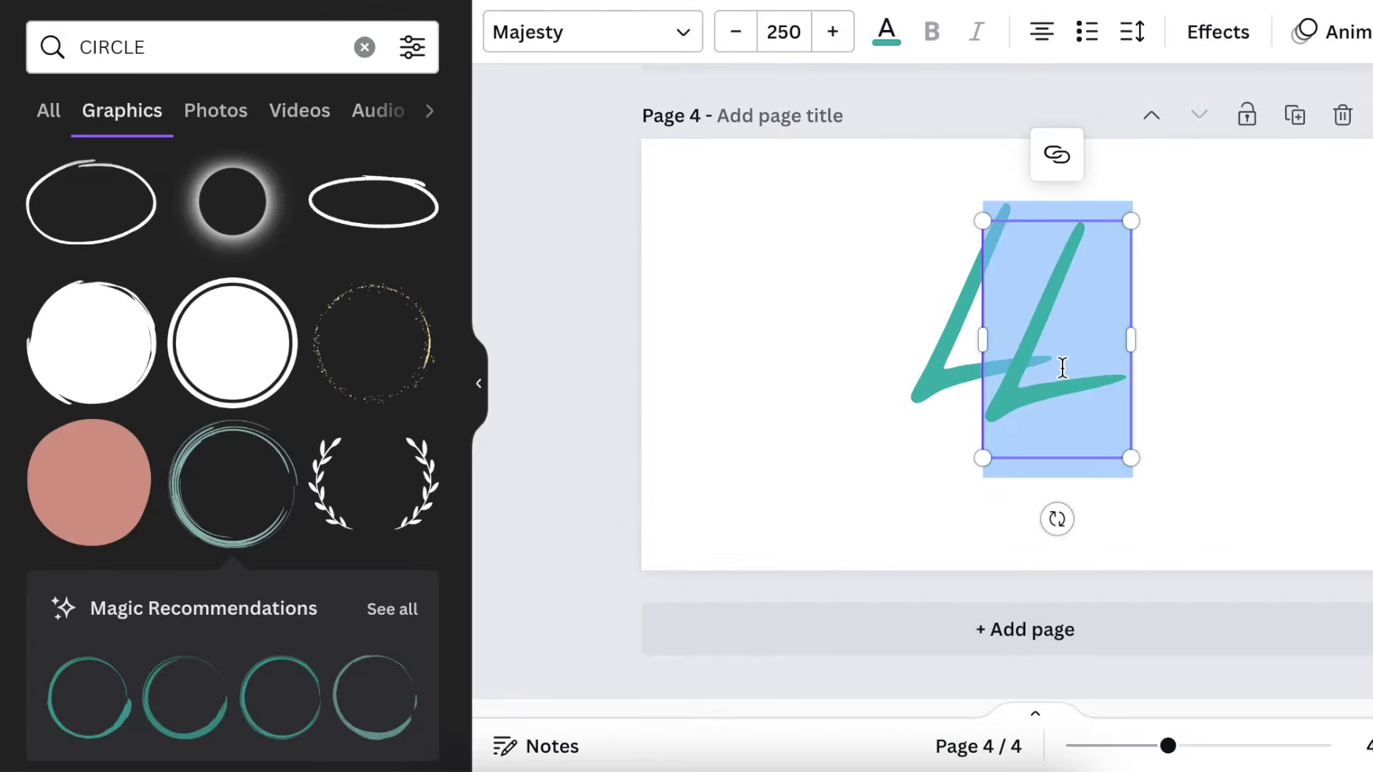
text(H)
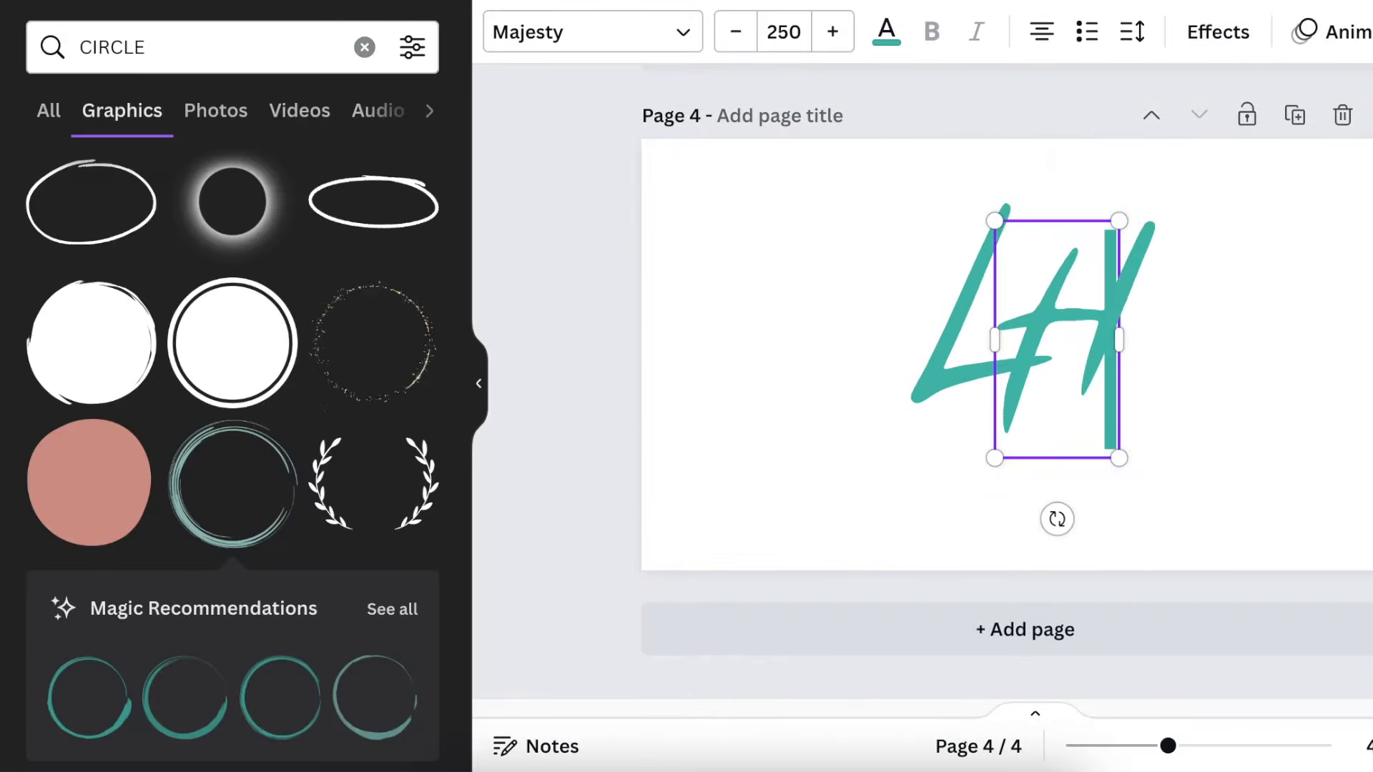
click(1170, 432)
drag(933, 358, 935, 349)
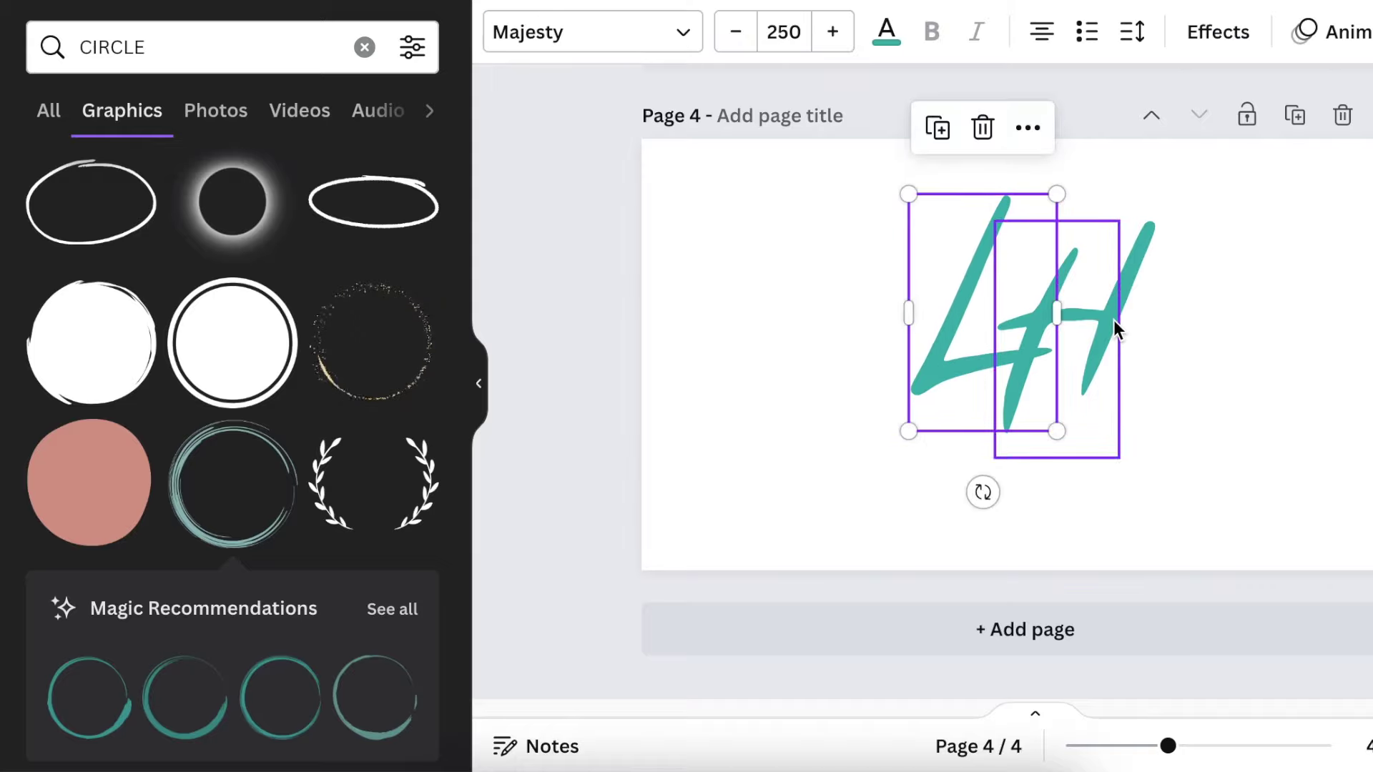
drag(1116, 329, 1081, 361)
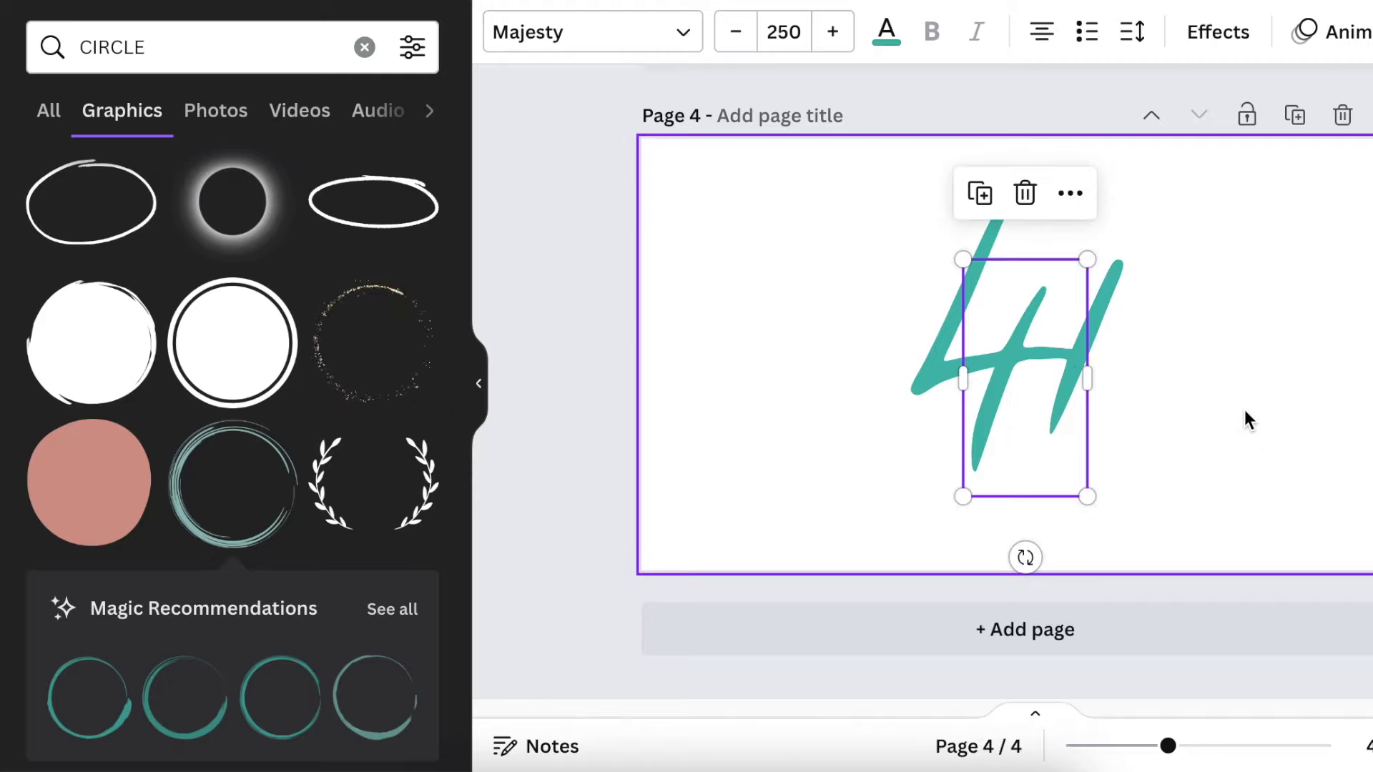
click(1112, 441)
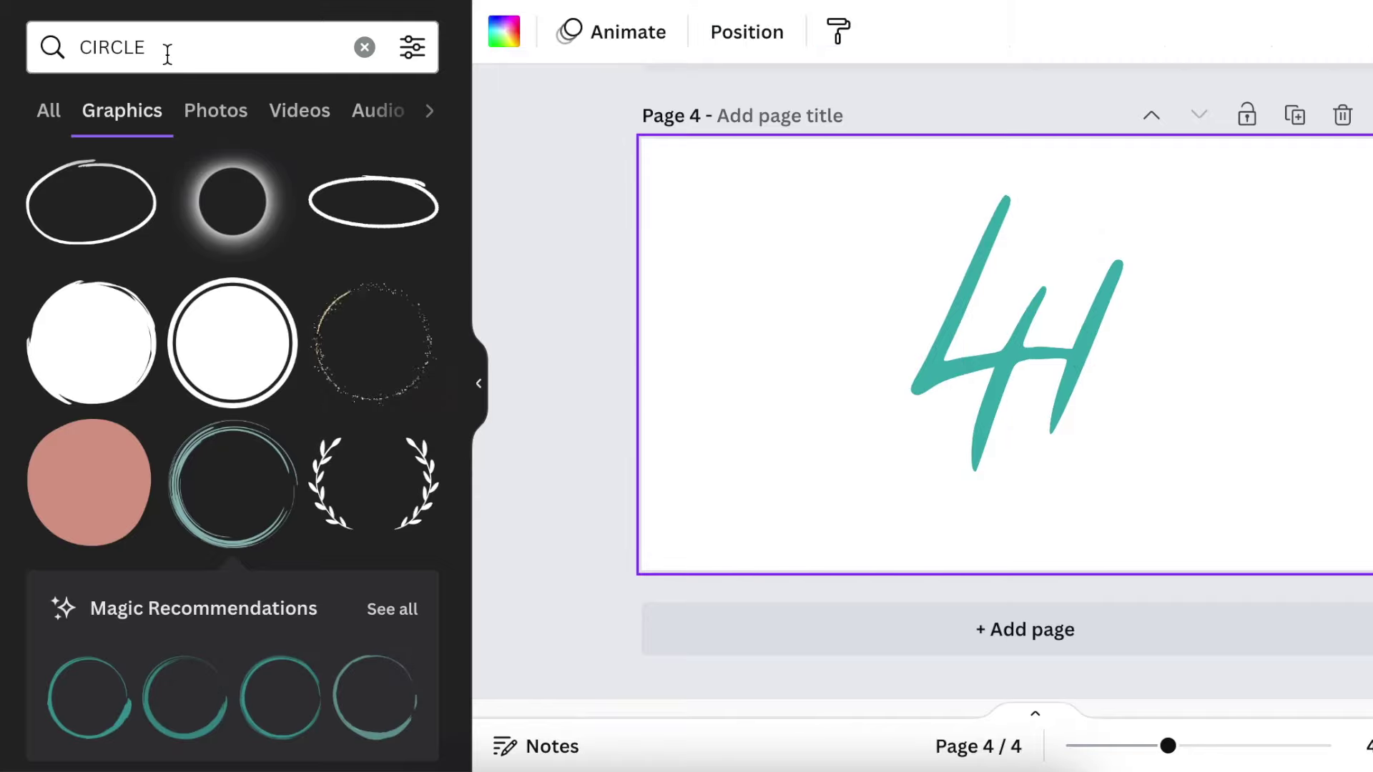
Frame the LH with a rotated multi-line circle and enlarge the logo to about 571×581.
click(393, 618)
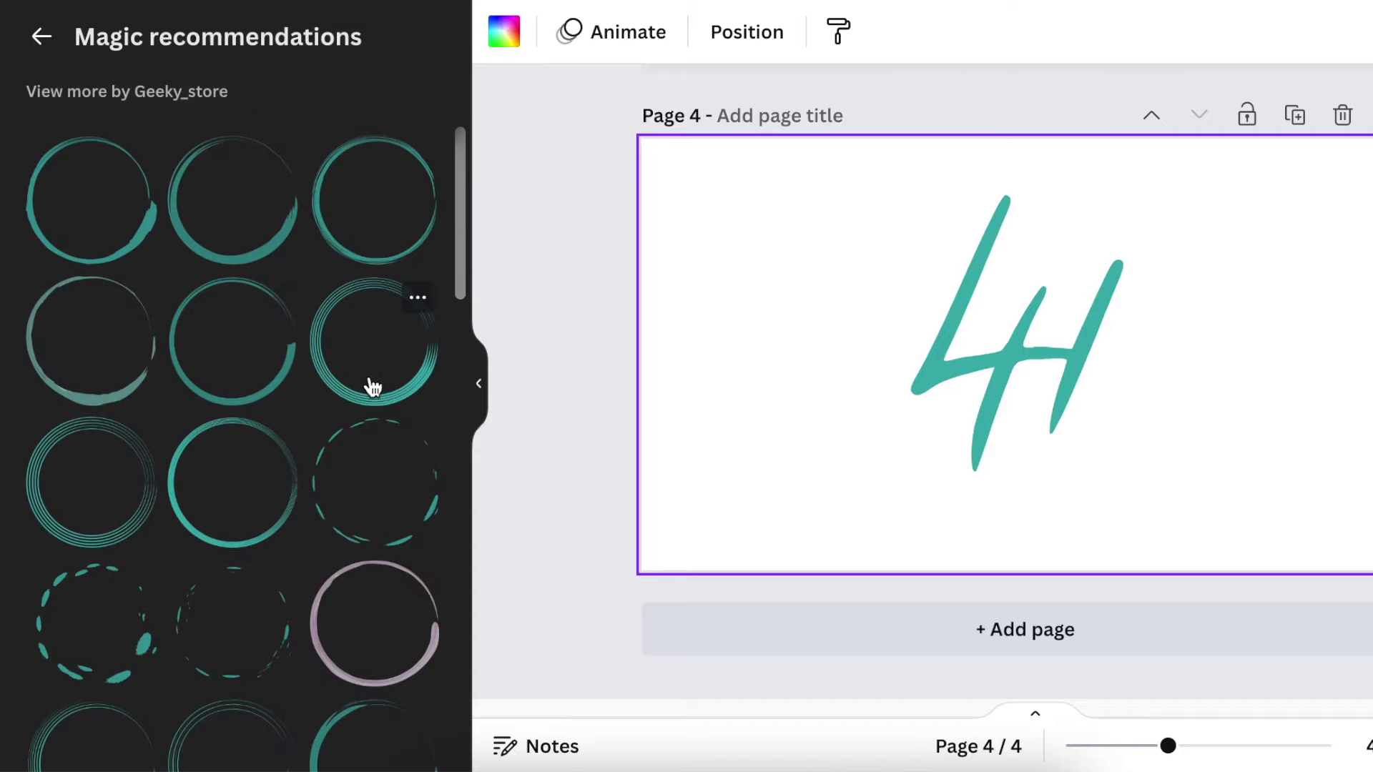
click(421, 300)
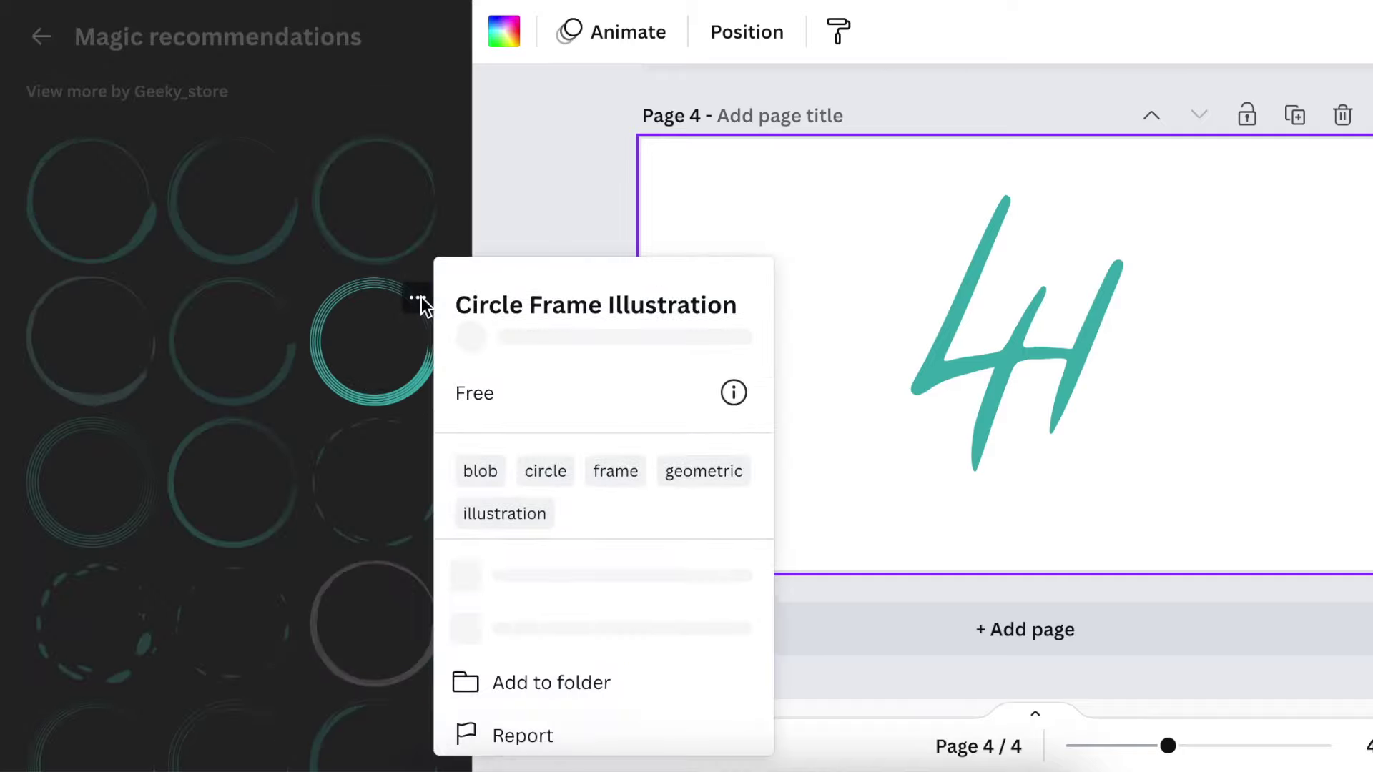
click(378, 379)
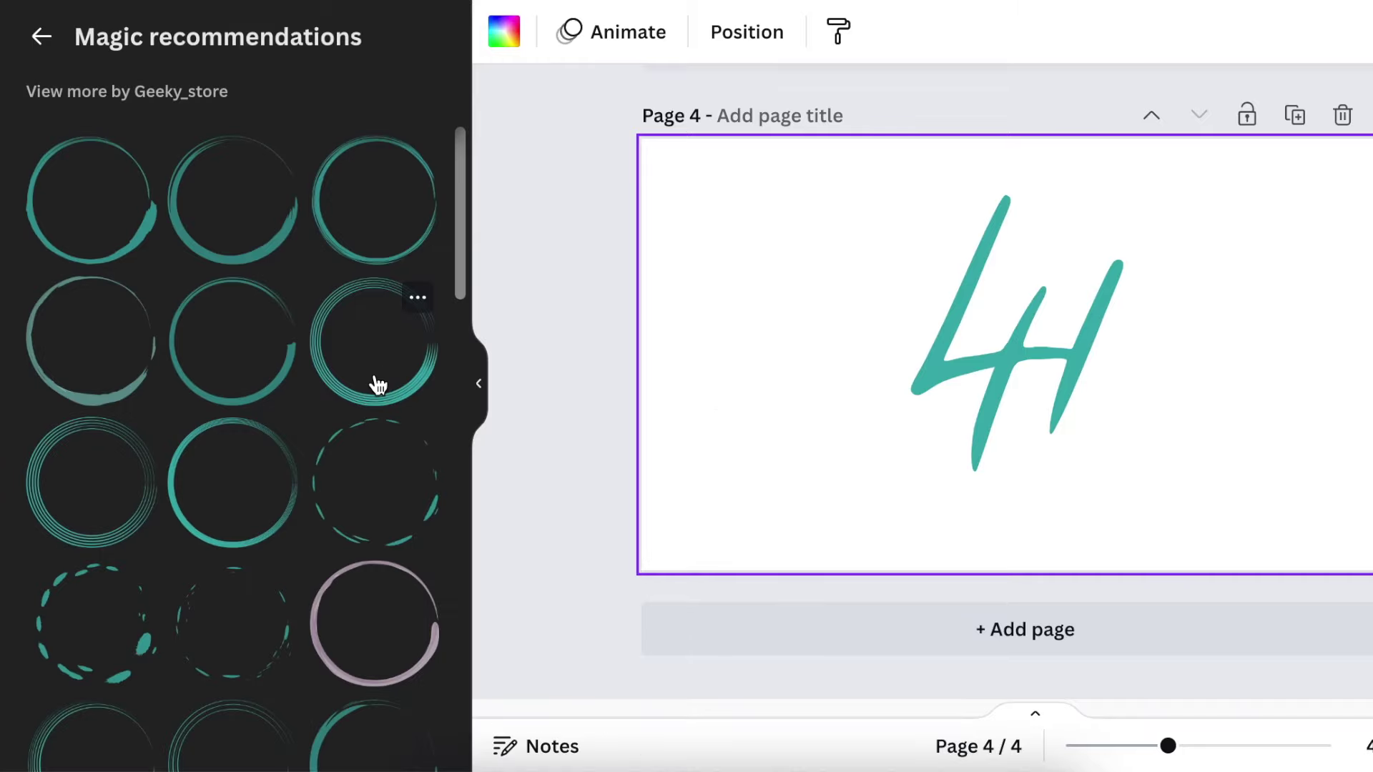
click(378, 386)
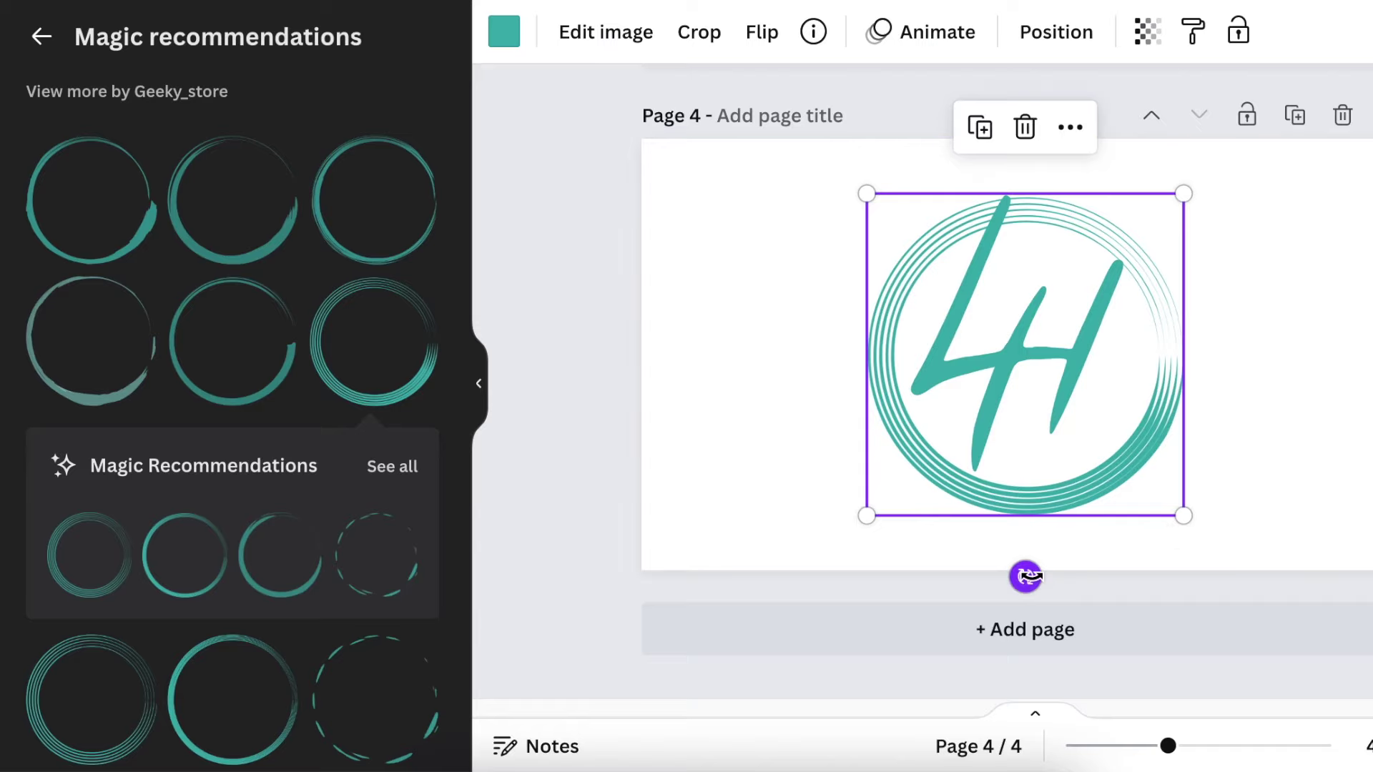
drag(1026, 576, 664, 248)
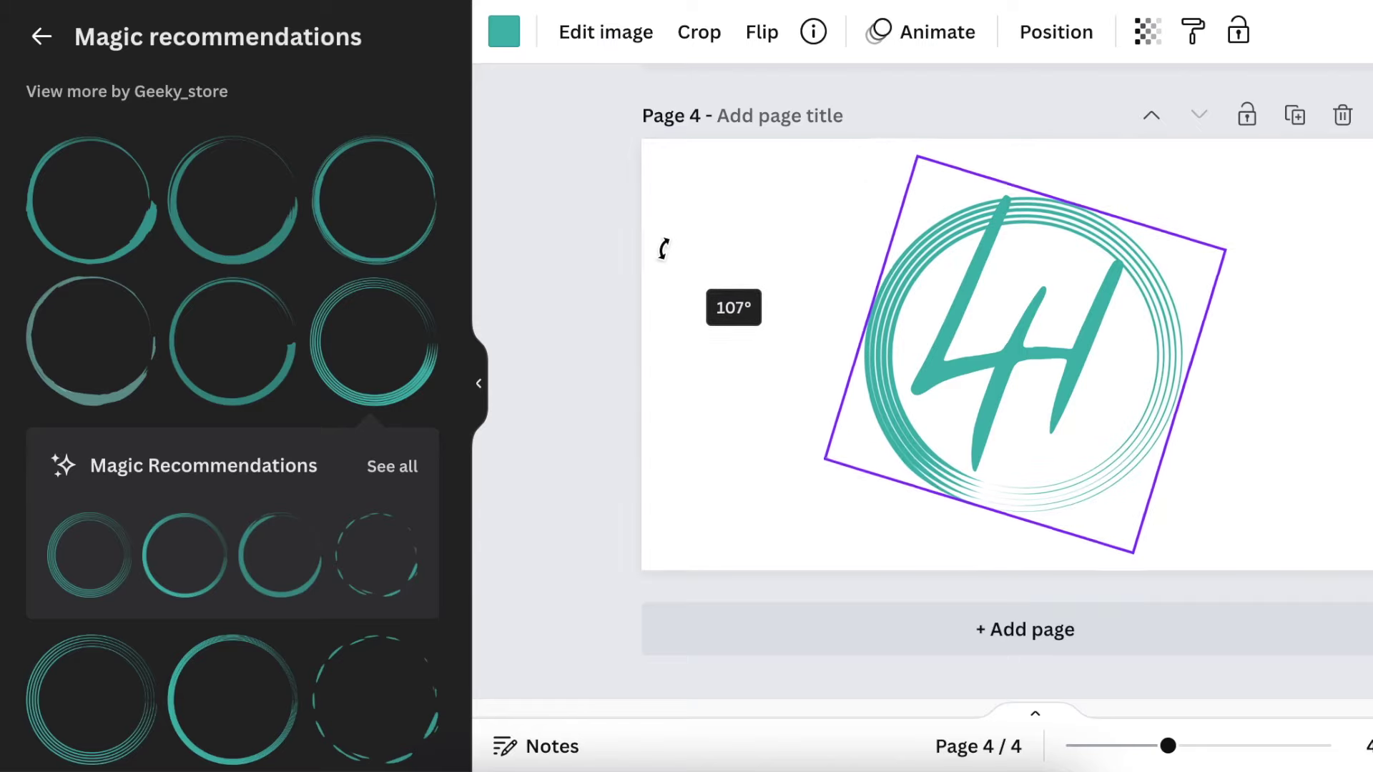
drag(1143, 444, 1134, 411)
click(1244, 465)
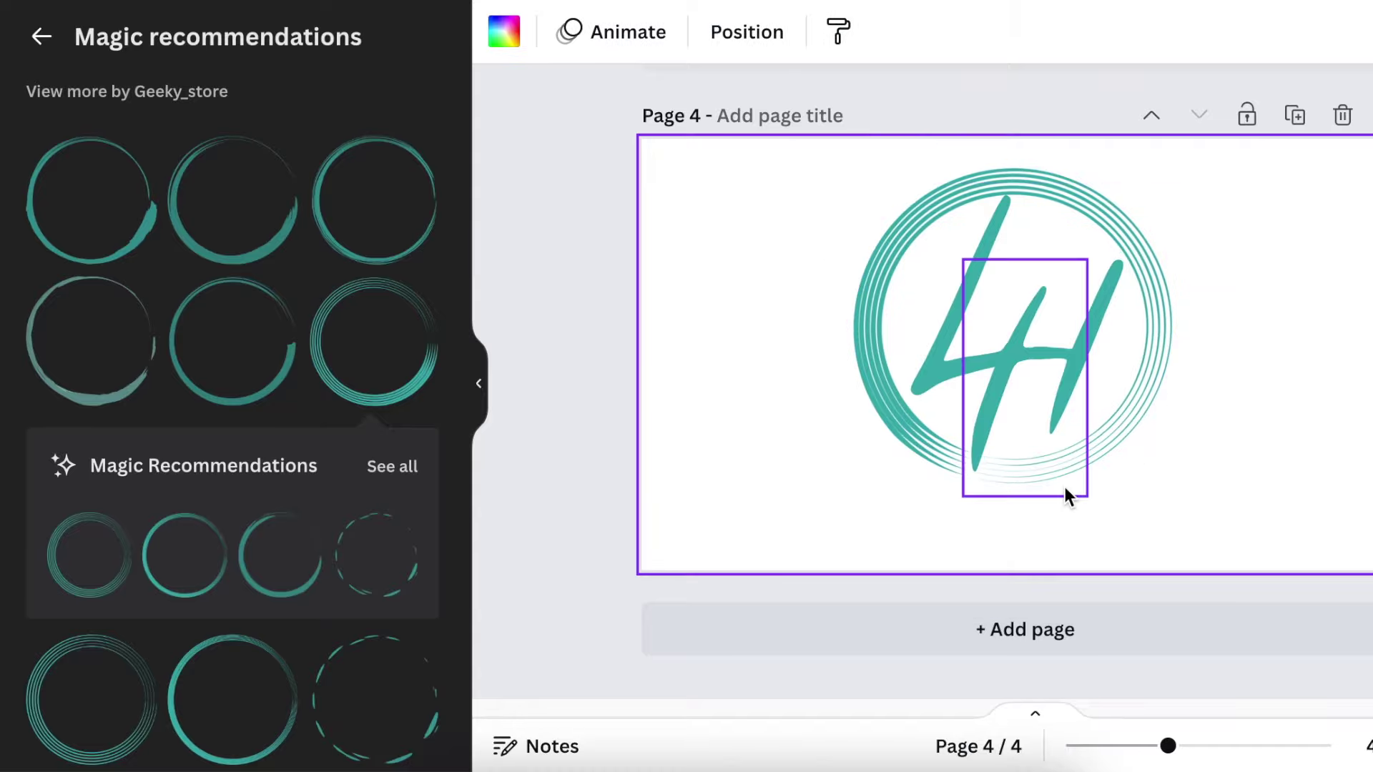
click(1133, 443)
drag(1118, 527, 1138, 562)
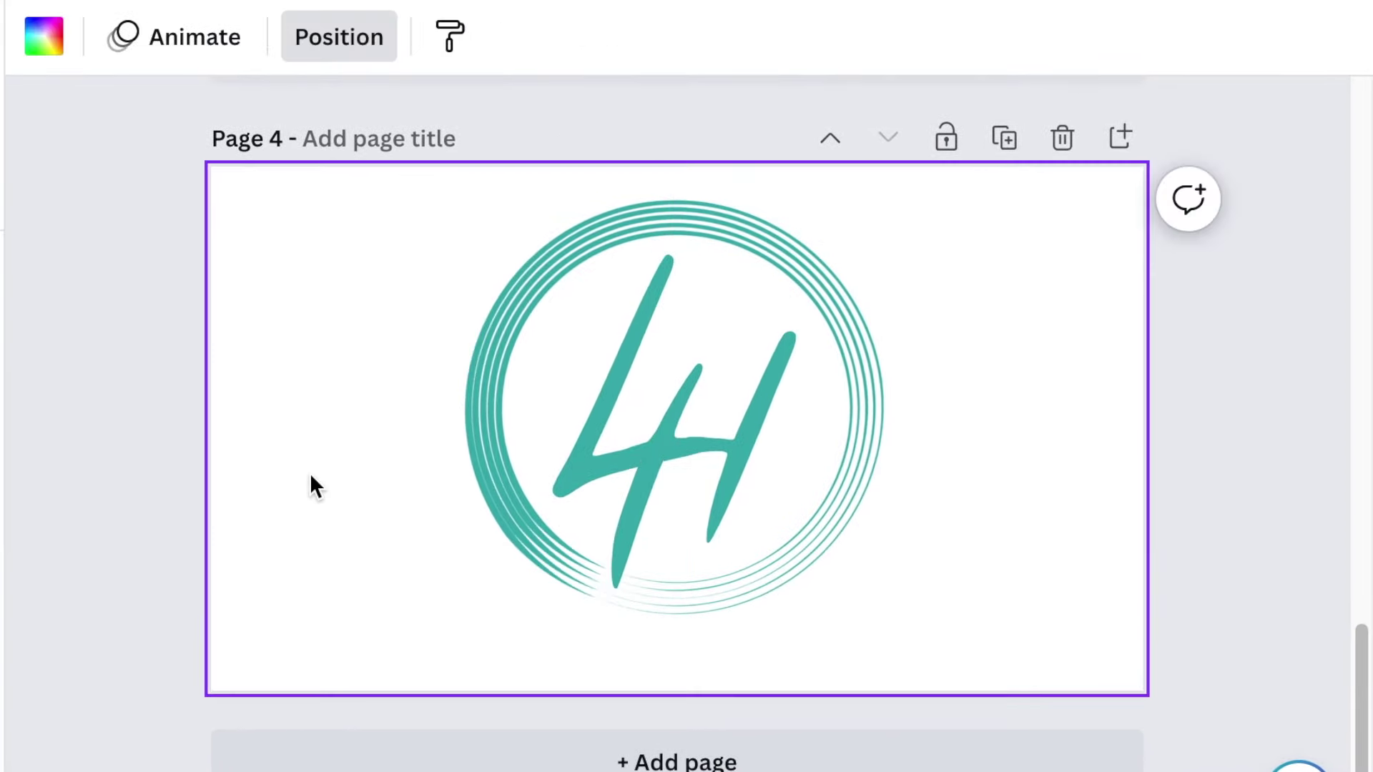
Add a text box in Hammersmith One, teal, enlarged to about size 49.5.
key(t)
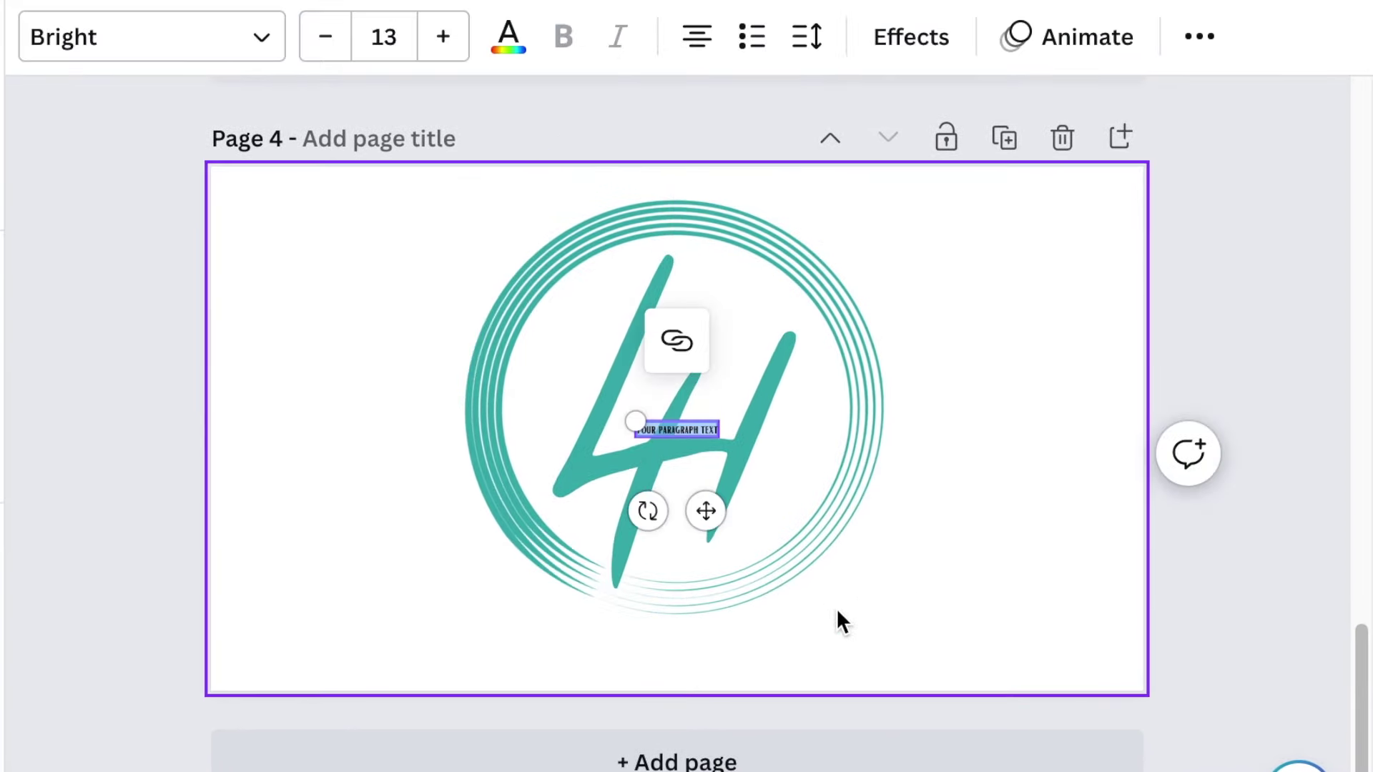
click(260, 40)
click(272, 318)
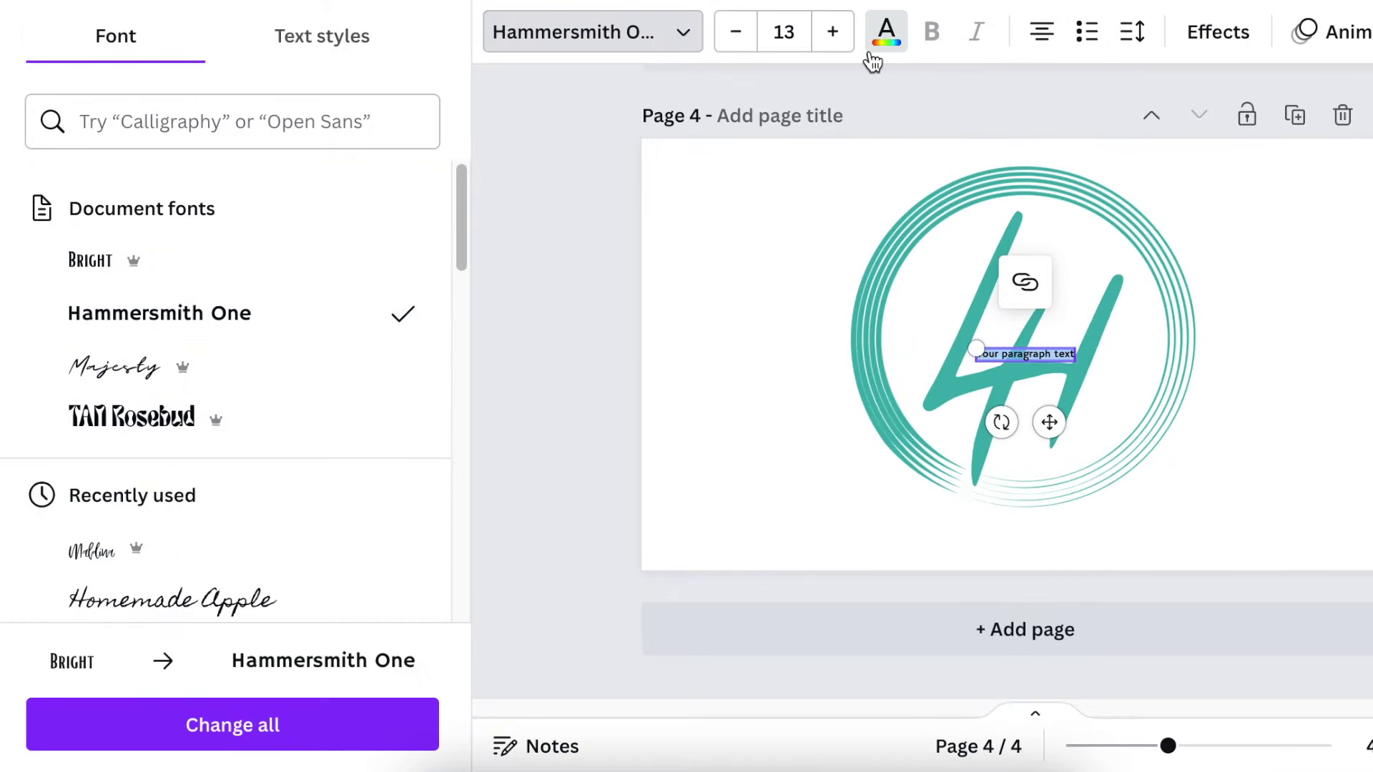
click(872, 58)
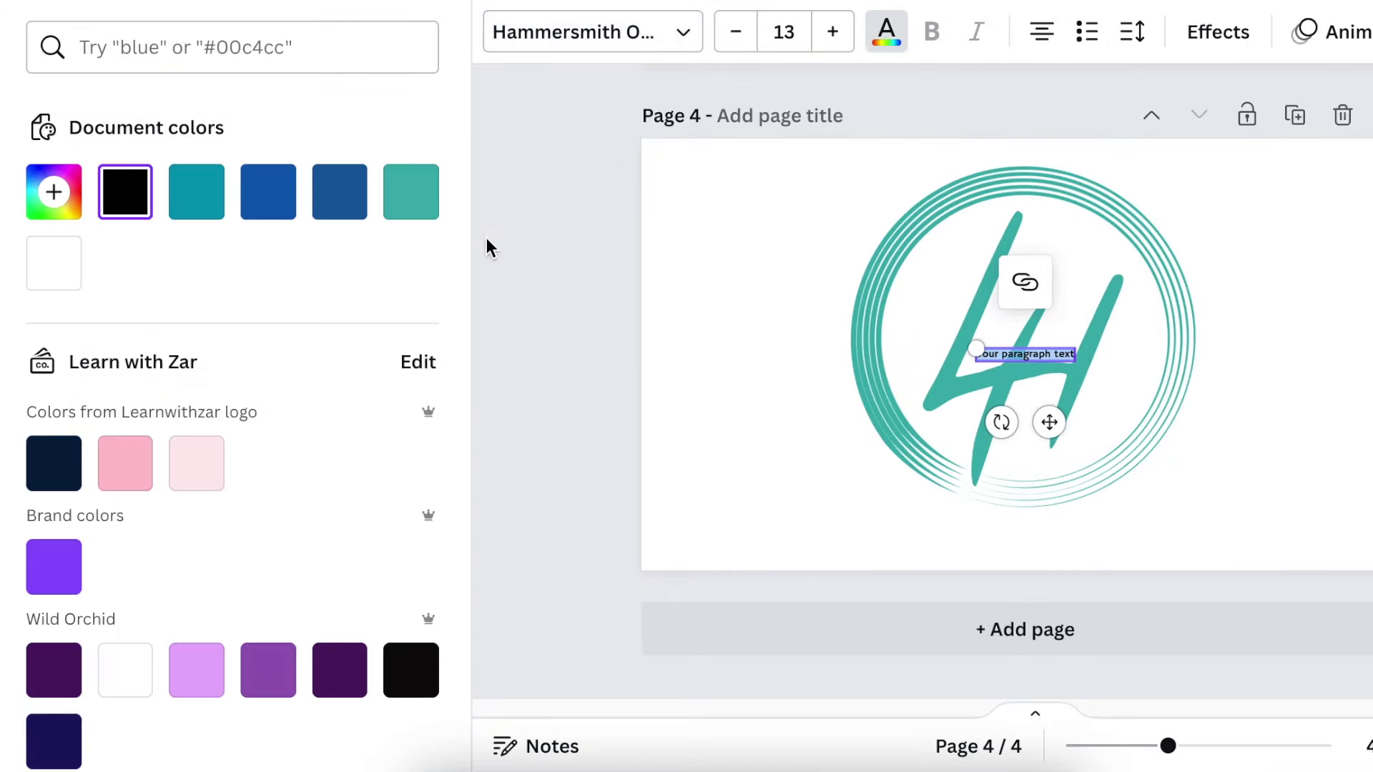
click(400, 202)
drag(974, 352, 694, 358)
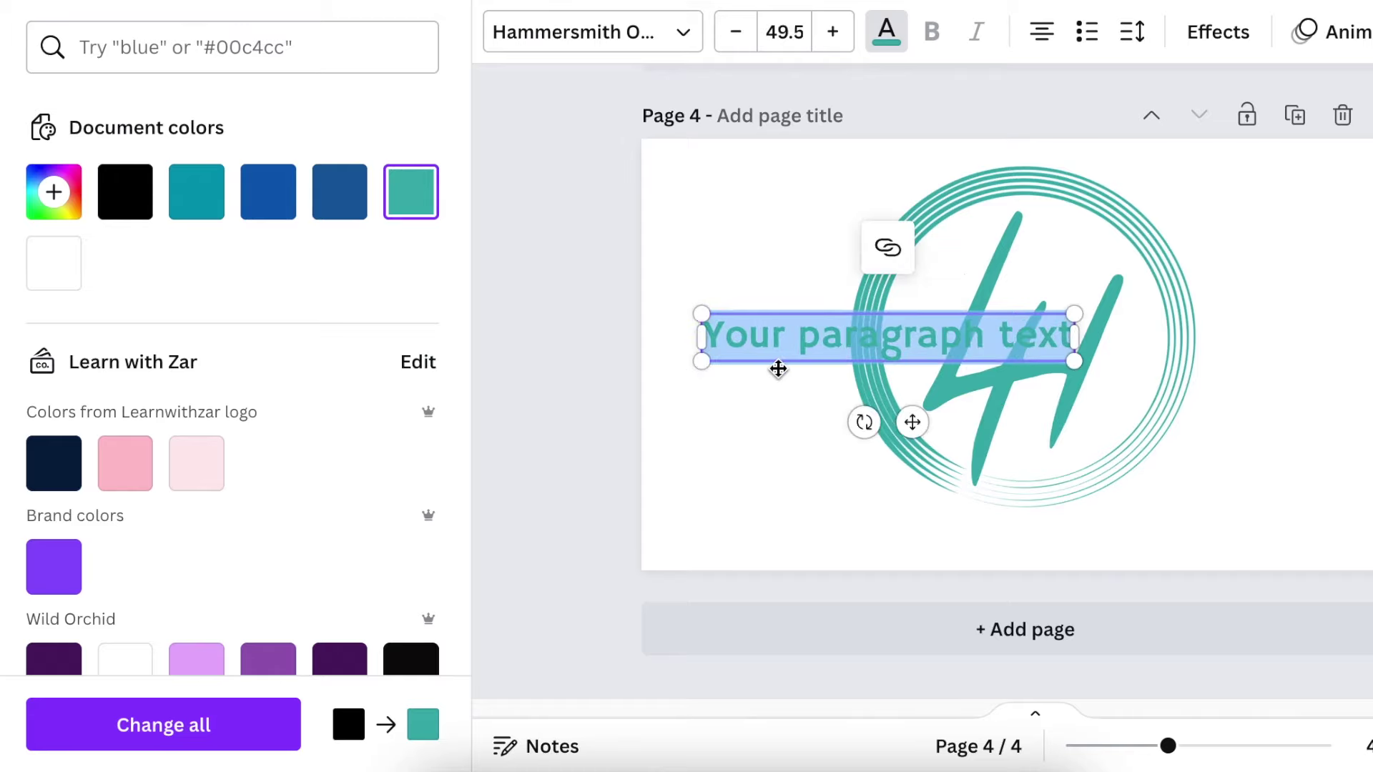
Enter VIRTUAL ASSISTANTS, move it below the LH logo, and apply the Background effect.
text(MIRTUAL ASSISTANTS)
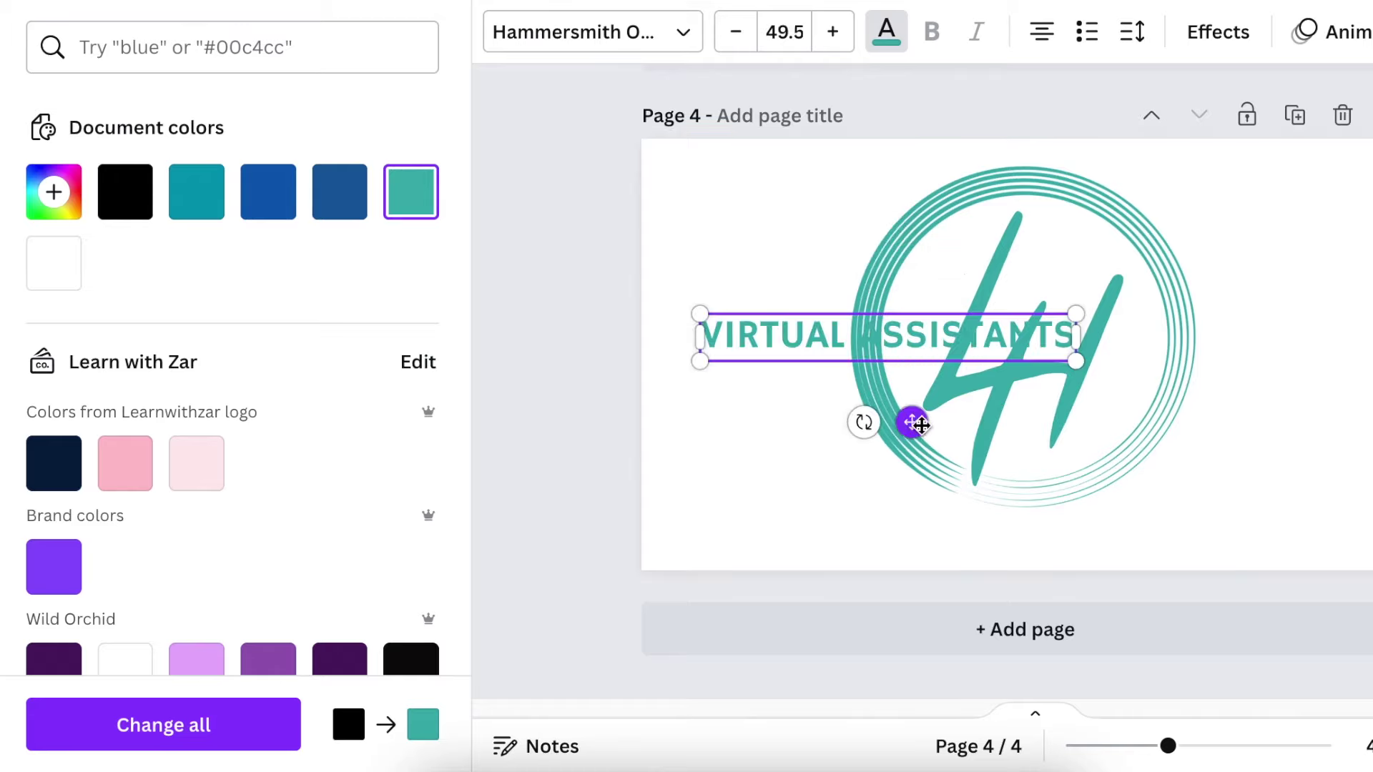
drag(910, 419, 1257, 644)
click(1218, 32)
scroll(90, 615, down, 2)
click(90, 613)
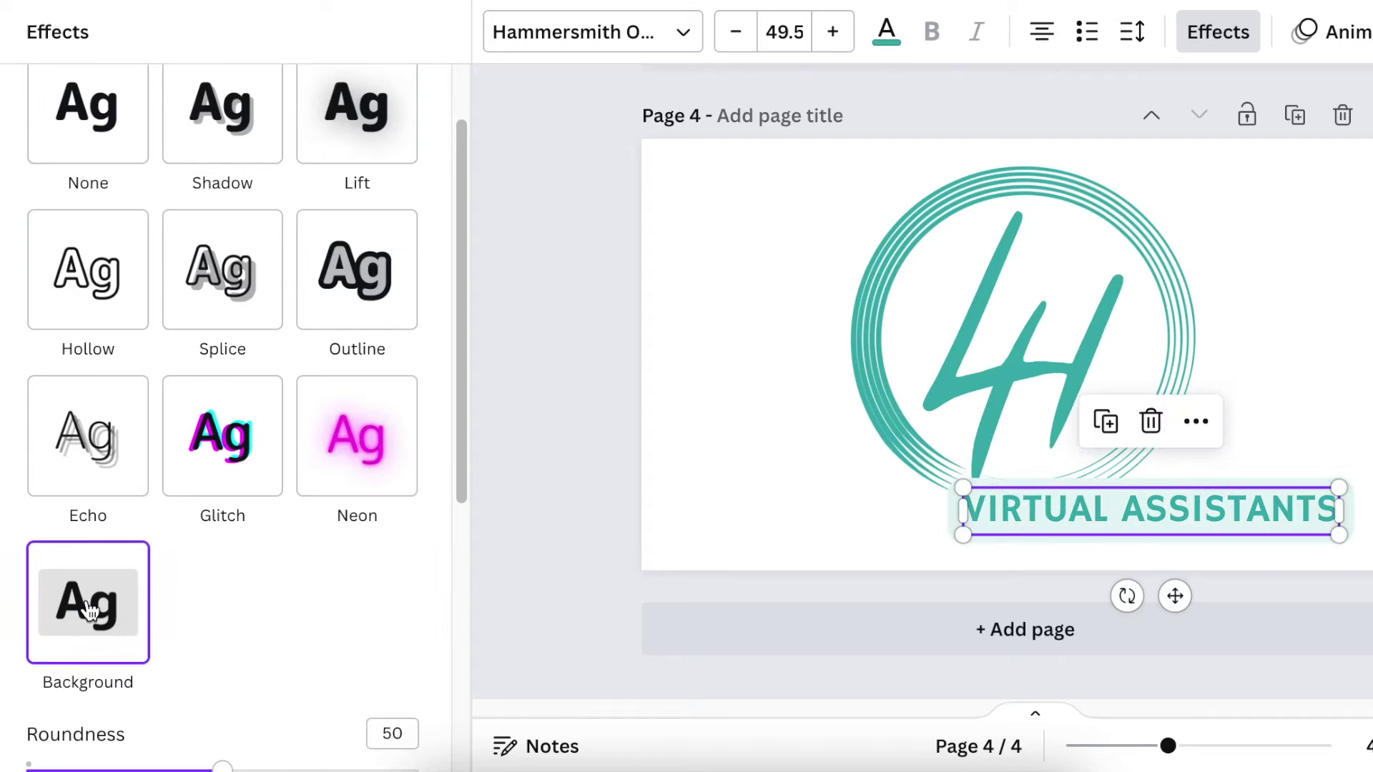
Make the text background white with corner roundness 0.
scroll(135, 264, down, 5)
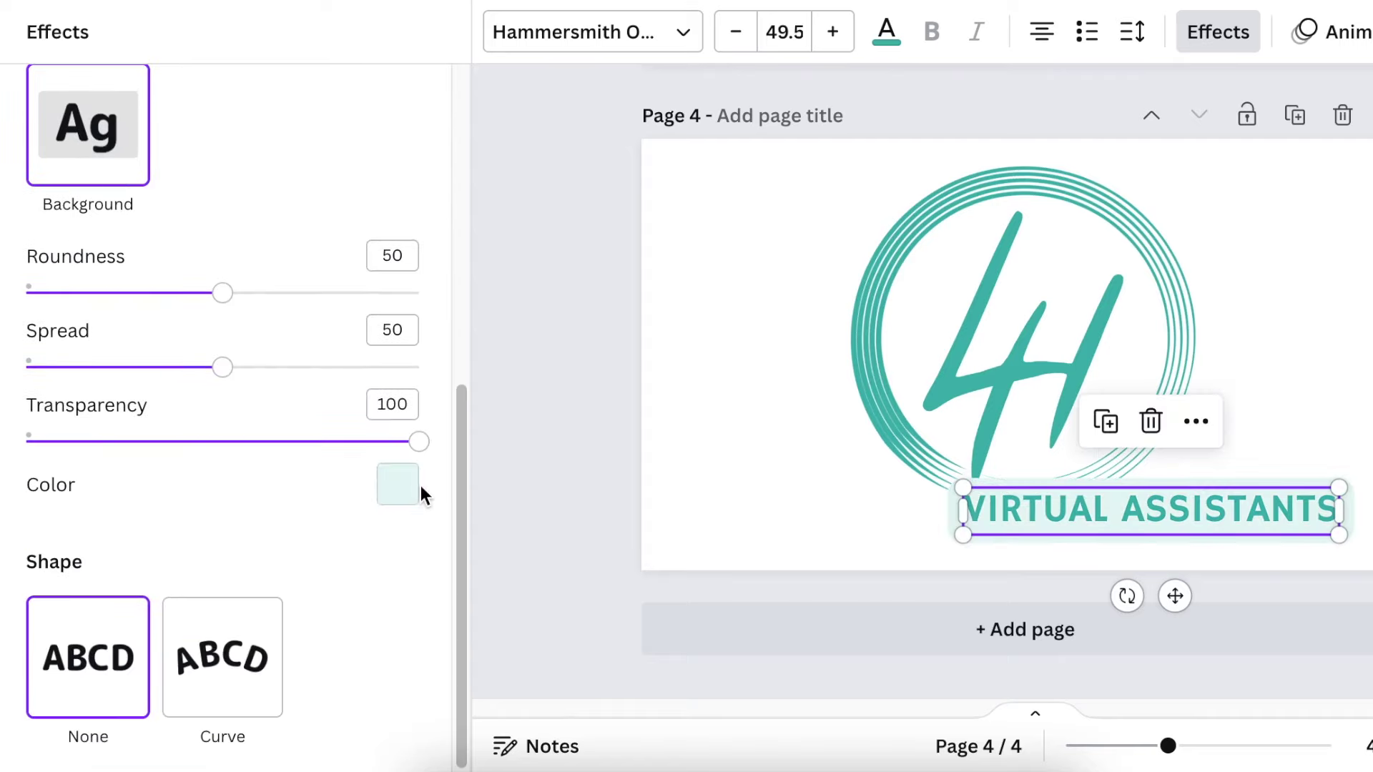
click(396, 484)
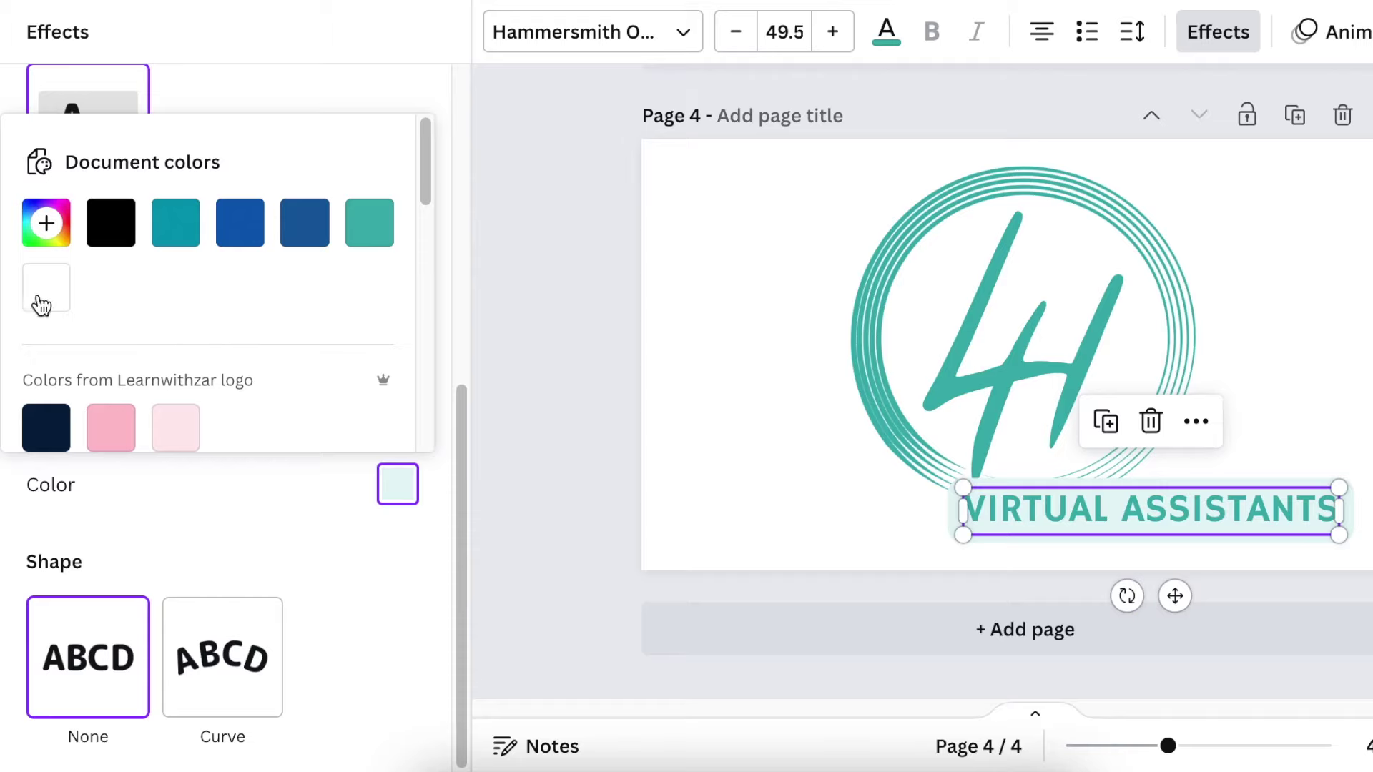
click(44, 302)
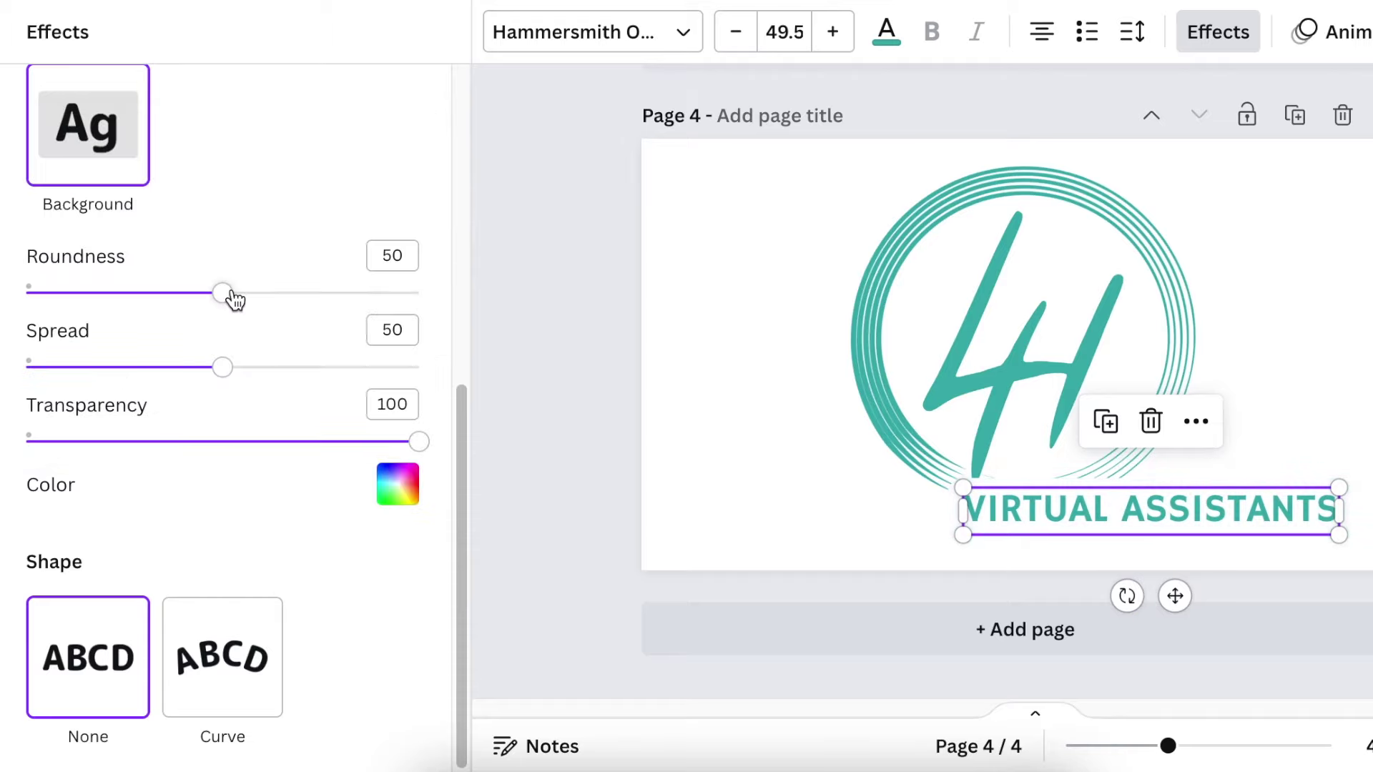
drag(229, 297, 4, 294)
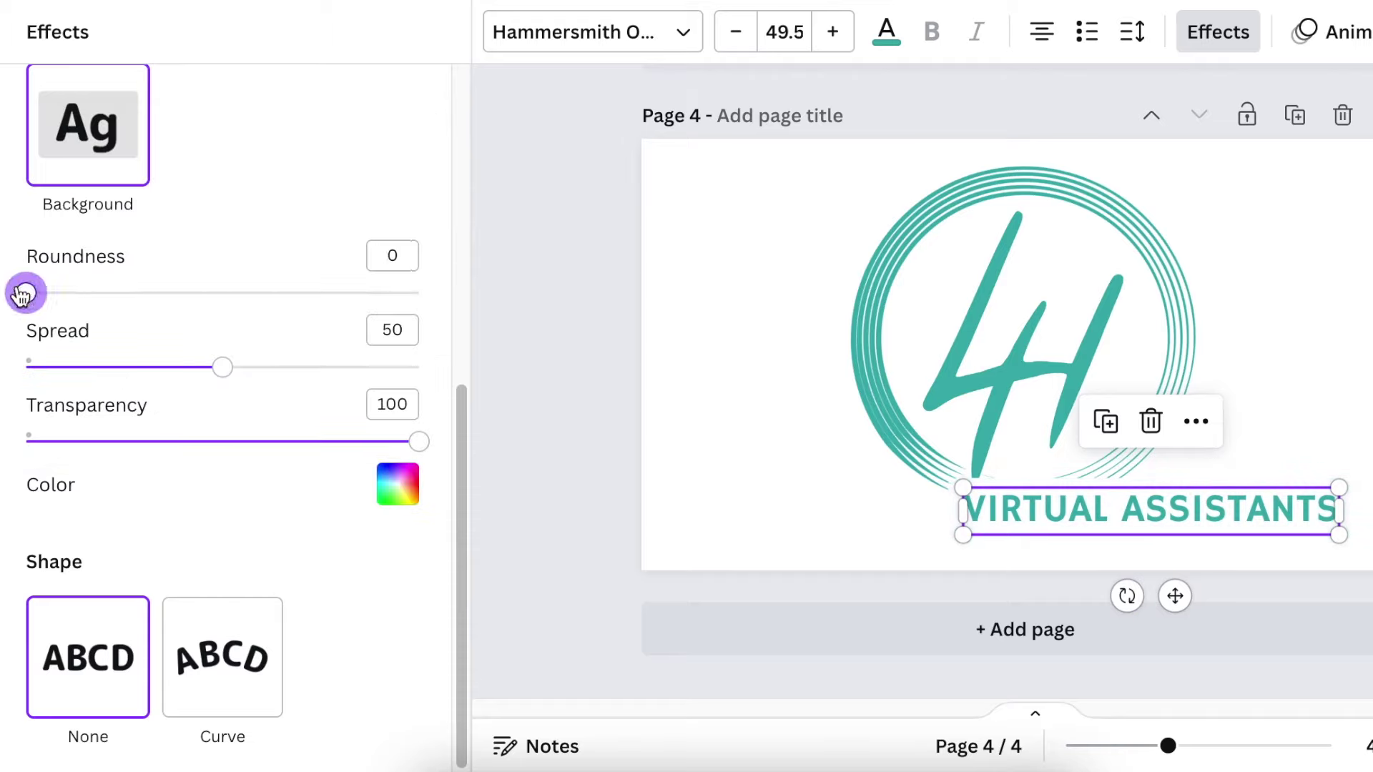
Curve VIRTUAL ASSISTANTS with a negative curve so it wraps under the logo ring.
click(224, 670)
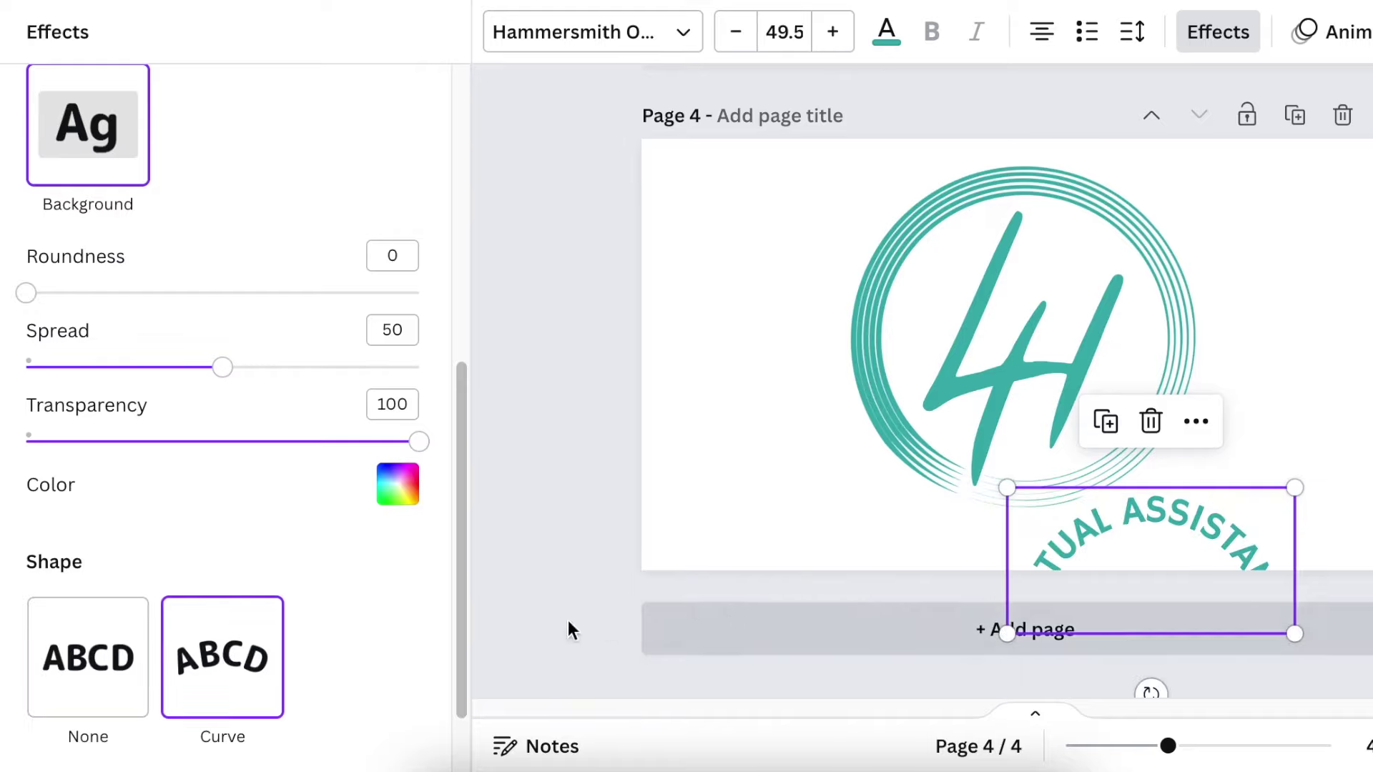
scroll(340, 650, up, 2)
scroll(338, 660, down, 4)
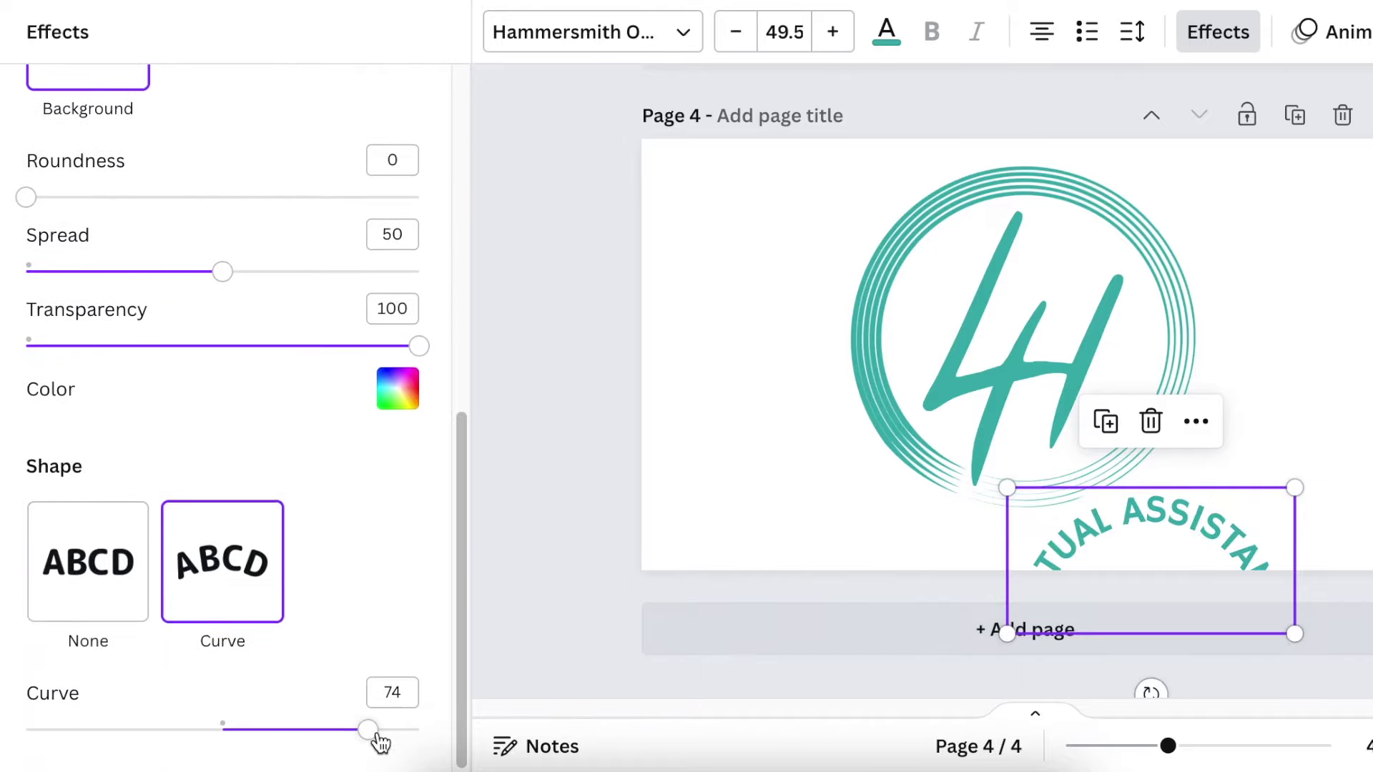
drag(368, 729, 123, 730)
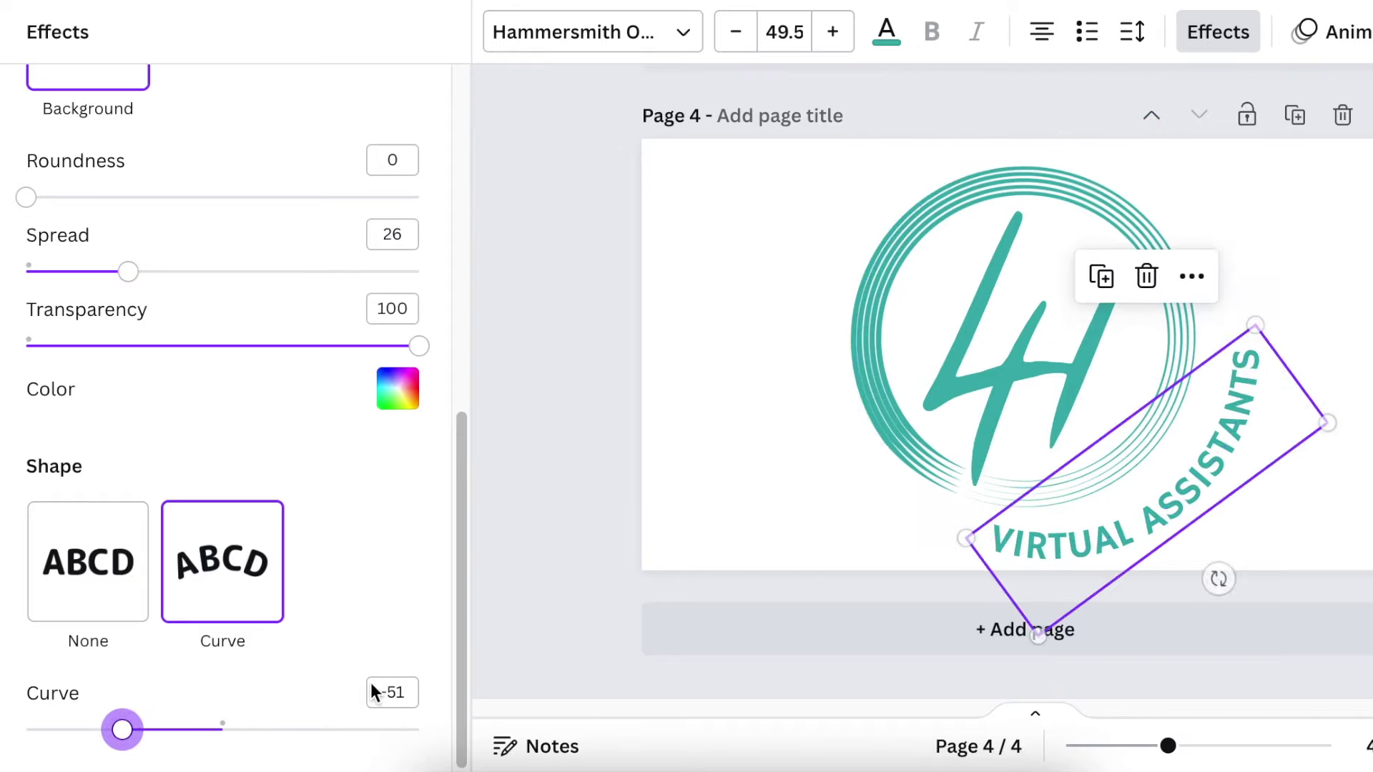
drag(1260, 452, 1247, 415)
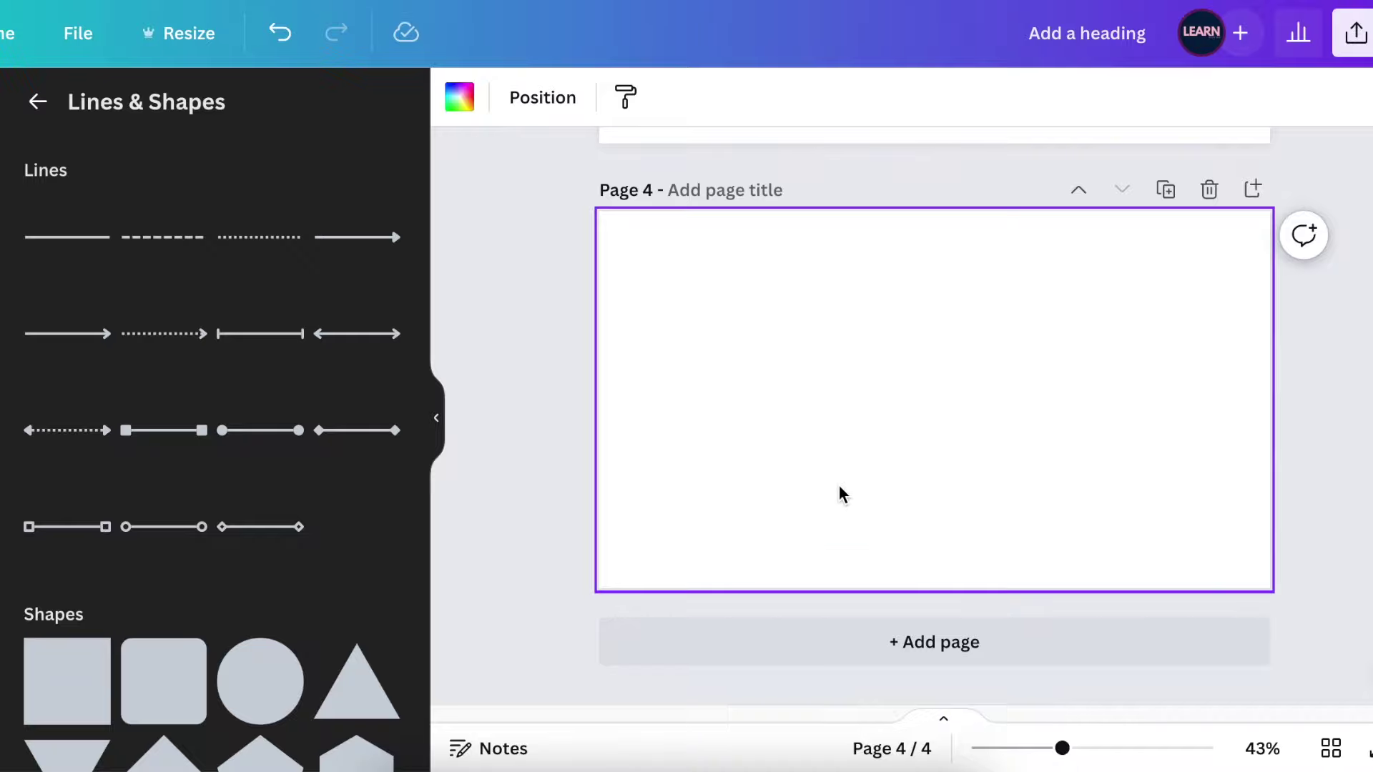
Add a new text box, clear its placeholder, and set font size 230.
key(t)
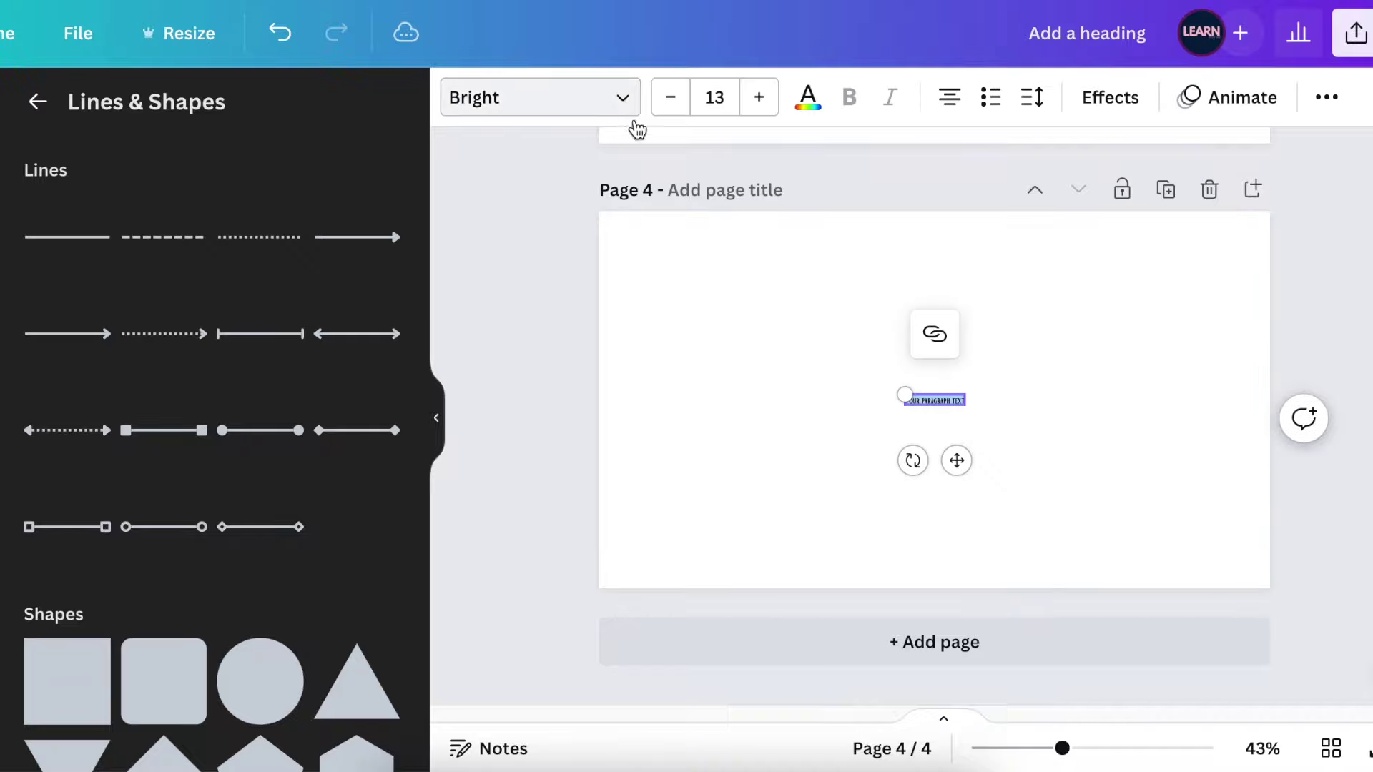
drag(904, 395, 626, 378)
click(726, 104)
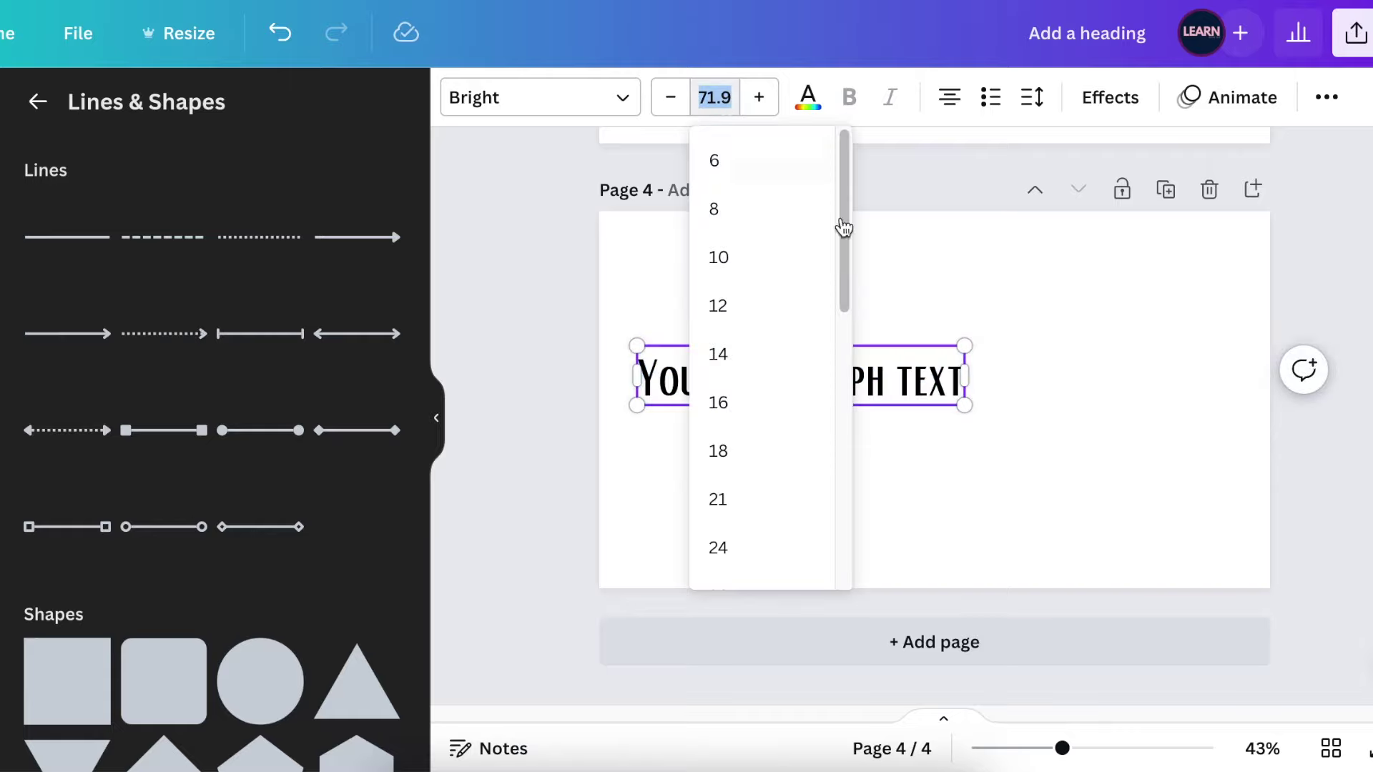
click(1026, 420)
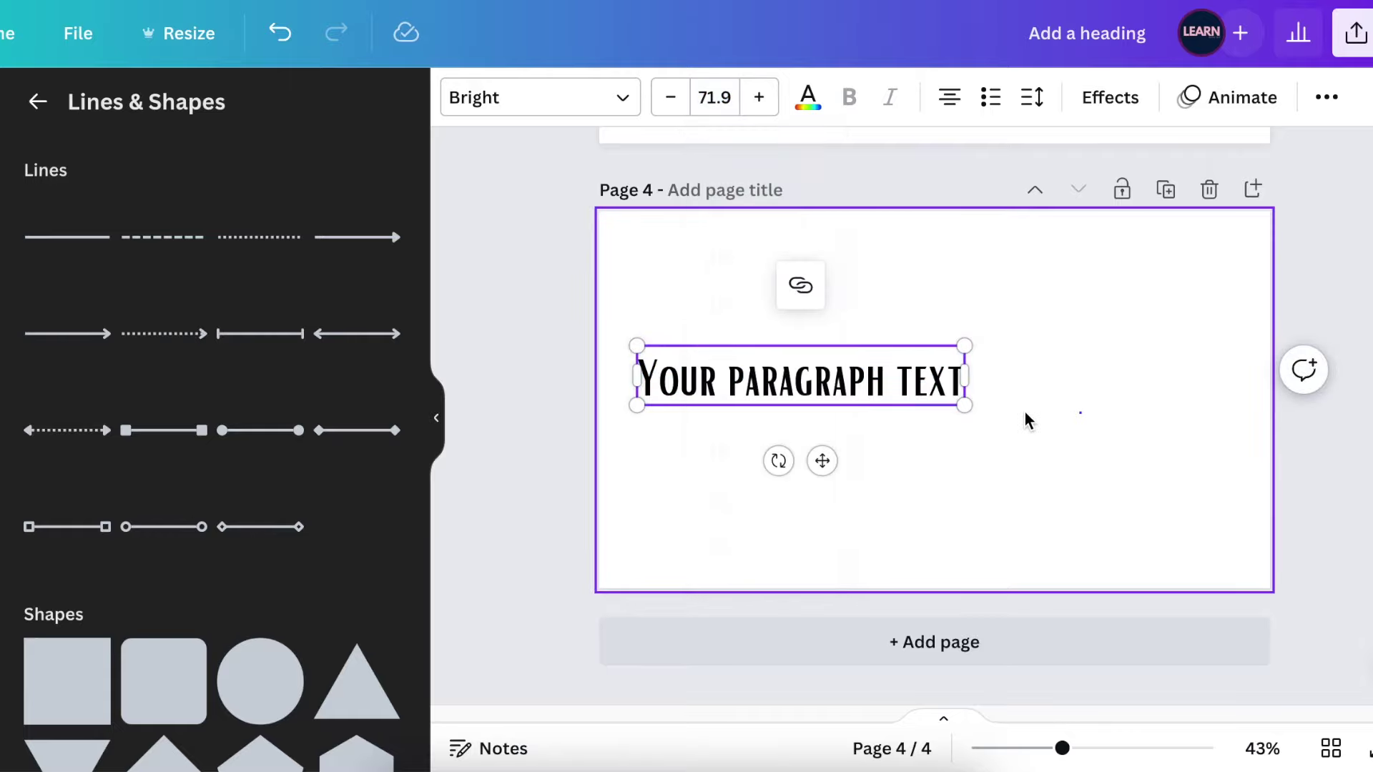
double_click(932, 387)
key(BackSpace)
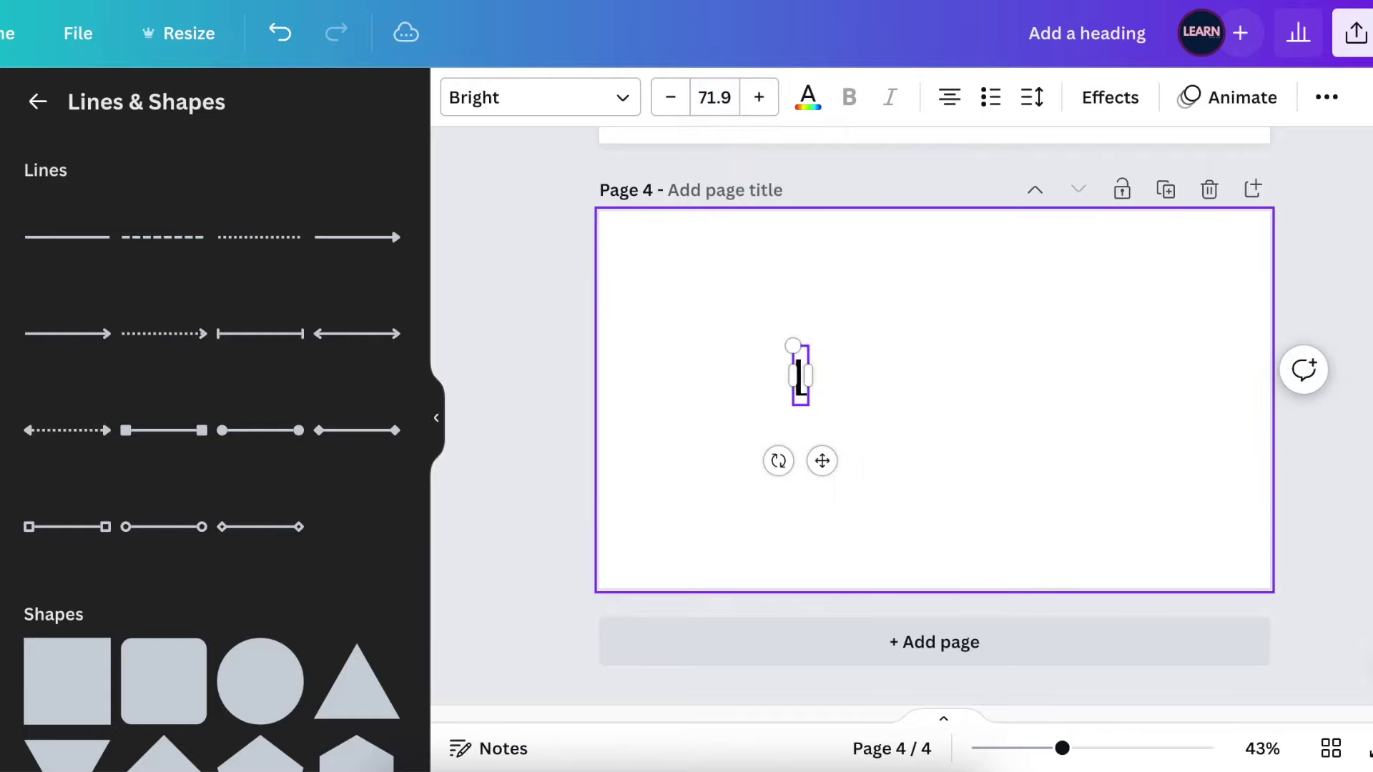
click(730, 93)
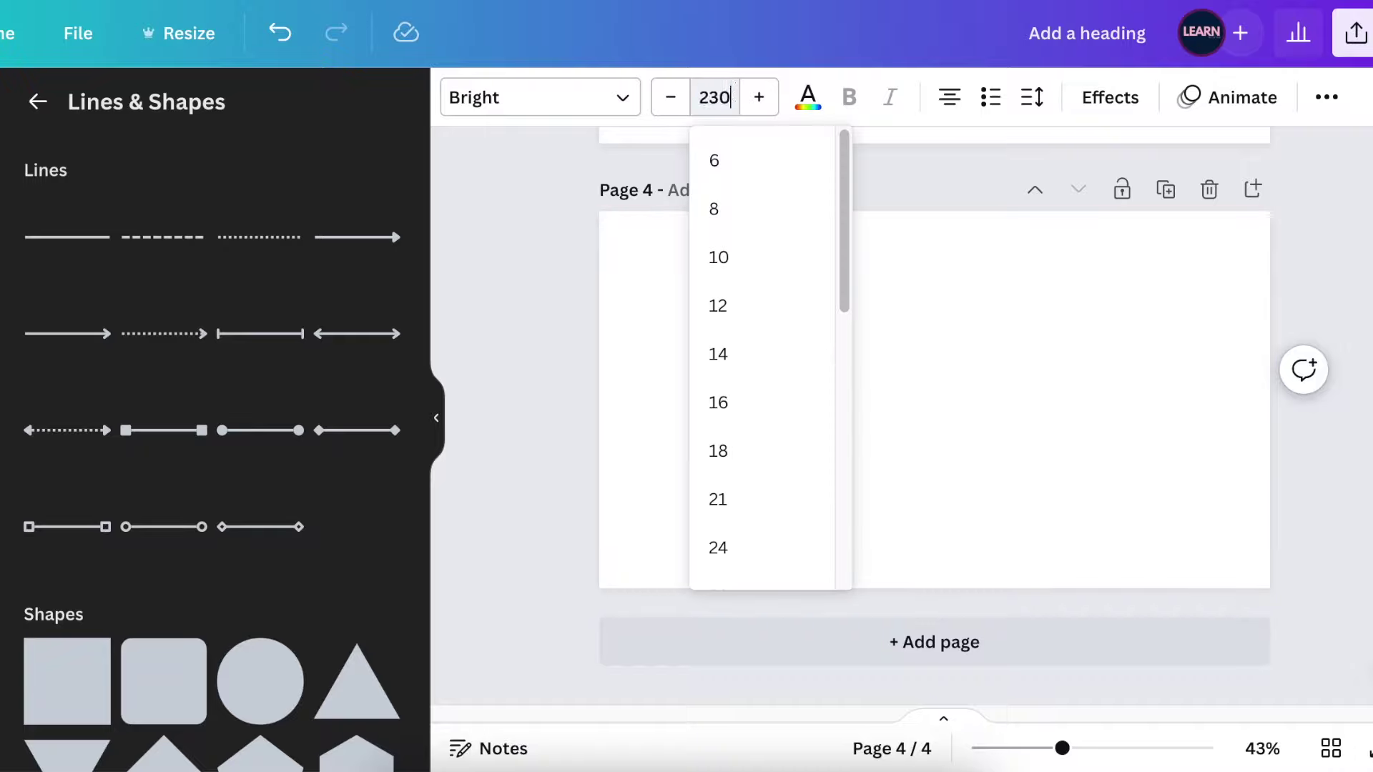
key(Return)
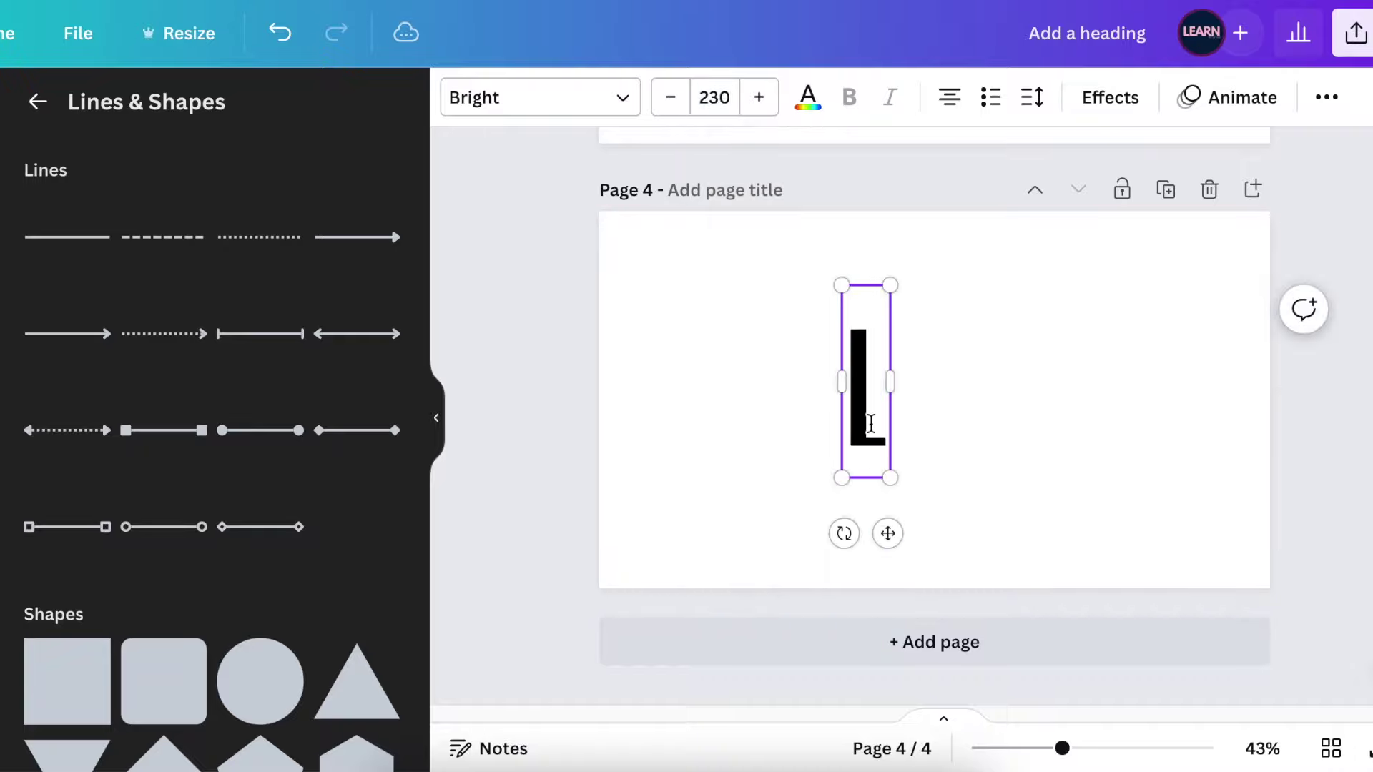
click(540, 97)
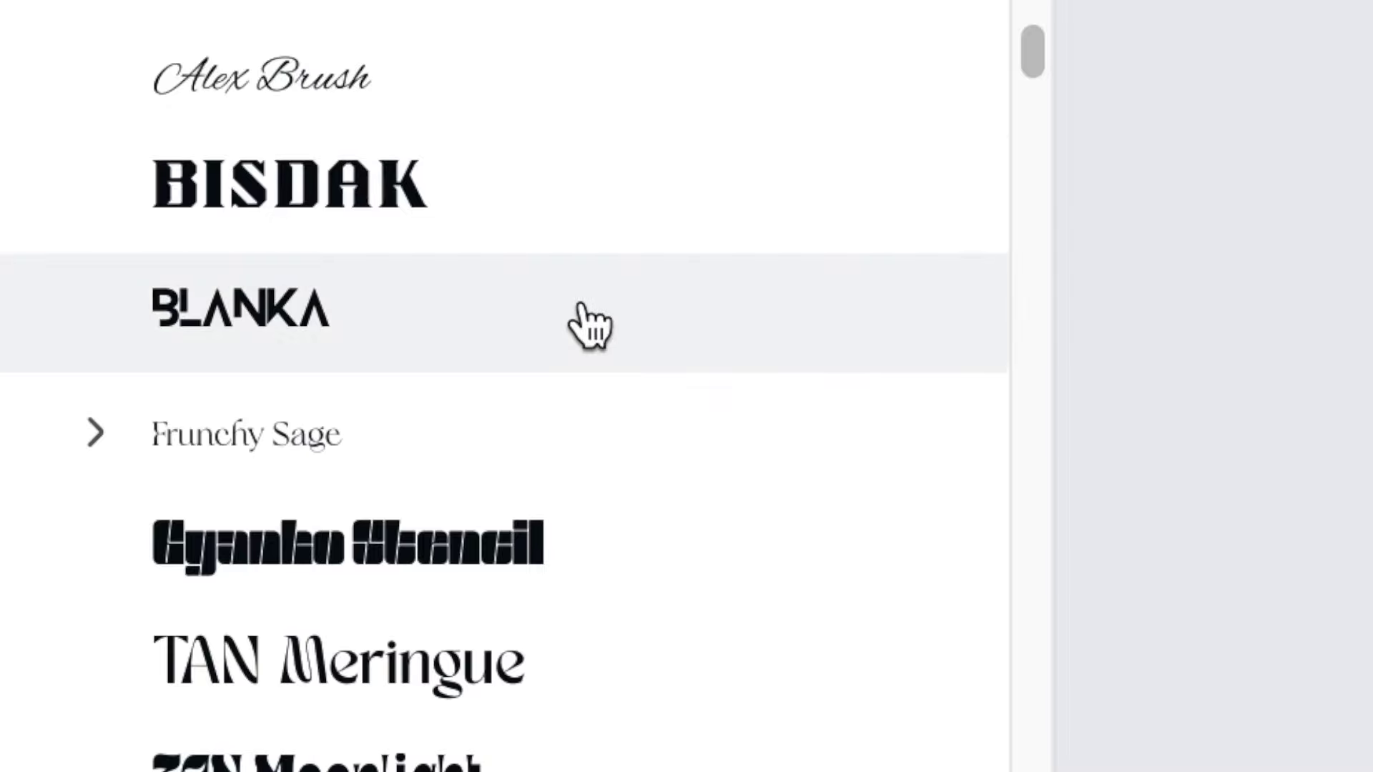
Switch the L to the Blanka font, enlarge it, and place a duplicate to its right.
click(582, 321)
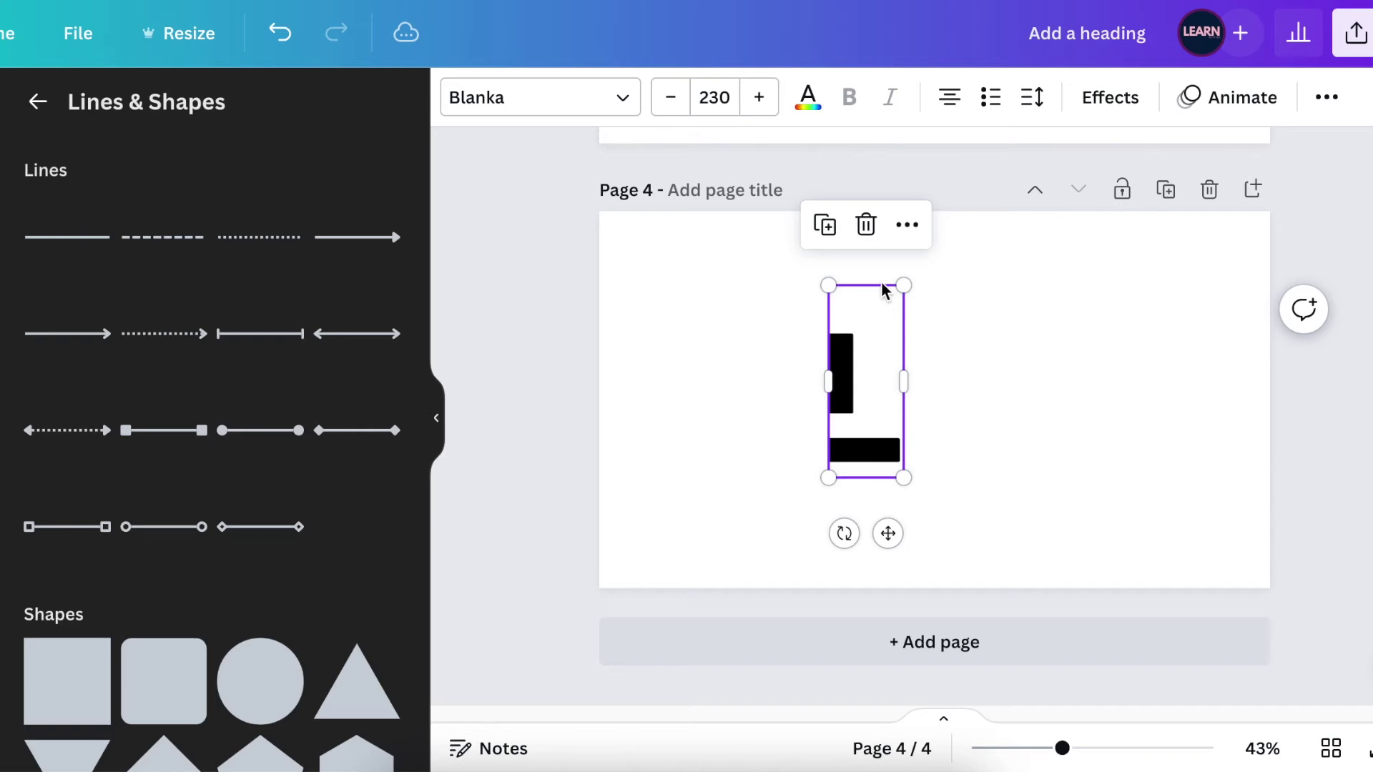
drag(904, 284, 965, 232)
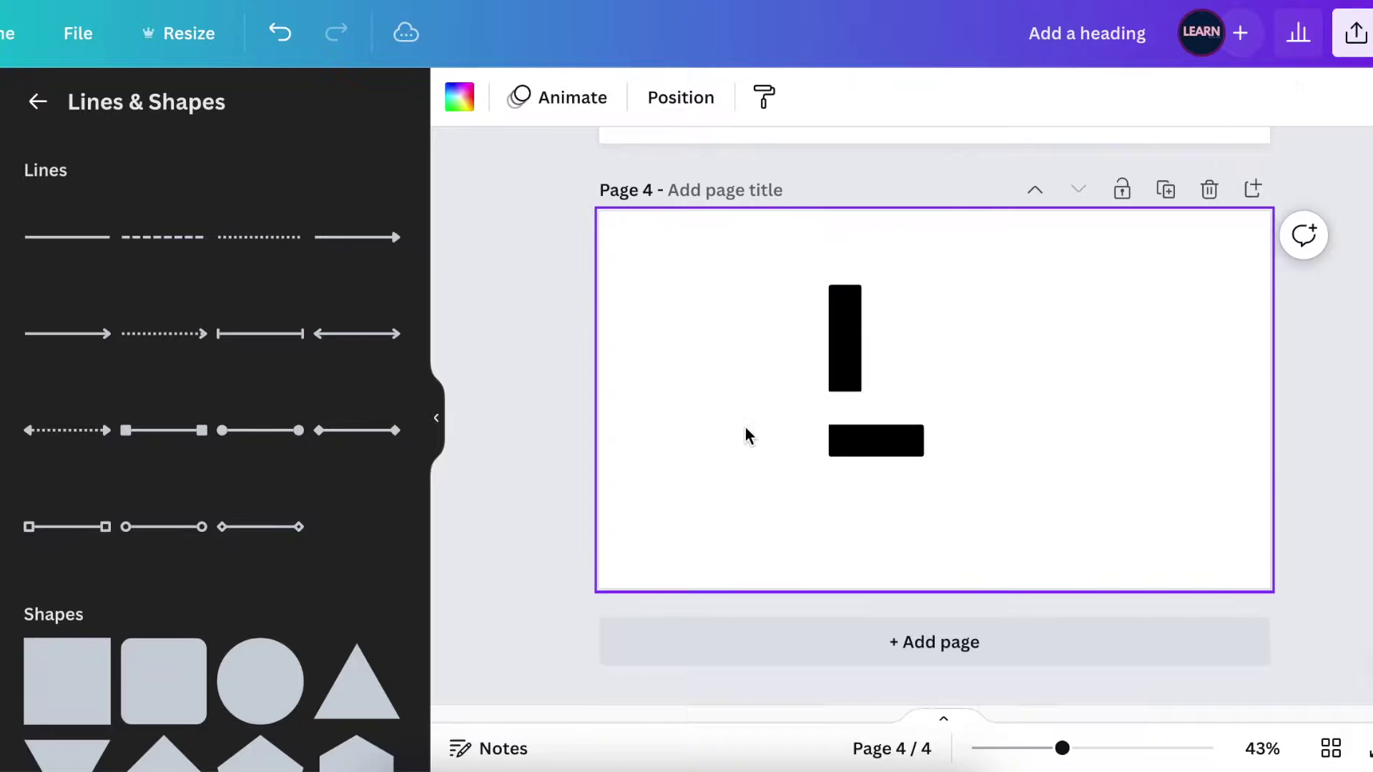
click(839, 429)
click(837, 539)
drag(859, 414, 974, 413)
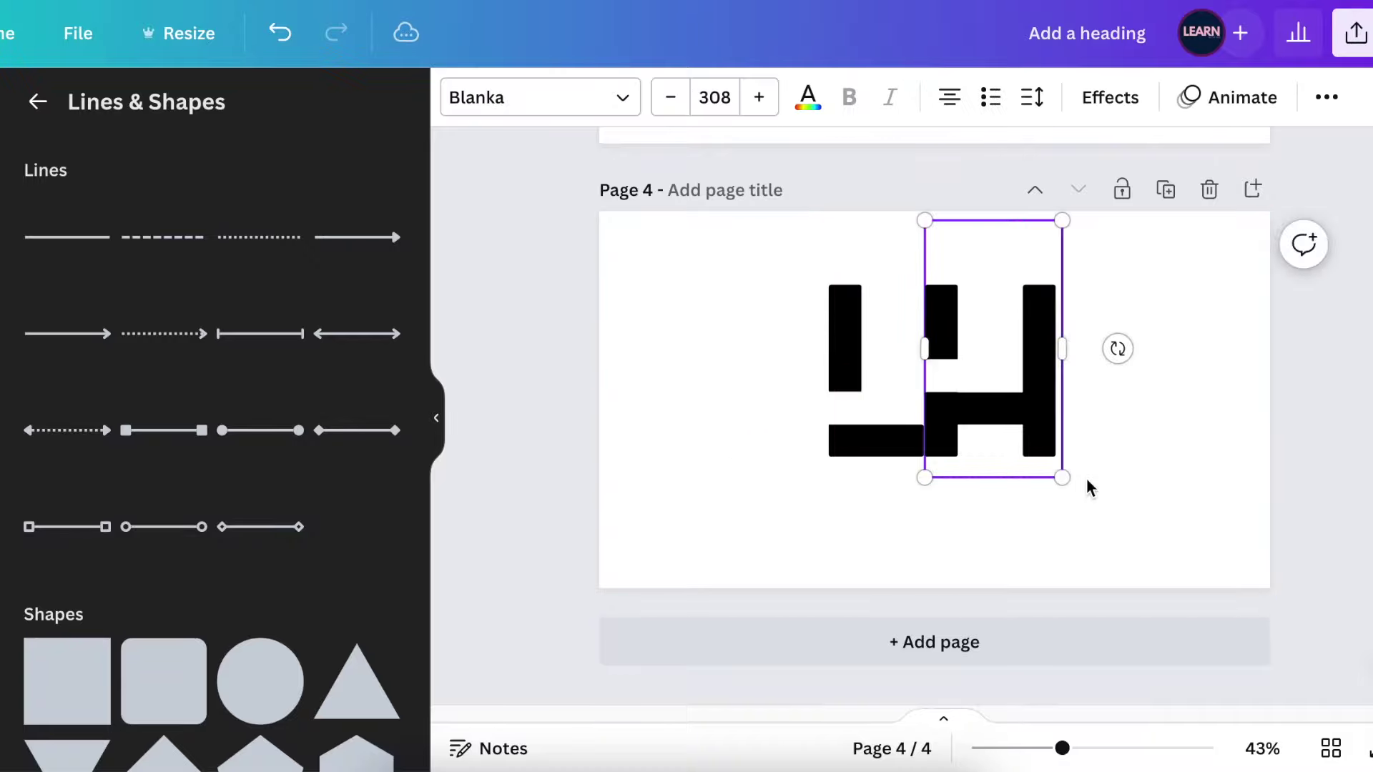
click(723, 383)
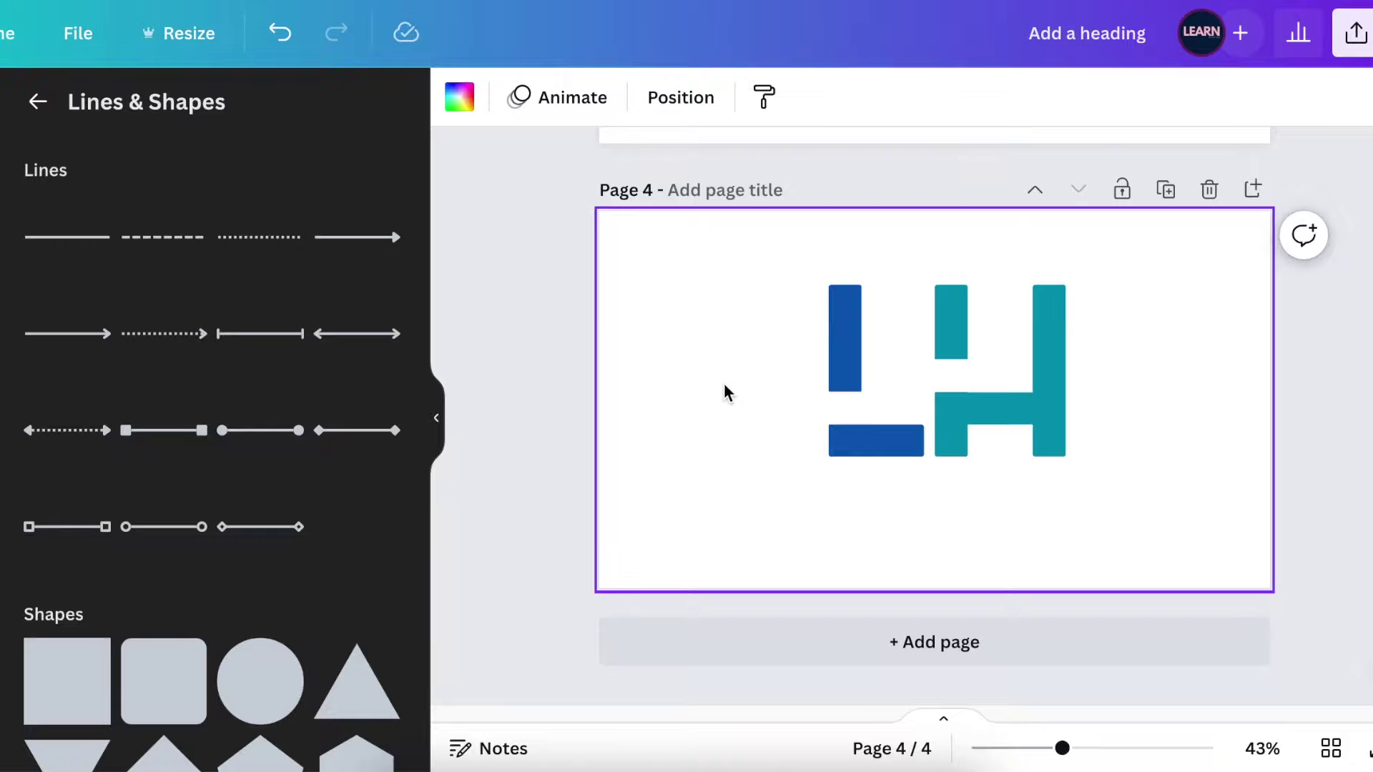
Add a square shape and move the L and H letters closer together.
key(r)
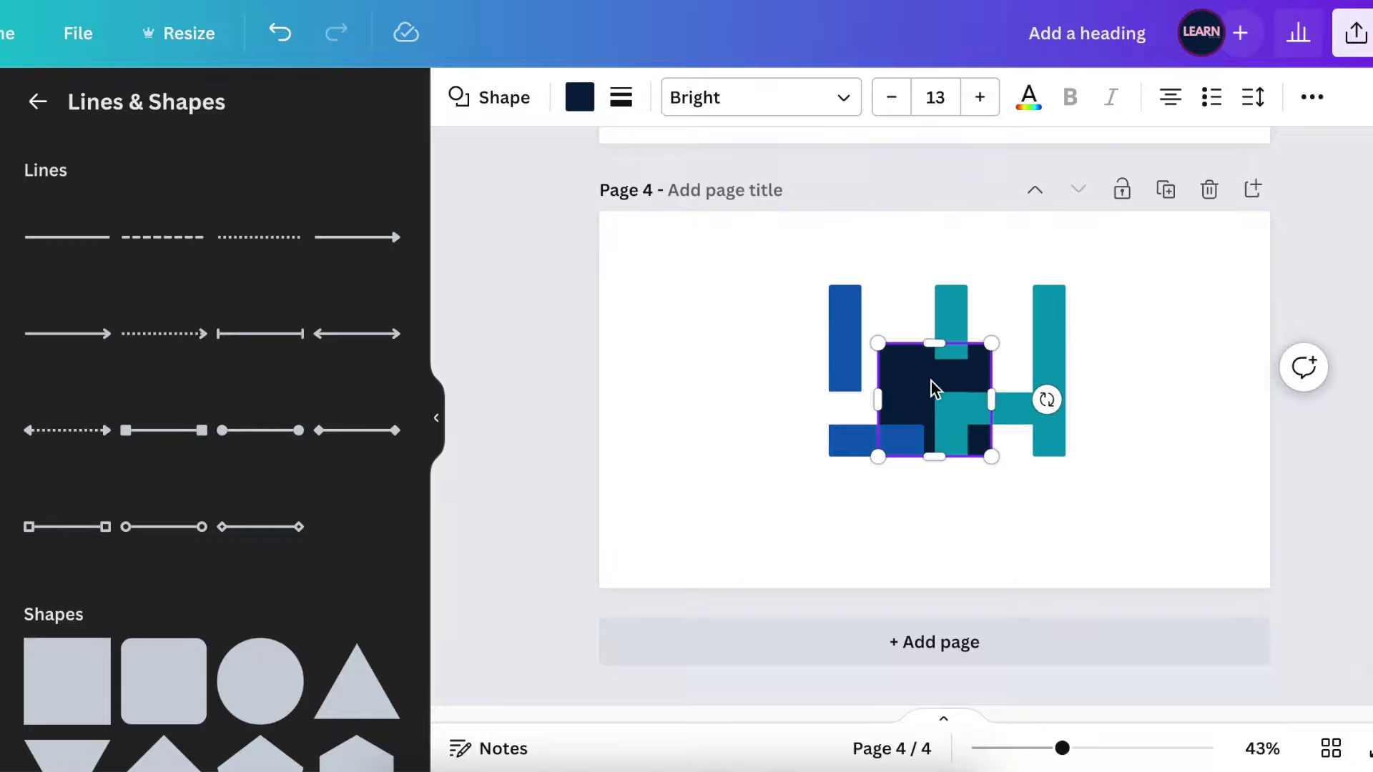
click(943, 379)
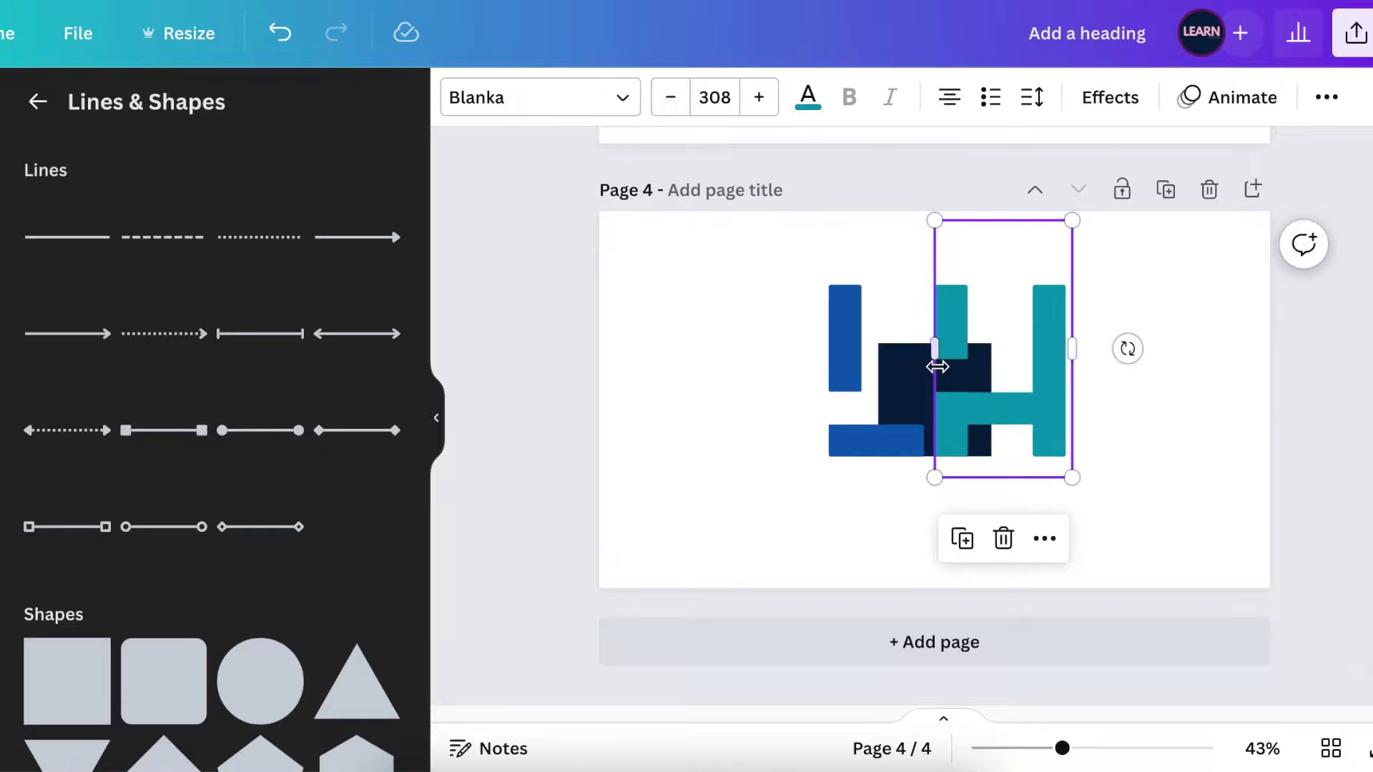
drag(949, 427, 1055, 401)
drag(955, 407, 747, 514)
drag(824, 388, 784, 388)
drag(954, 389, 812, 402)
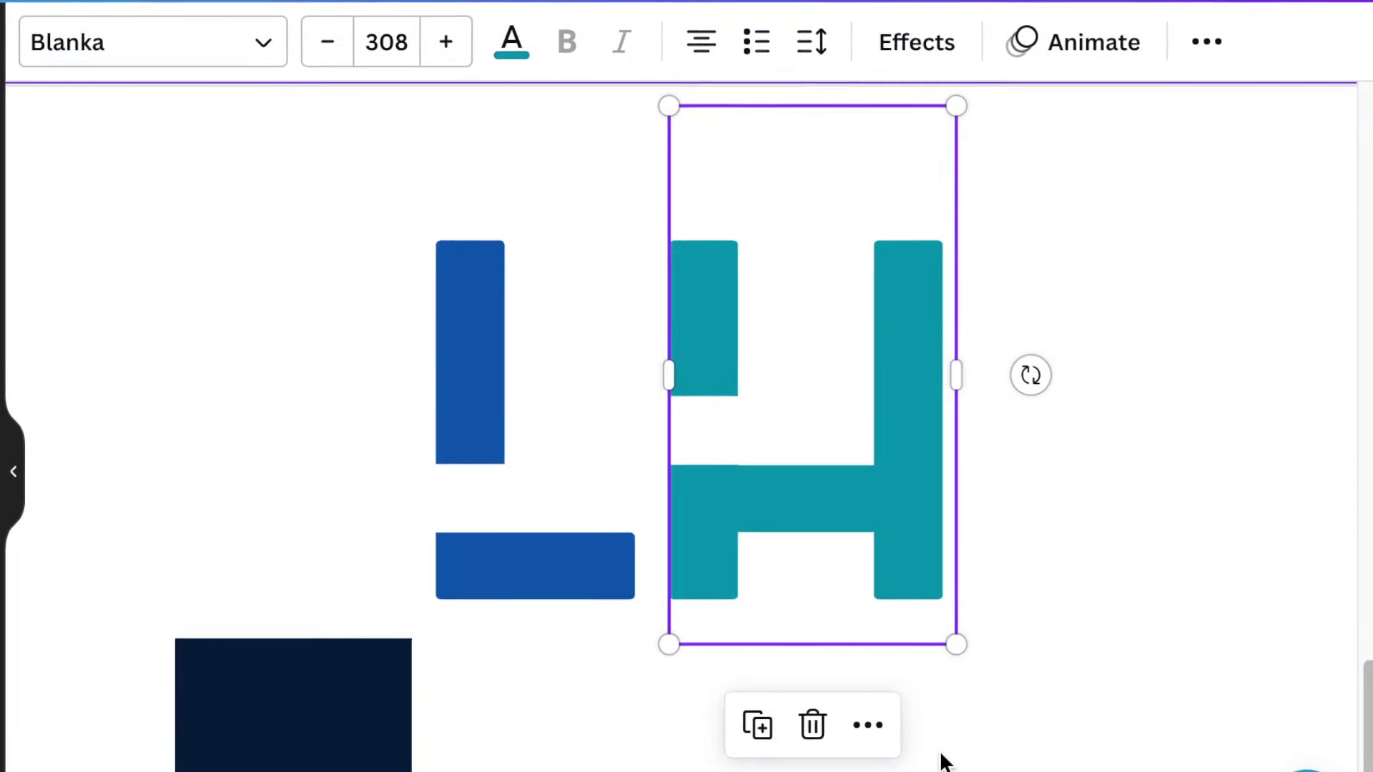
Place the rectangle below the letters, narrowing and shortening it.
click(319, 693)
scroll(264, 570, down, 1)
drag(264, 570, 277, 678)
drag(275, 737, 585, 700)
drag(697, 675, 616, 693)
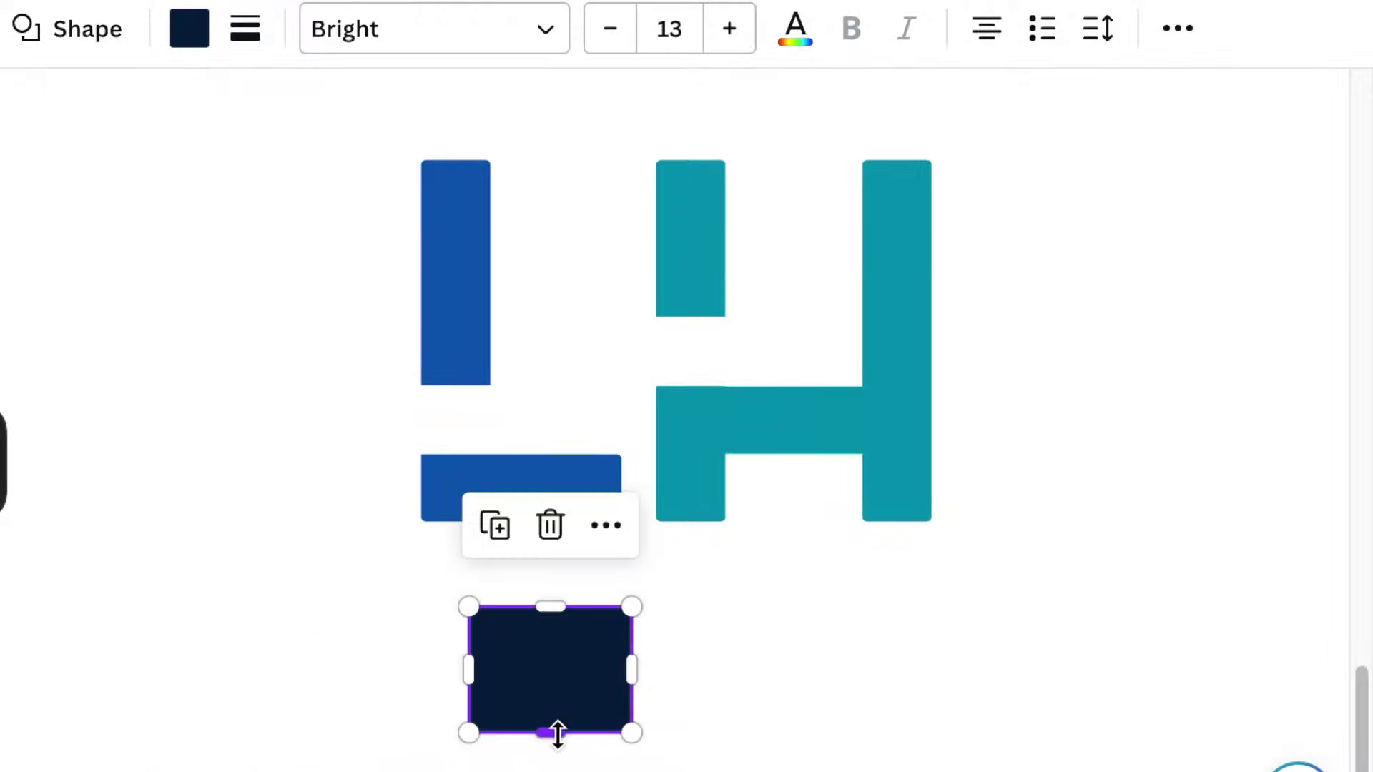
drag(552, 732, 764, 599)
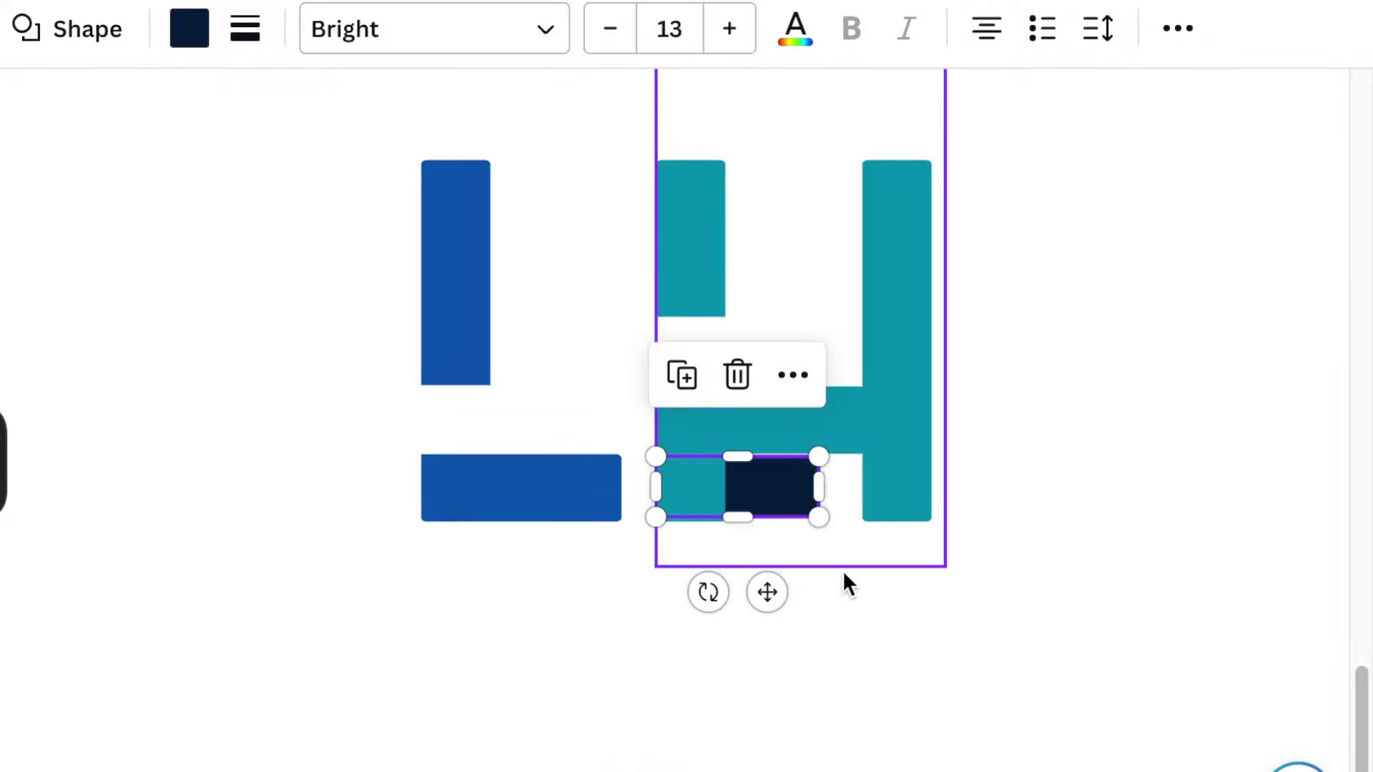
Stretch the rectangle taller and wider until it reaches the teal crossbar.
click(1181, 36)
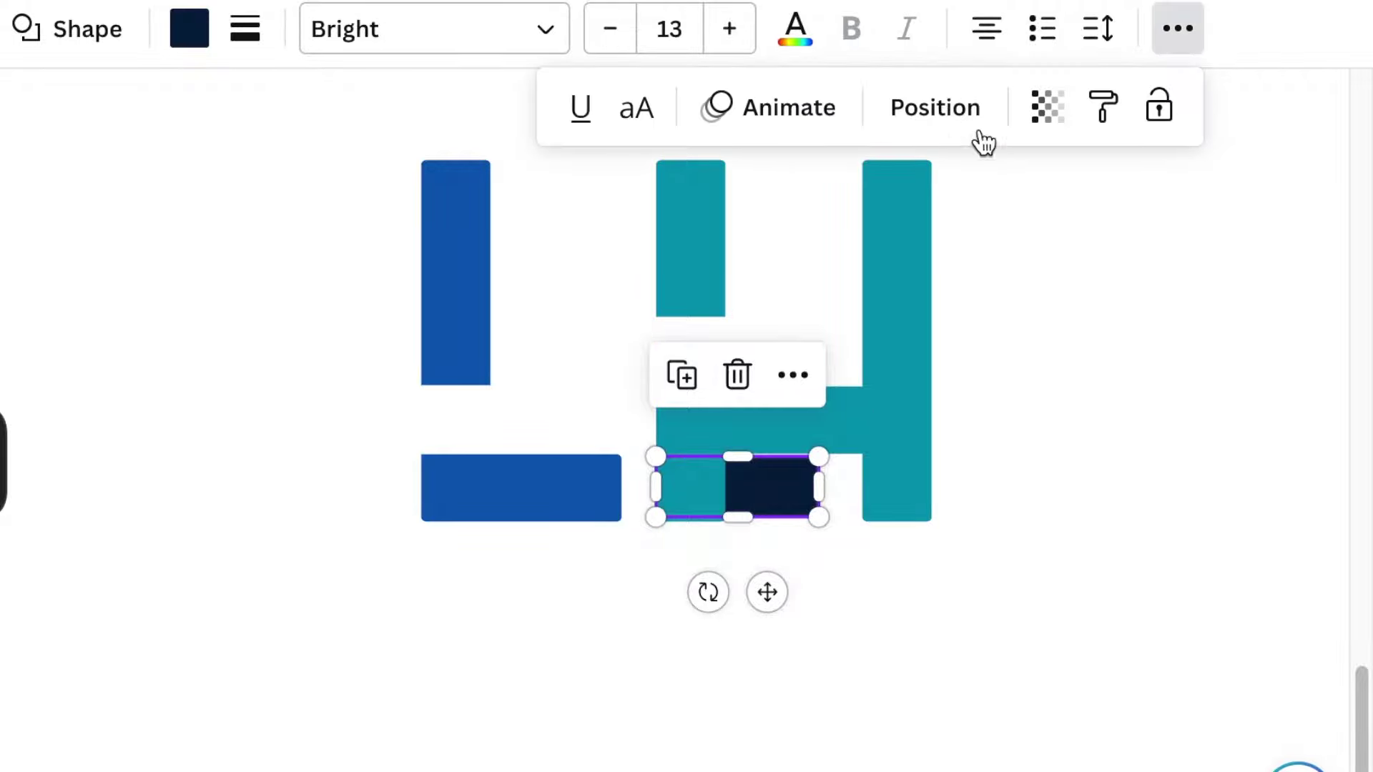
click(932, 118)
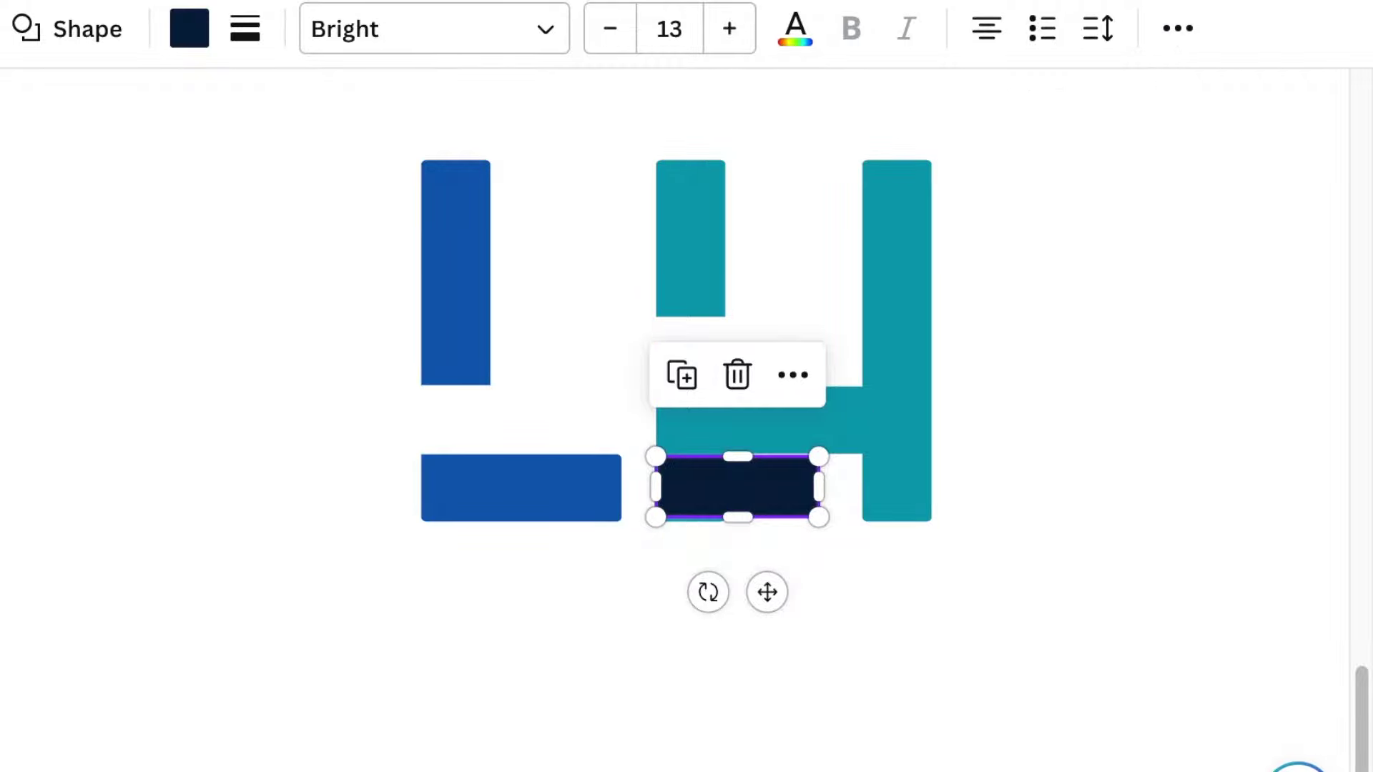
click(788, 550)
click(768, 504)
drag(736, 512, 742, 530)
scroll(839, 512, up, 2)
drag(870, 522, 926, 526)
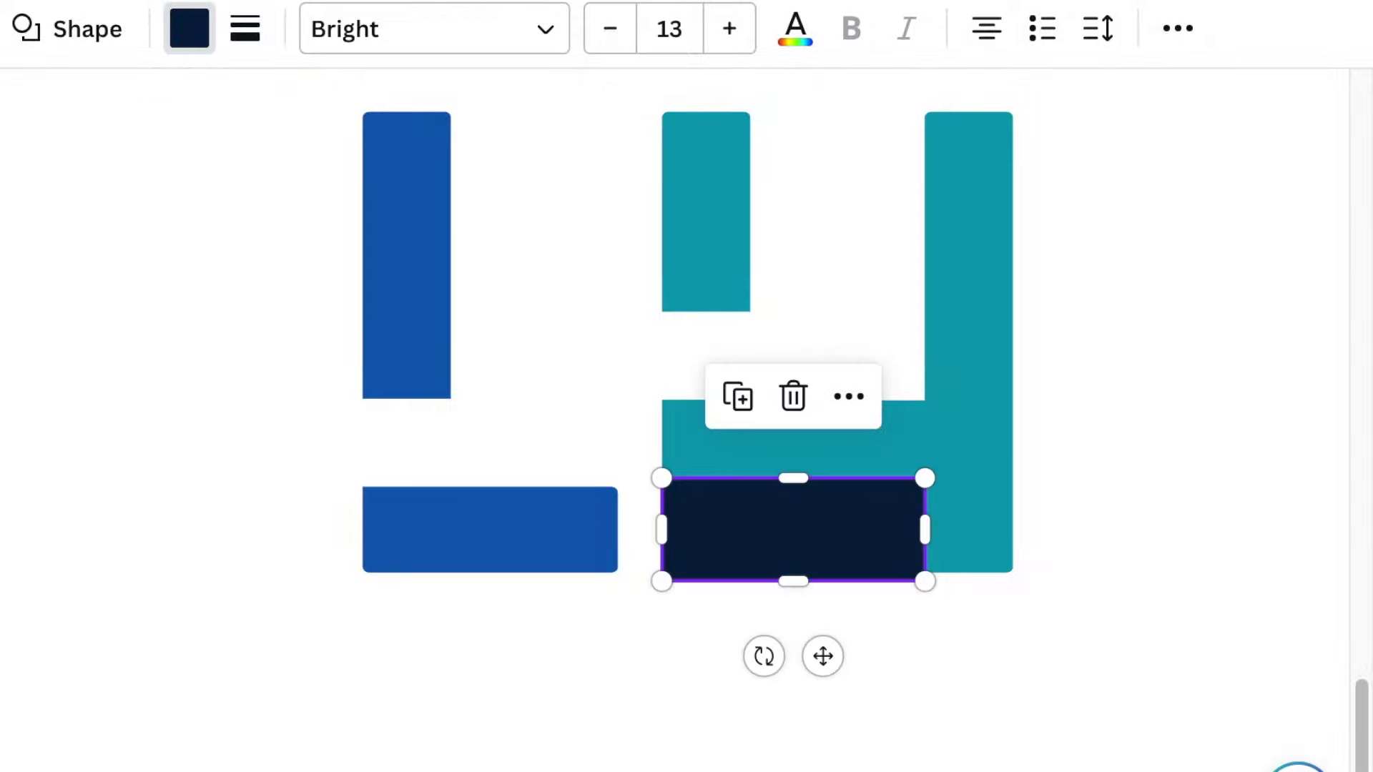
drag(792, 484, 787, 472)
Widen the rectangle leftward over the teal leg, then select it with the teal shape.
click(1158, 708)
click(786, 530)
drag(662, 530, 650, 527)
click(1140, 632)
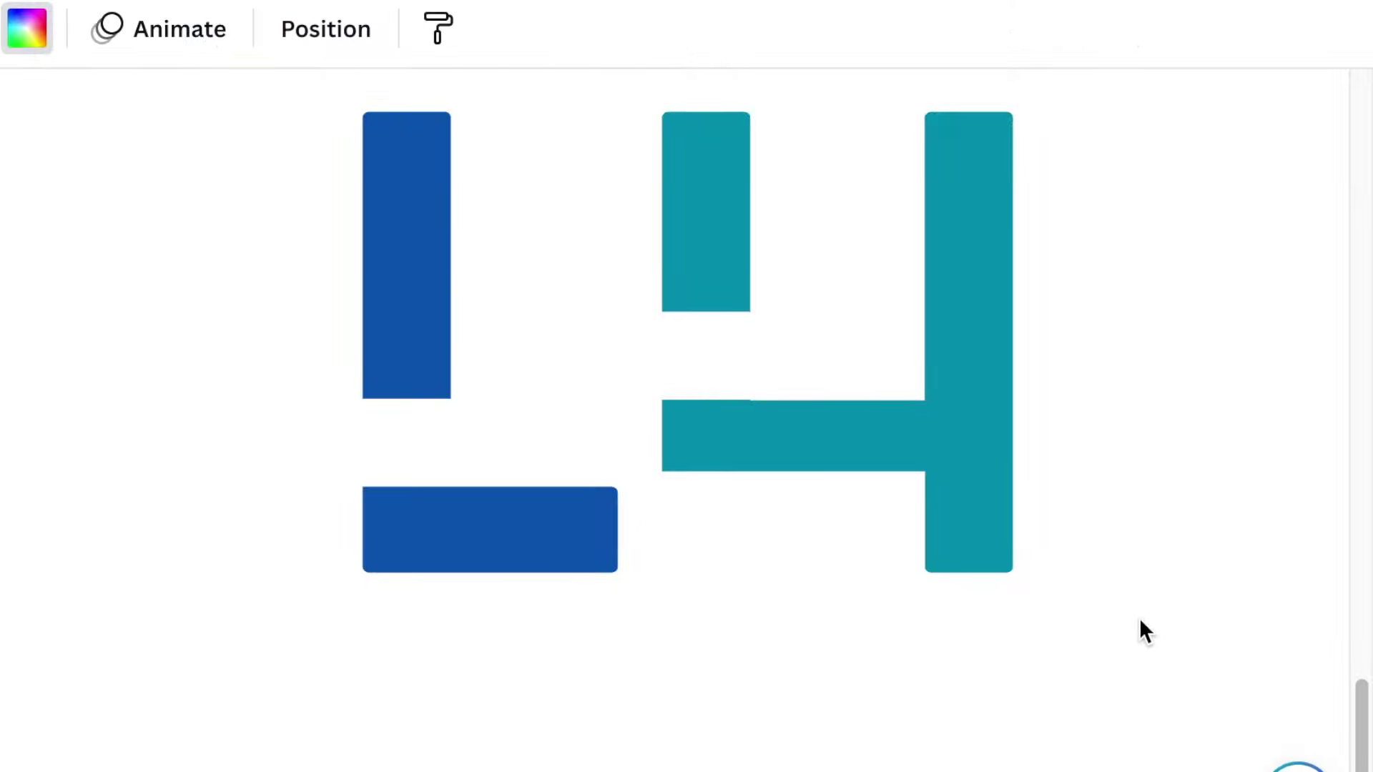
drag(1201, 226, 853, 654)
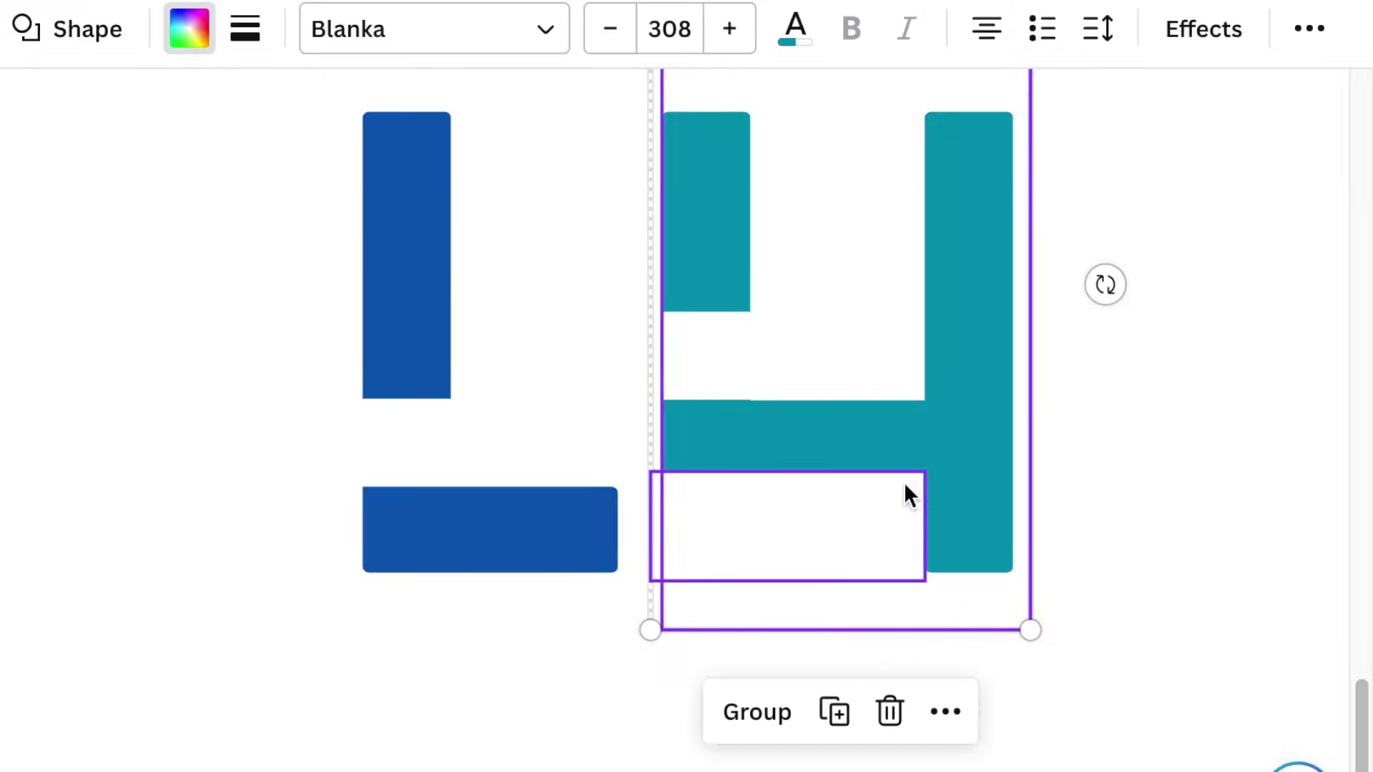
Group the white mask with the teal H and slide the group left against the blue L.
click(756, 708)
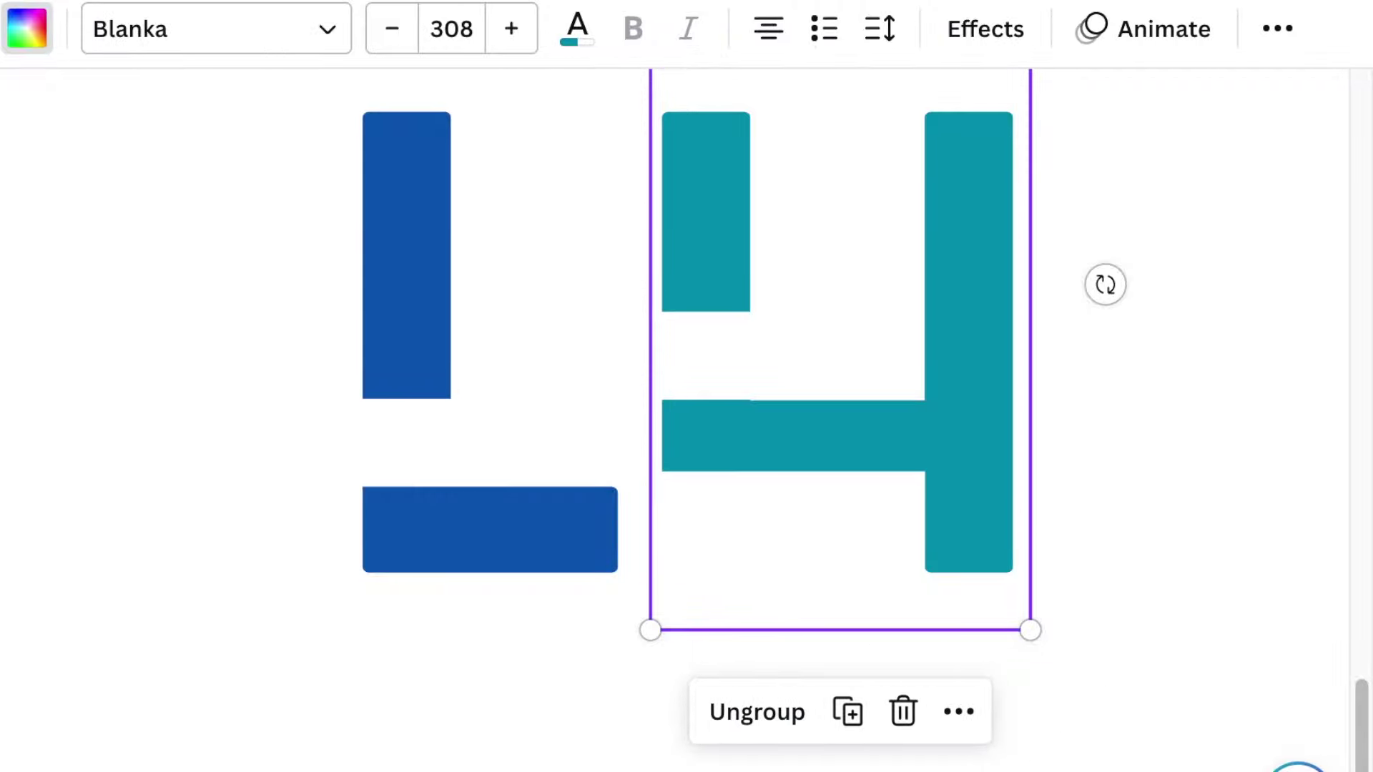
scroll(689, 387, down, 5)
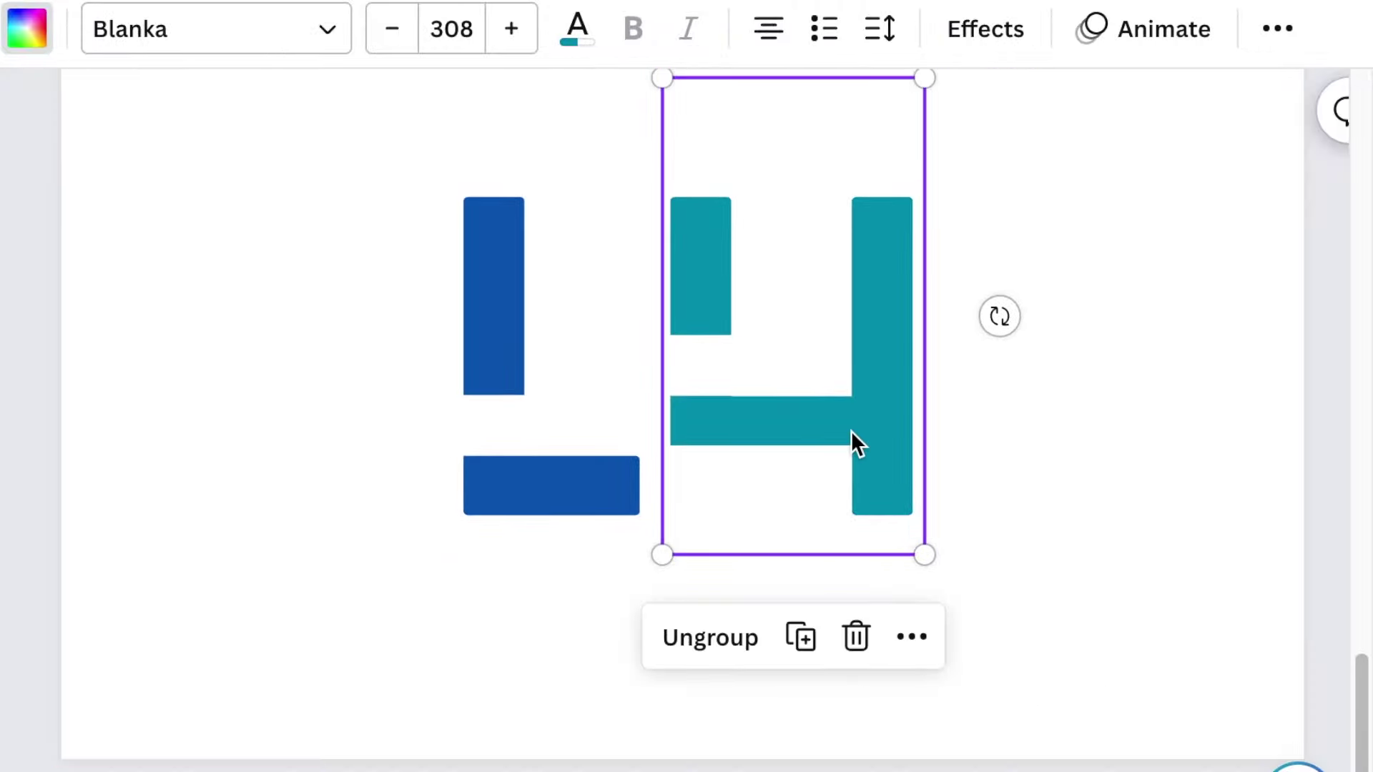
drag(846, 437, 726, 435)
click(505, 512)
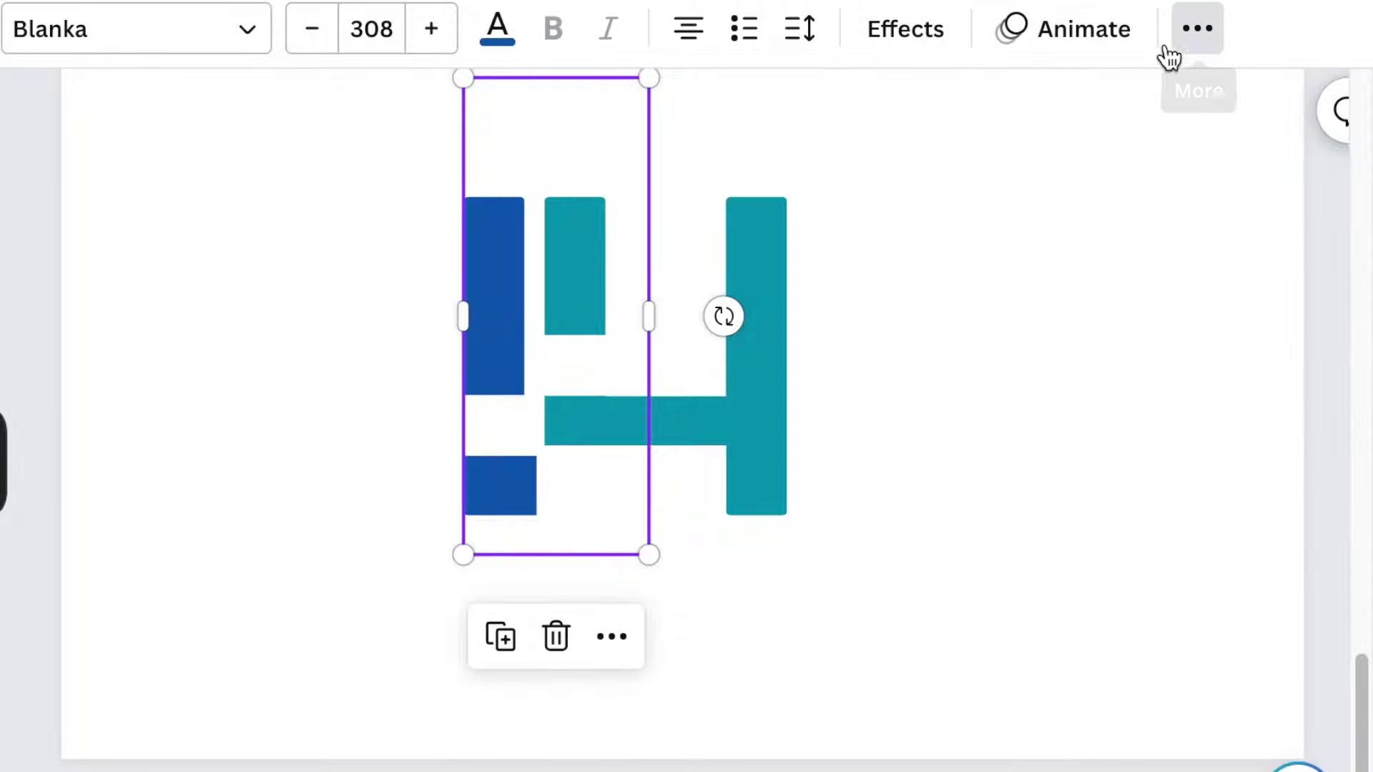
click(1193, 32)
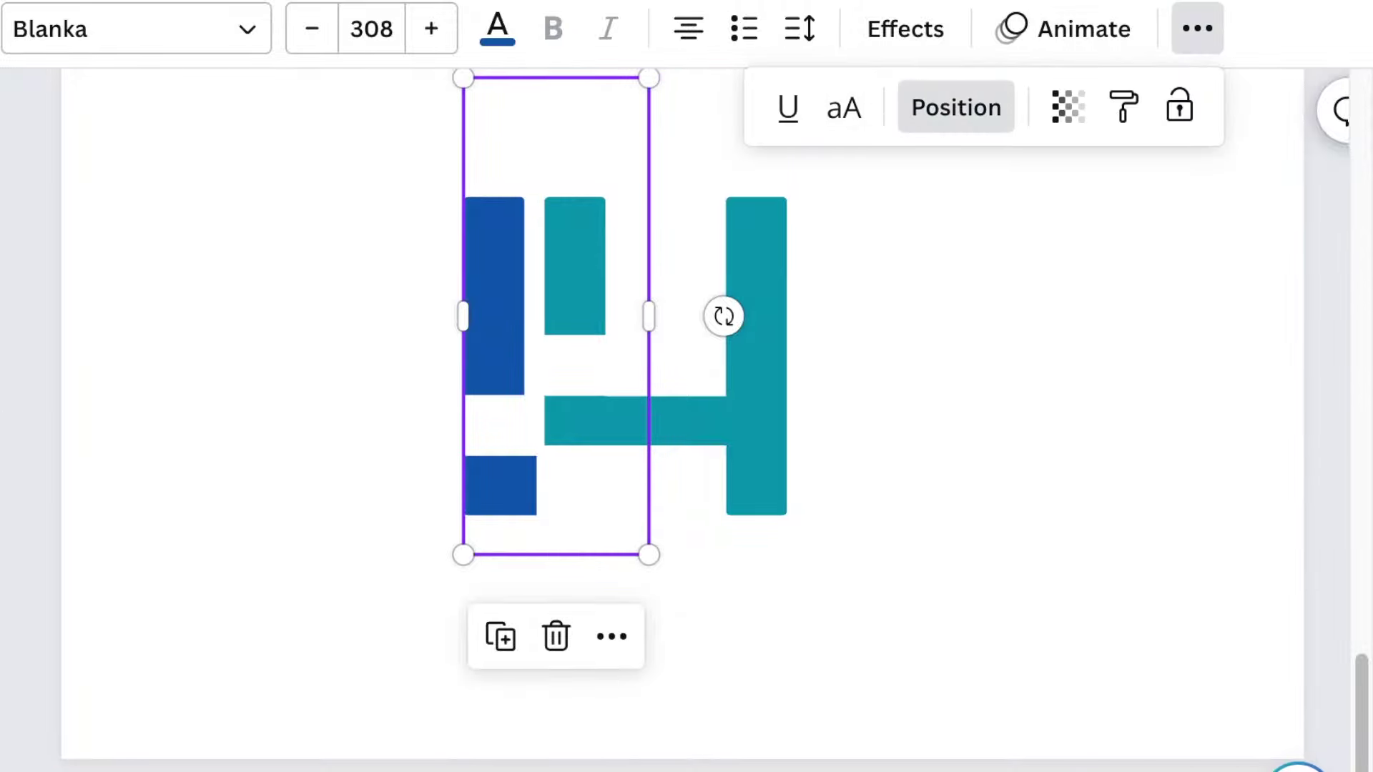
click(1158, 507)
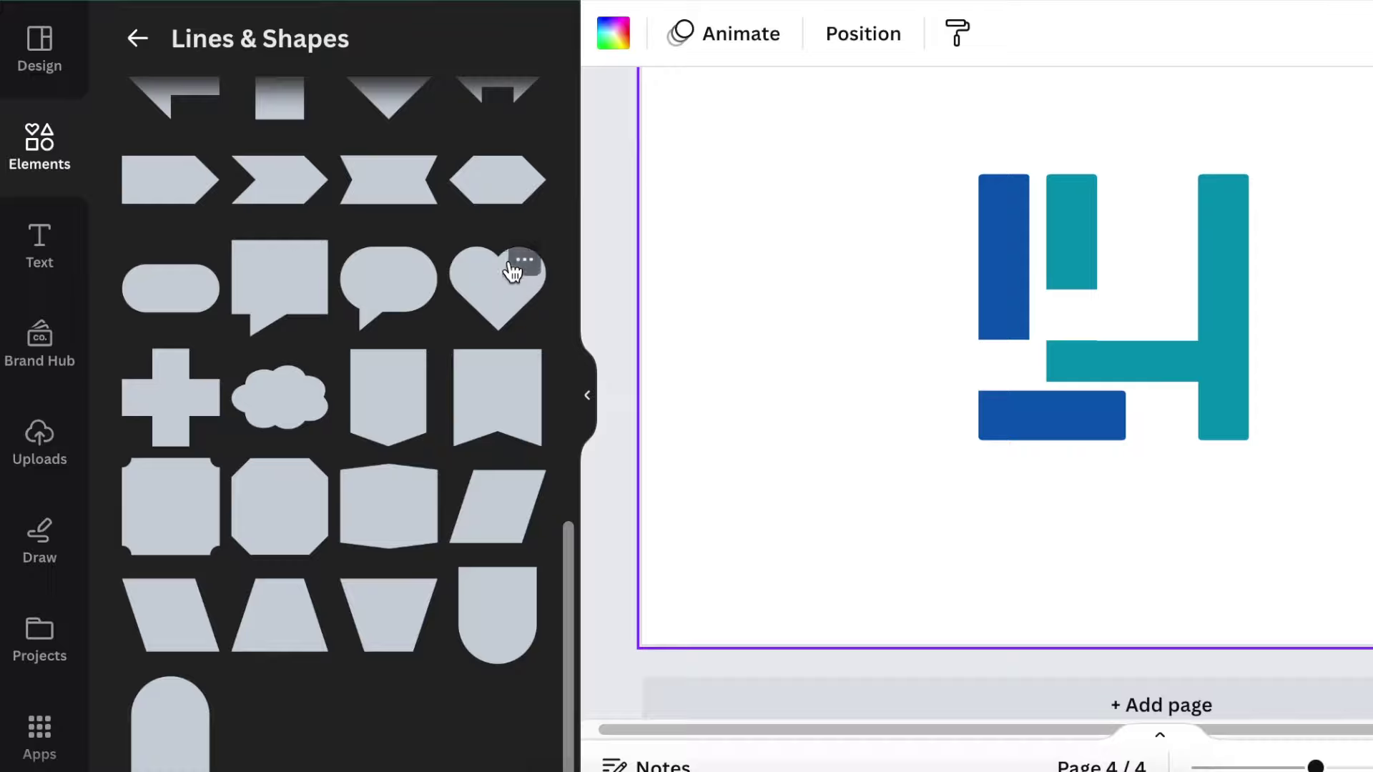
Add a red heart, about 123 by 108, in the gap between the teal bars.
click(497, 292)
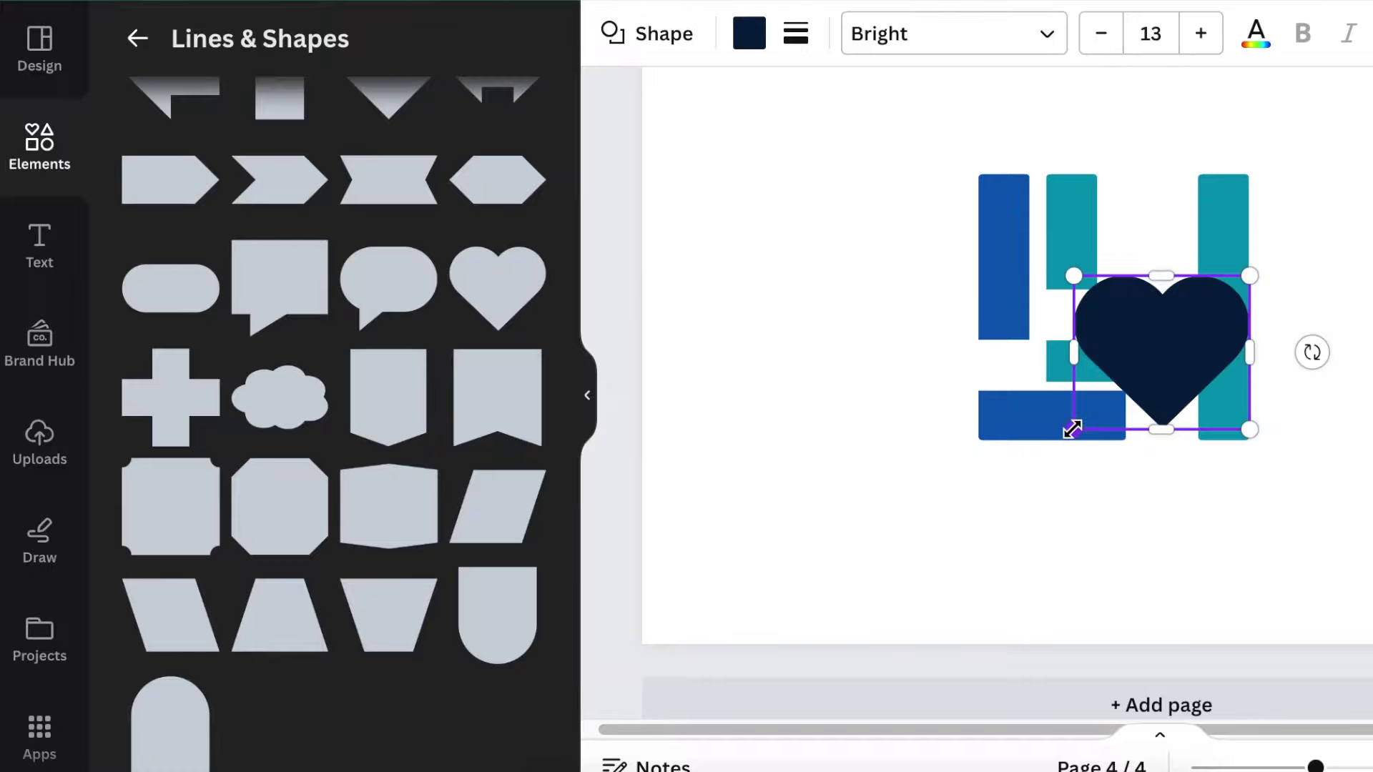
drag(1074, 430, 1135, 338)
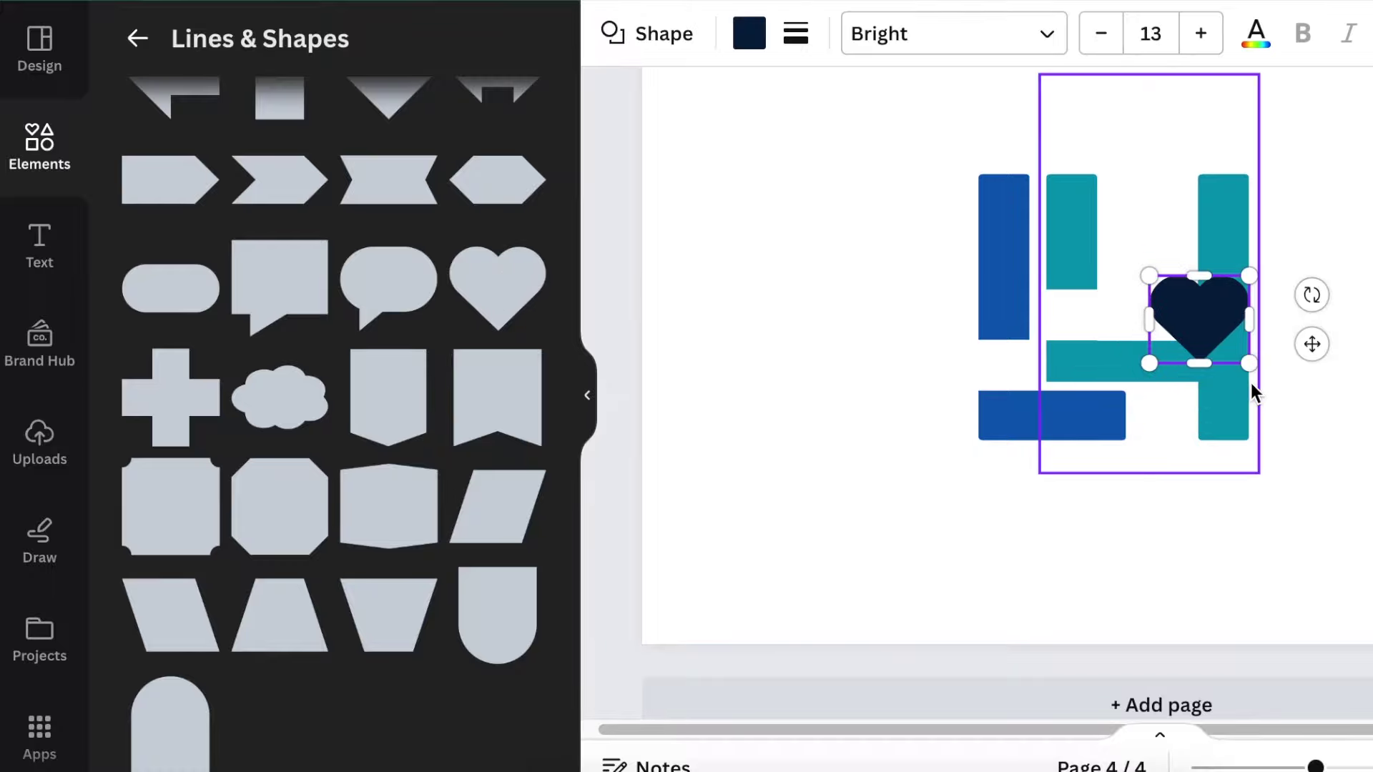
drag(1311, 340, 1260, 277)
click(750, 33)
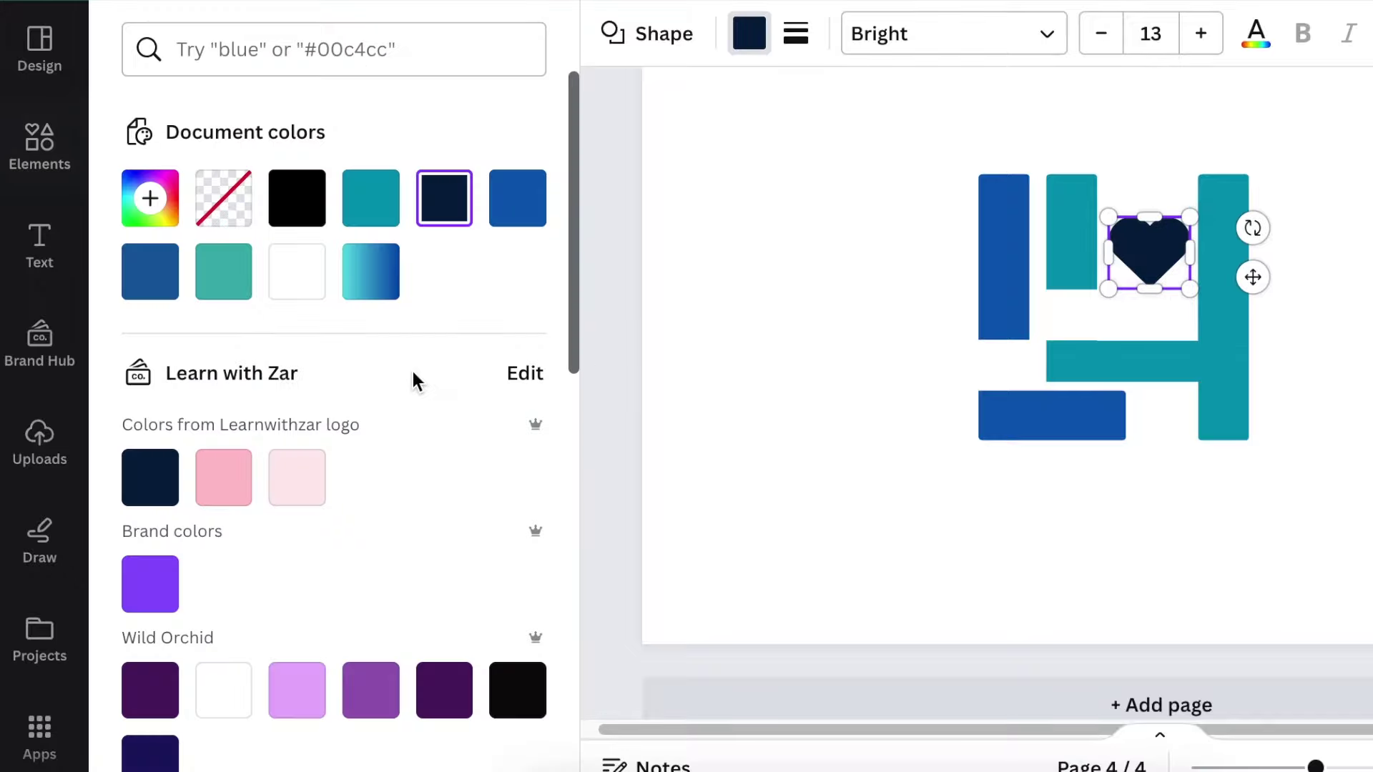
scroll(401, 511, down, 10)
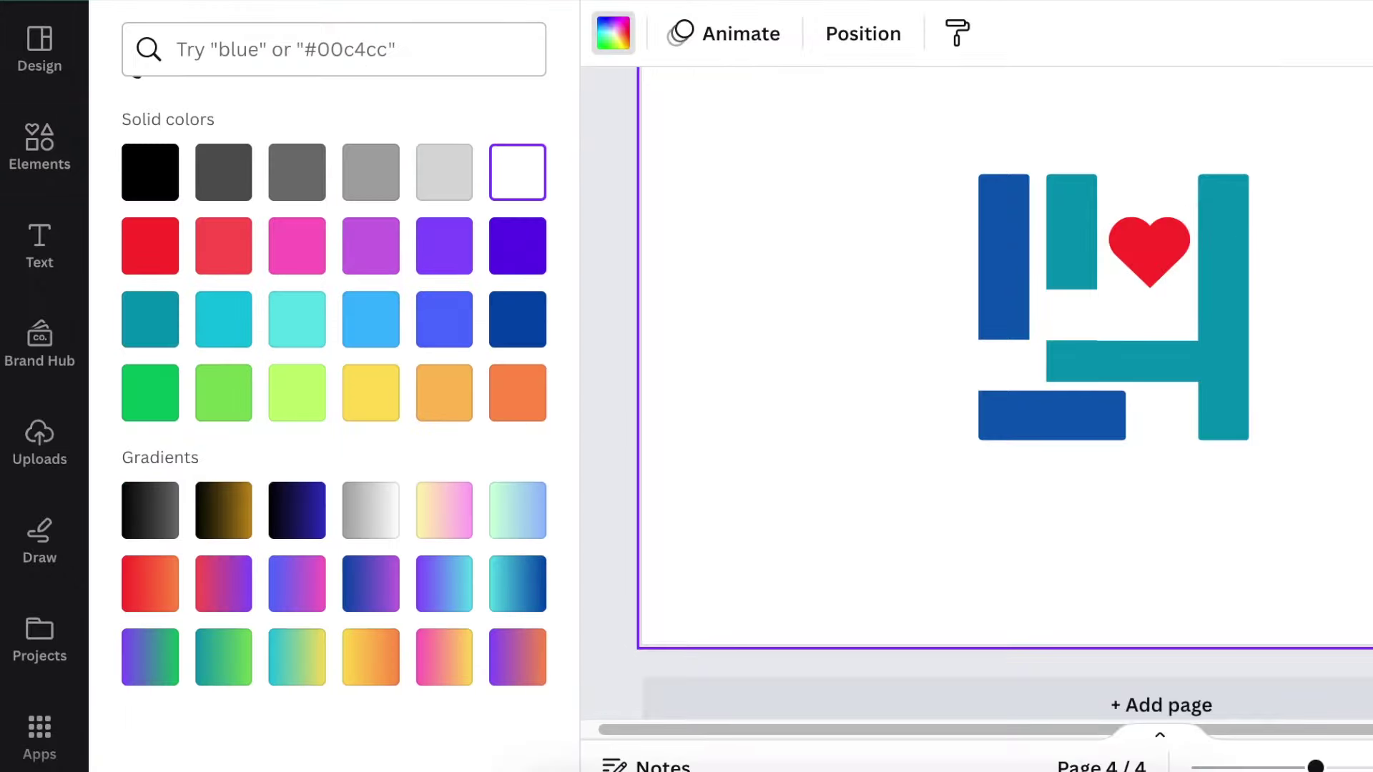
Add a paragraph text box below the logo and enlarge it.
key(t)
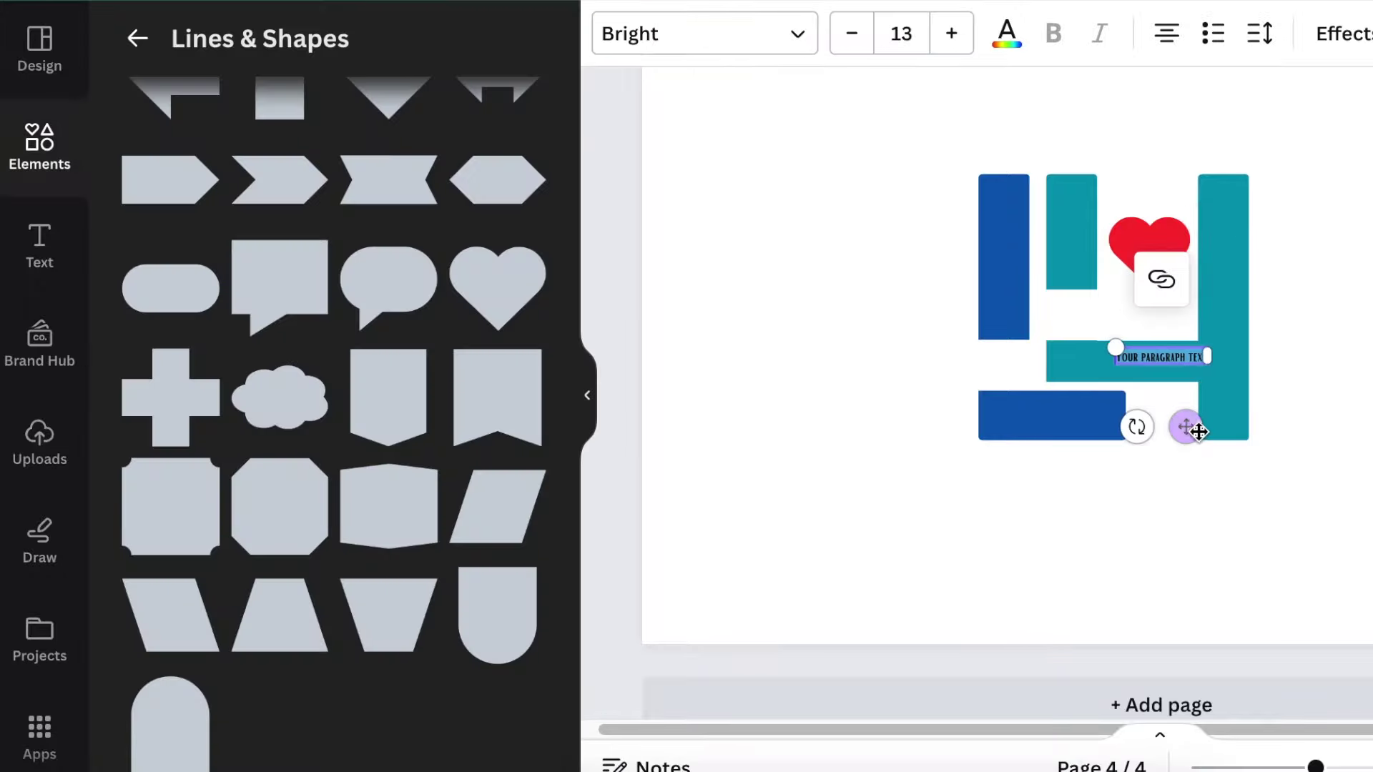
drag(1189, 426, 1172, 581)
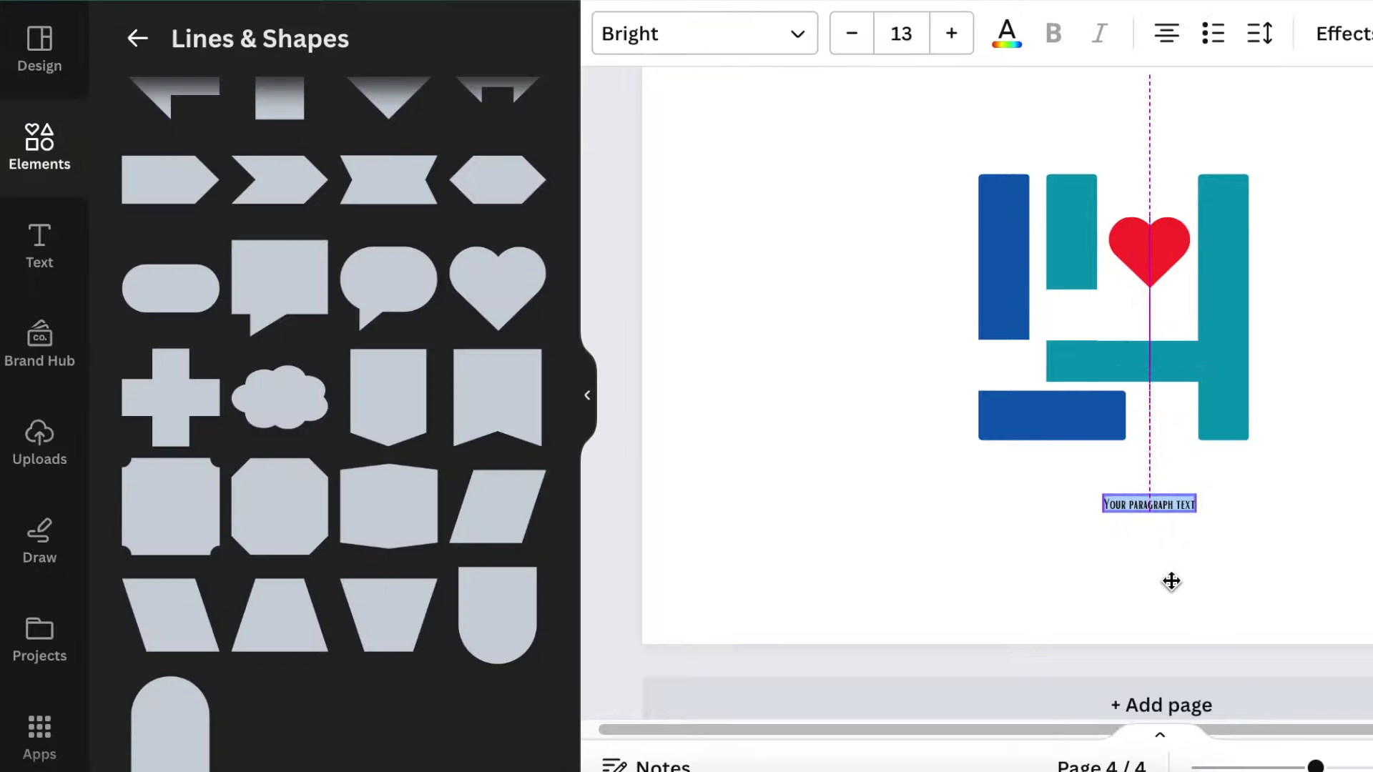
drag(1102, 495, 936, 451)
click(704, 34)
Apply the Hammersmith One font and change the text to LISA HEART.
text(HAMM)
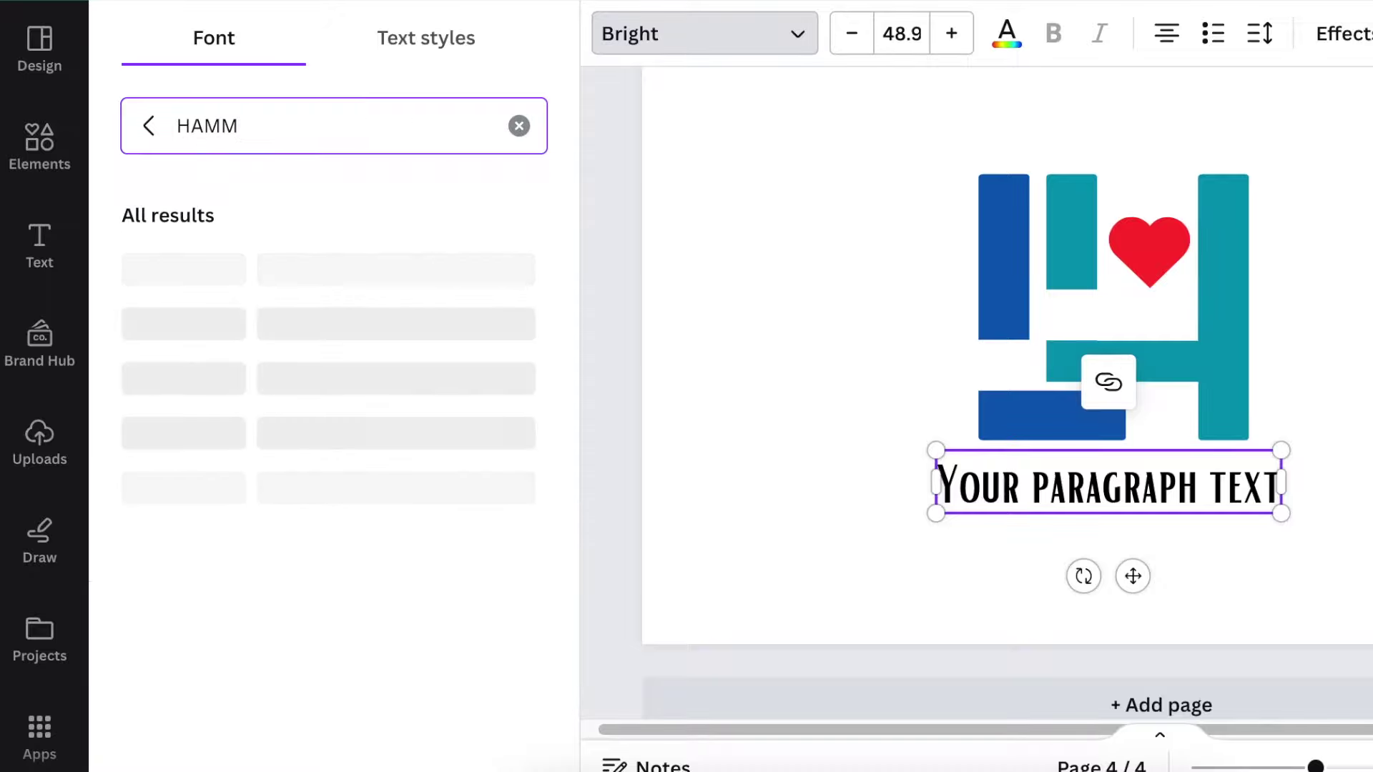
click(274, 272)
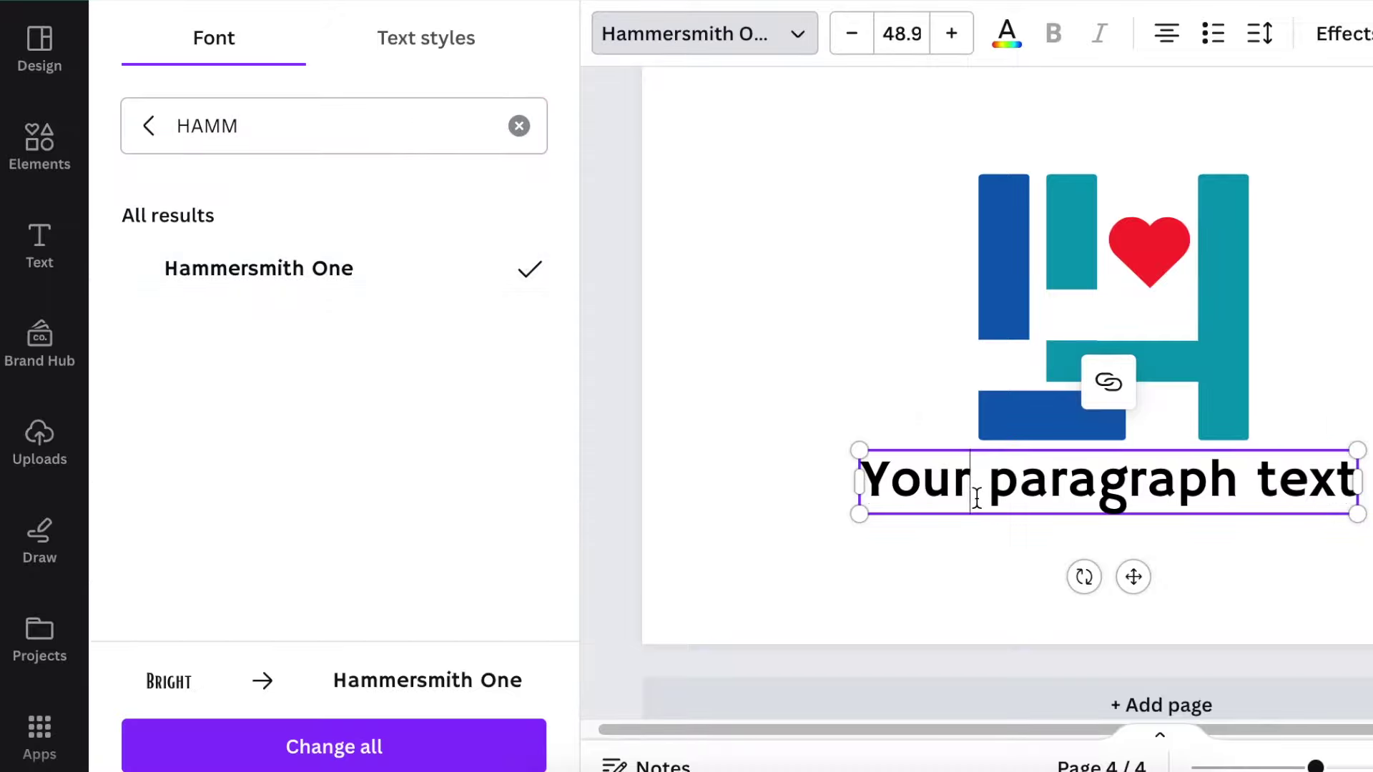
click(975, 496)
key(ctrl+a)
key(BackSpace)
text(LISA)
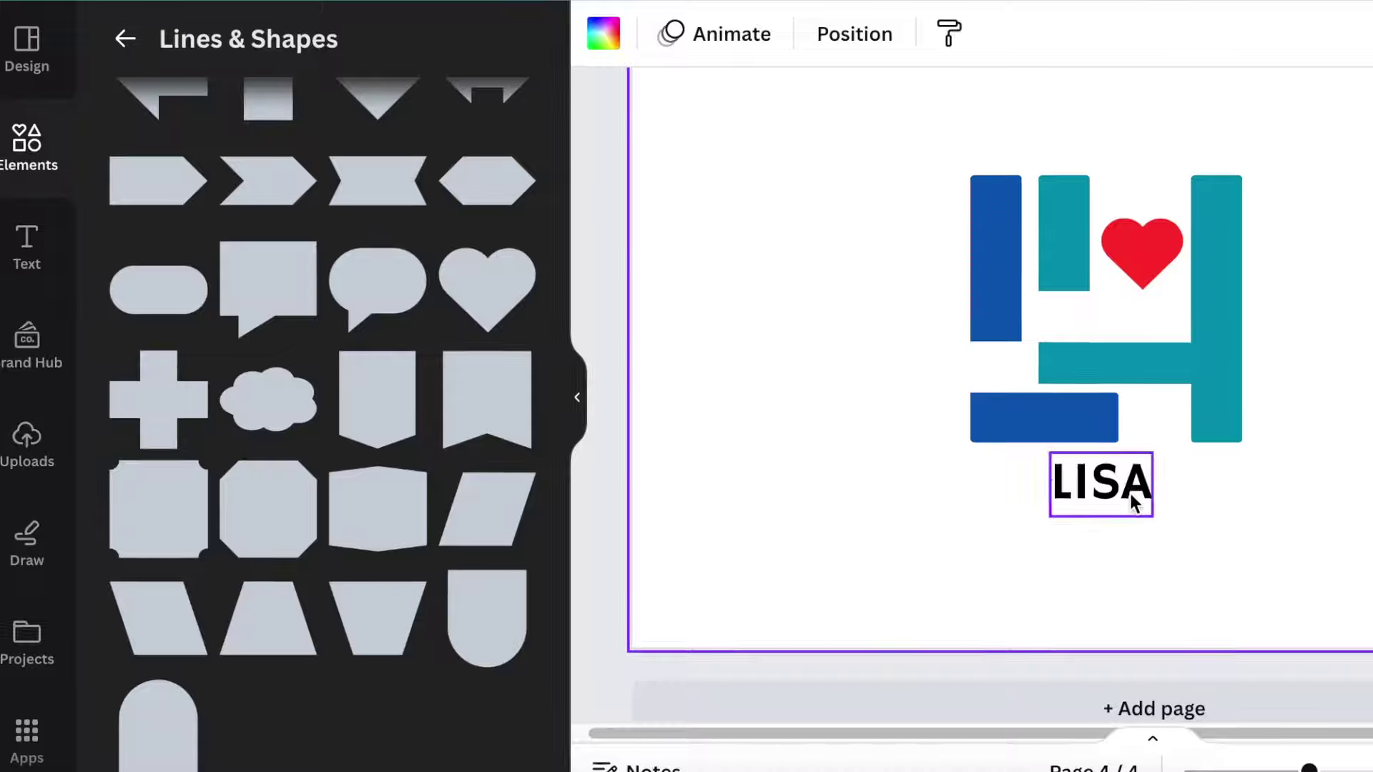
text( HEART)
Align LISA HEART under the logo, colour it blue, and place a copy below.
drag(1024, 478, 1153, 482)
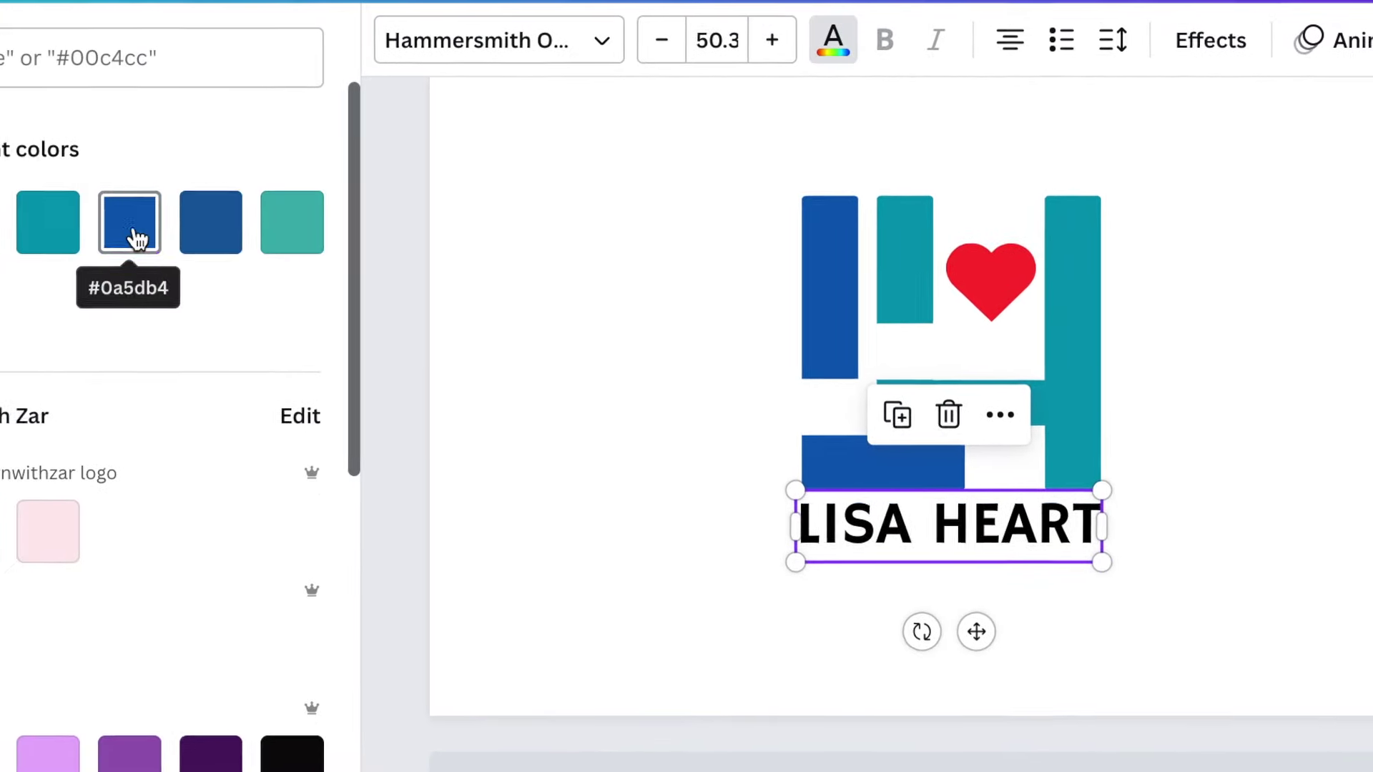
click(129, 230)
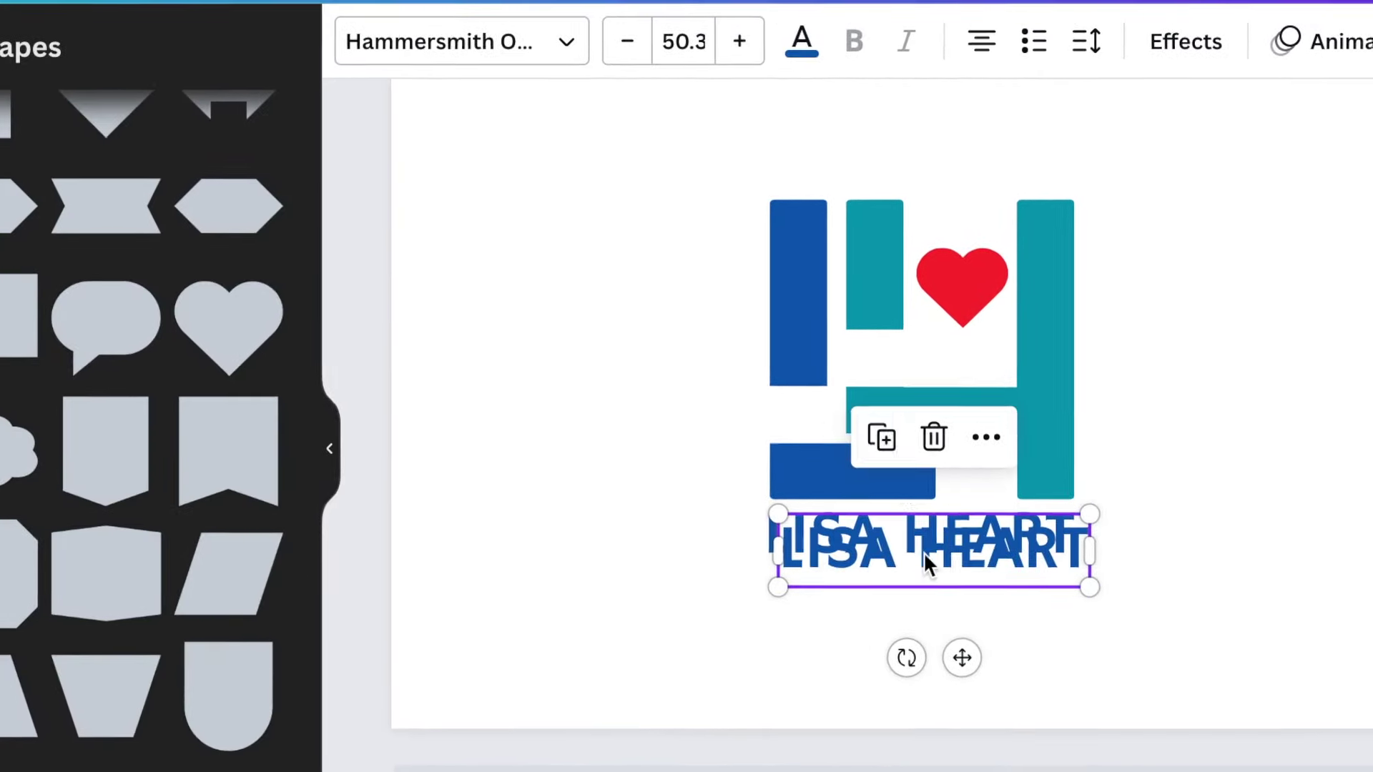
drag(924, 557, 923, 619)
Change the copy to virtual assistants, shrink it, and make it uppercase.
double_click(922, 615)
text(virtual assistants)
drag(1144, 572, 1011, 612)
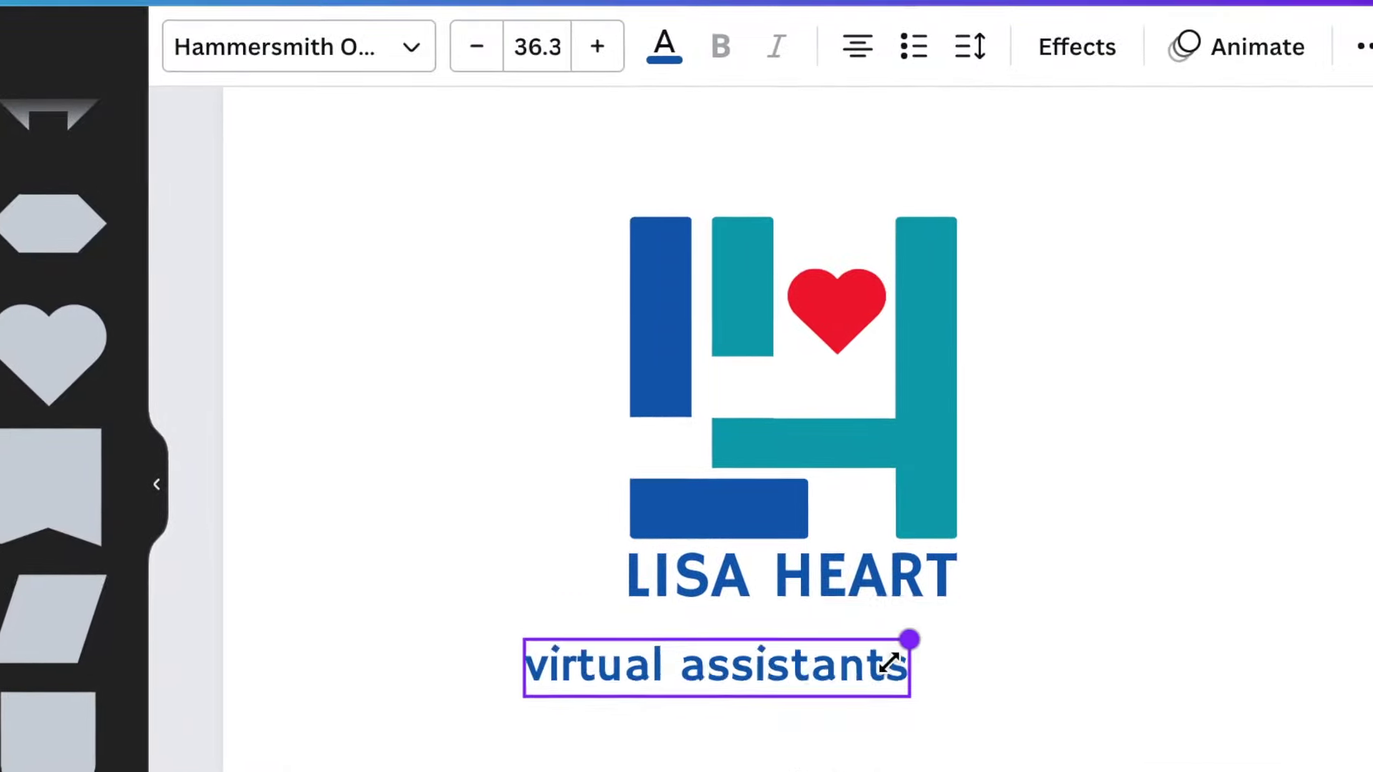
drag(889, 663, 857, 661)
double_click(553, 670)
key(ctrl+shift+k)
Rotate VIRTUAL ASSISTANTS to run vertically and group all the logo elements.
drag(685, 722, 723, 674)
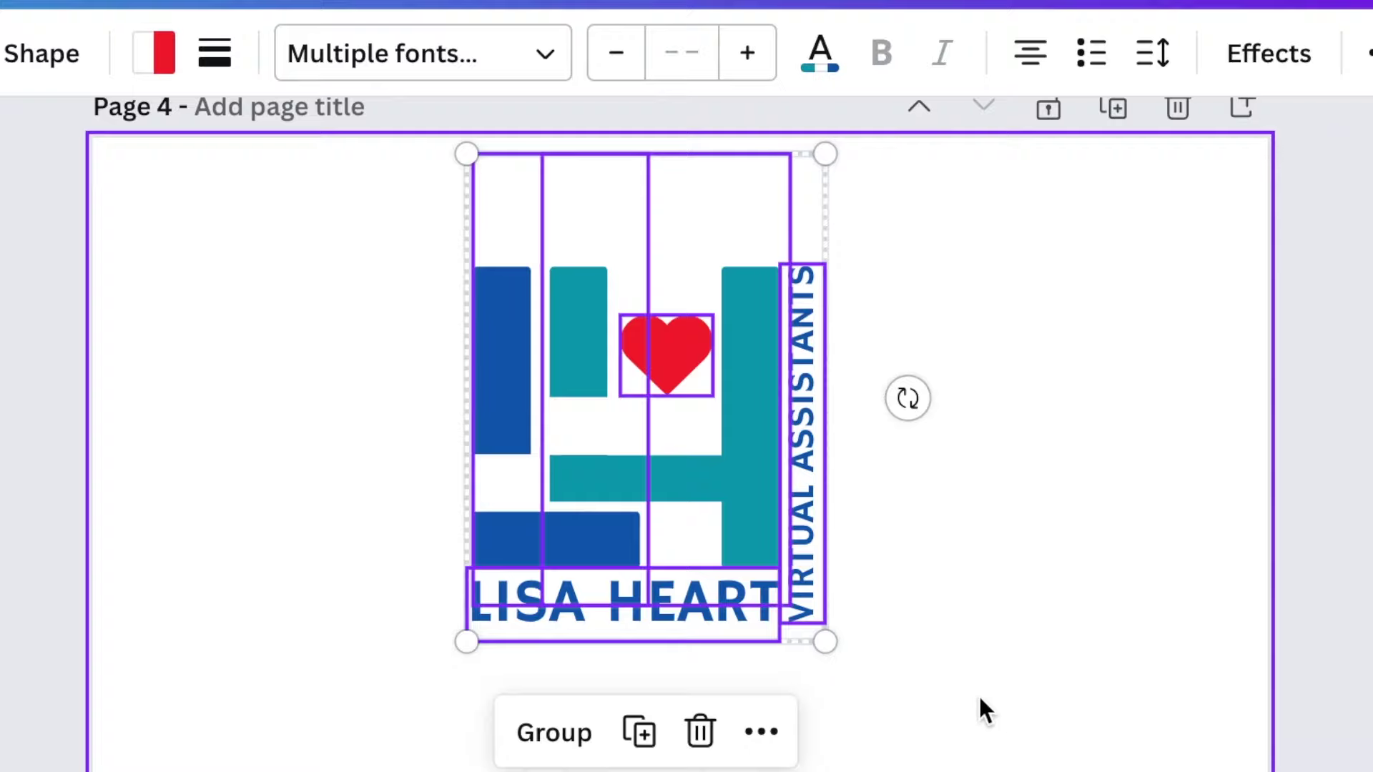
click(565, 750)
click(1036, 686)
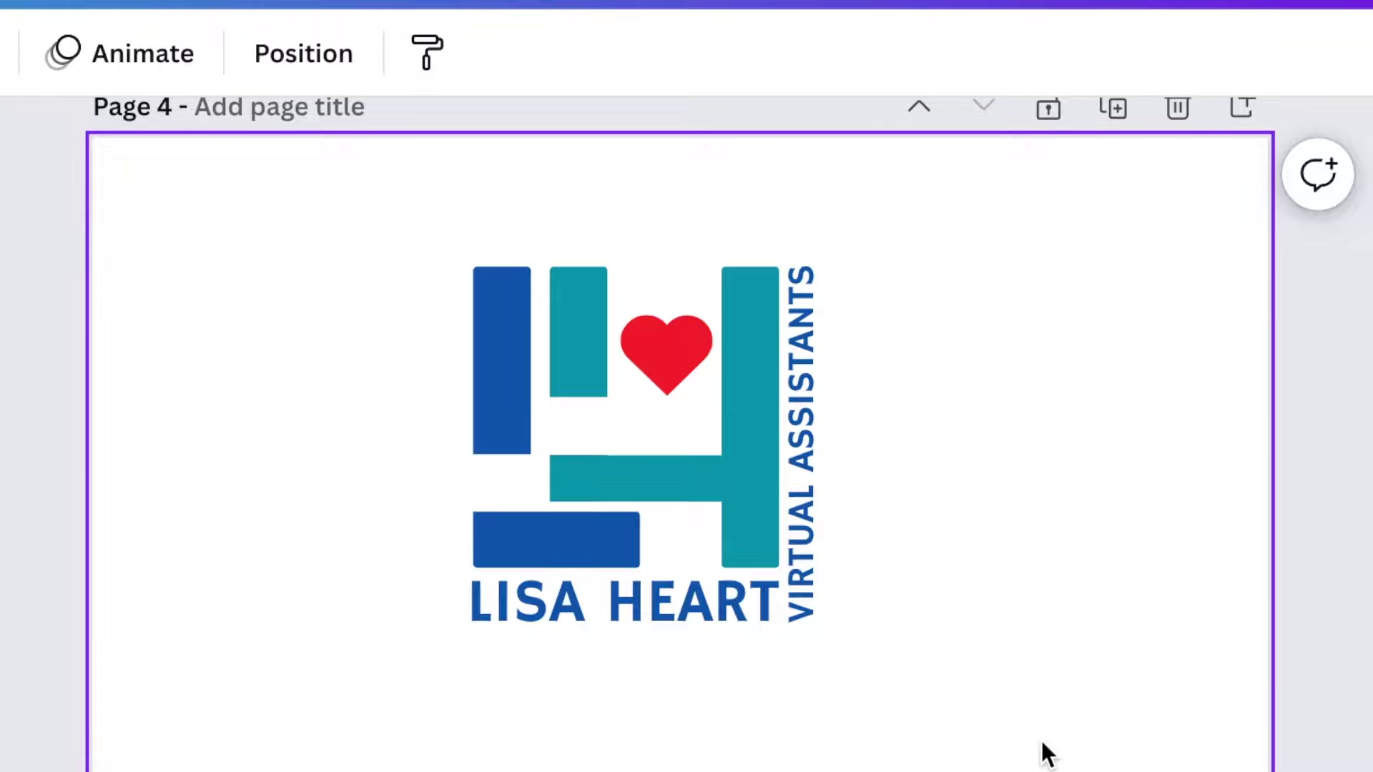
Download the four logo pages as PNG files, choosing them under Select pages.
scroll(1041, 740, up, 1)
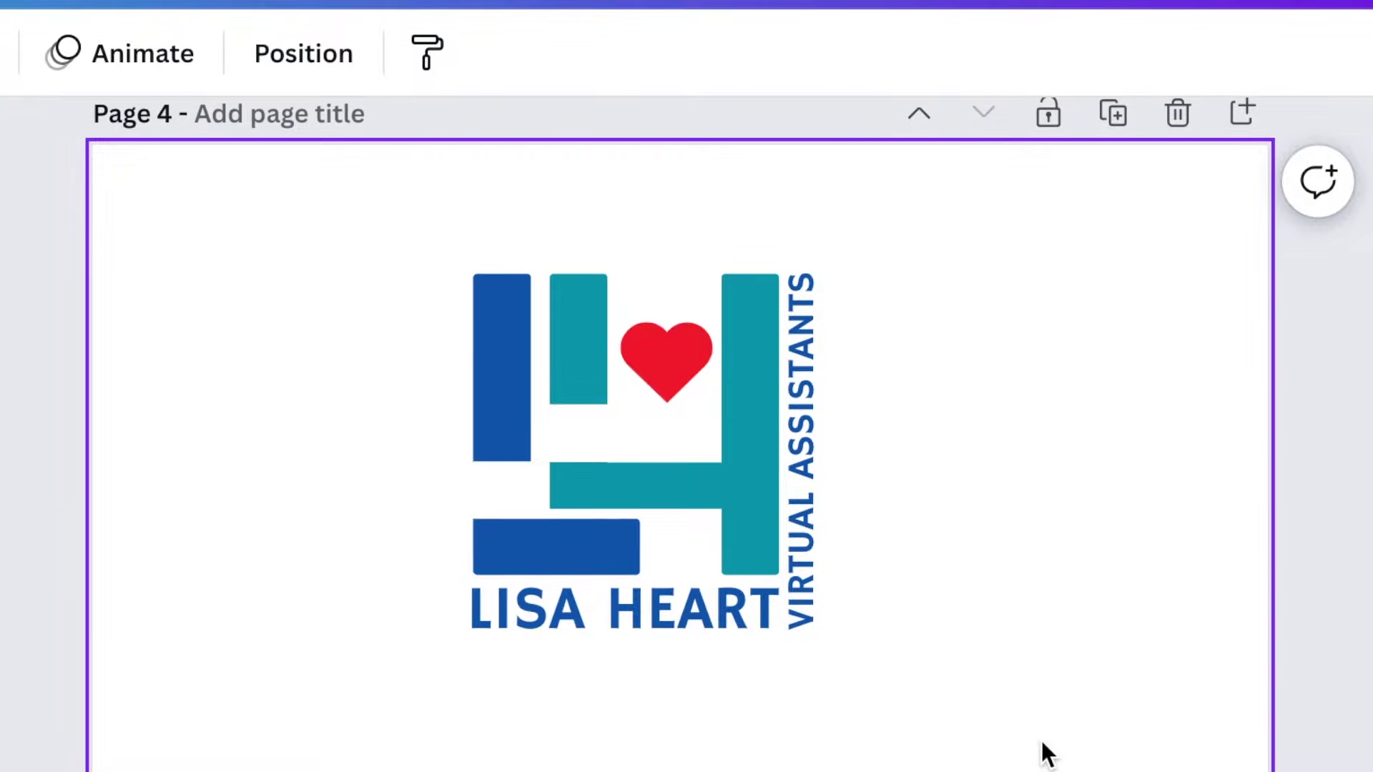
scroll(1041, 741, up, 5)
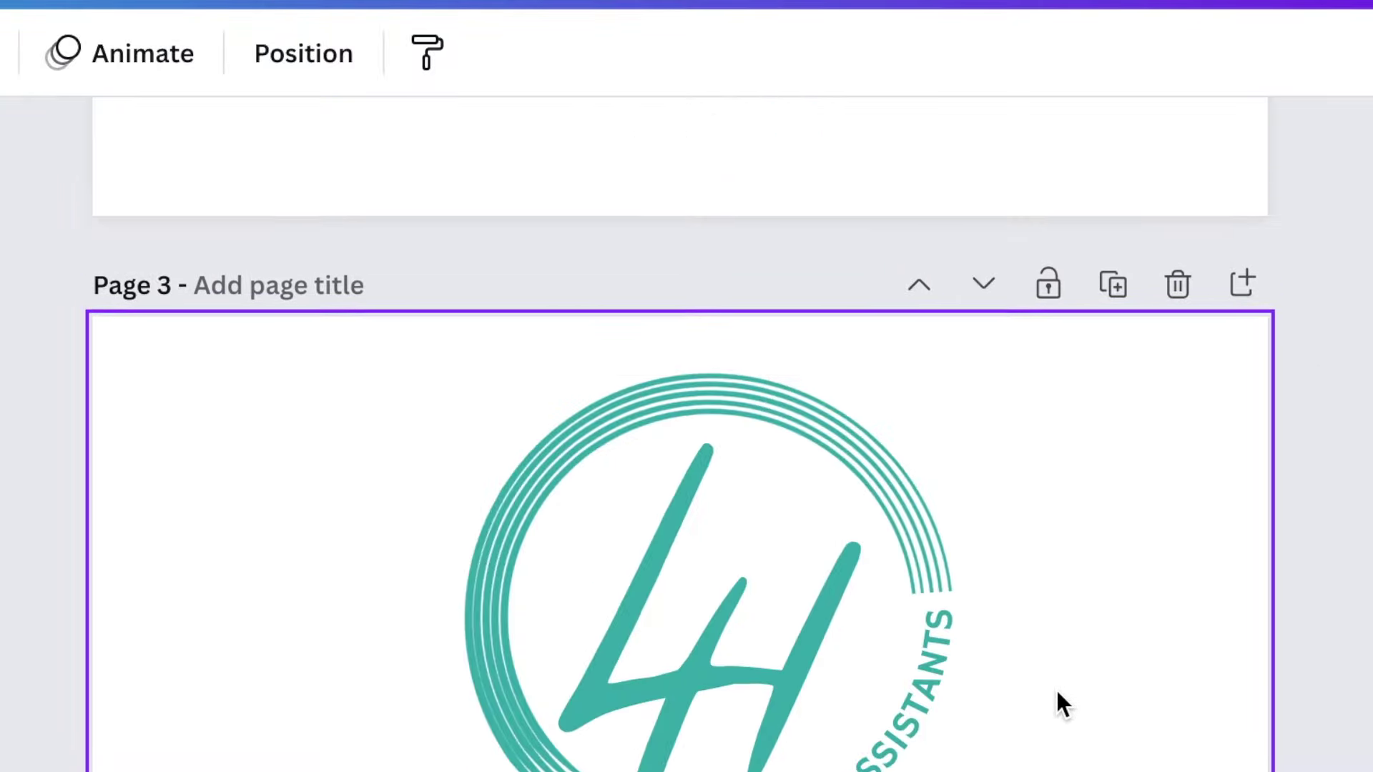
scroll(1055, 688, up, 15)
scroll(1030, 675, down, 1)
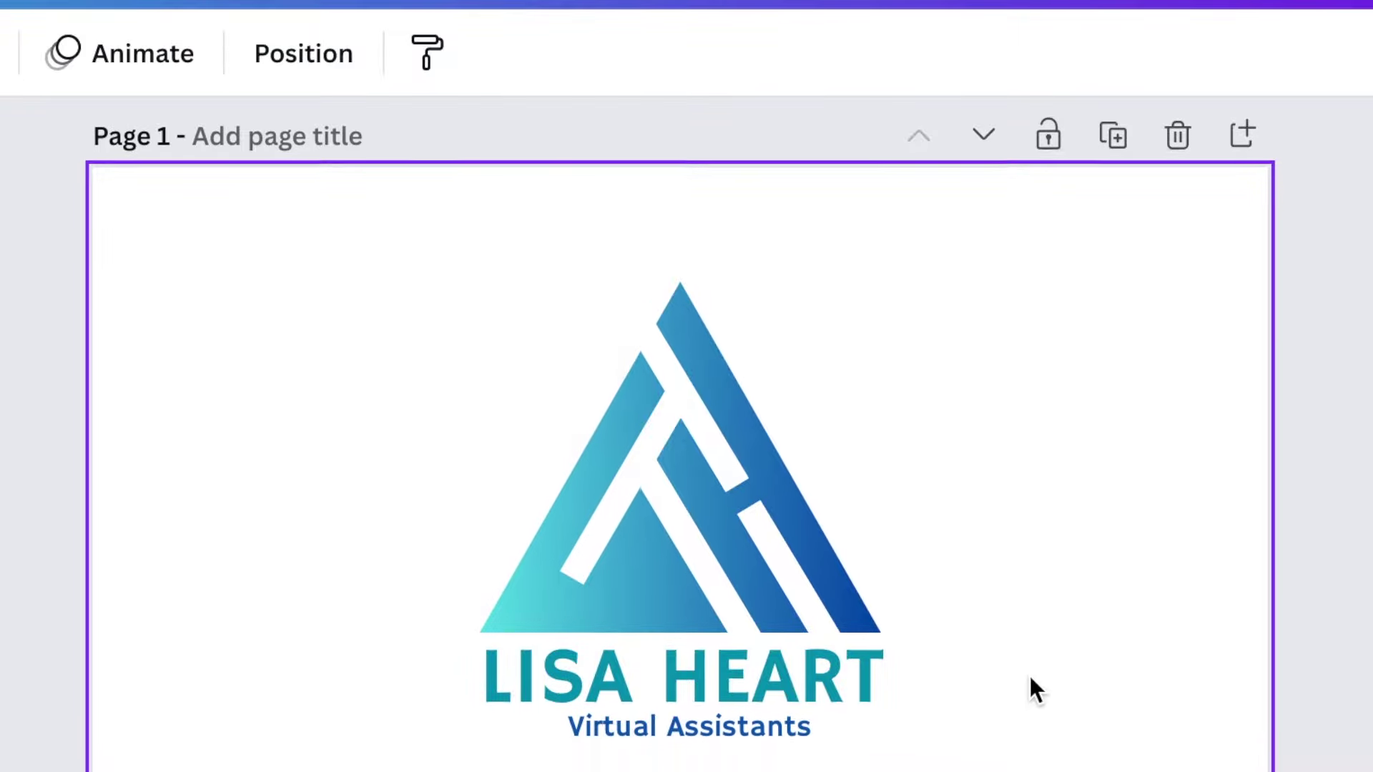
scroll(1029, 676, down, 15)
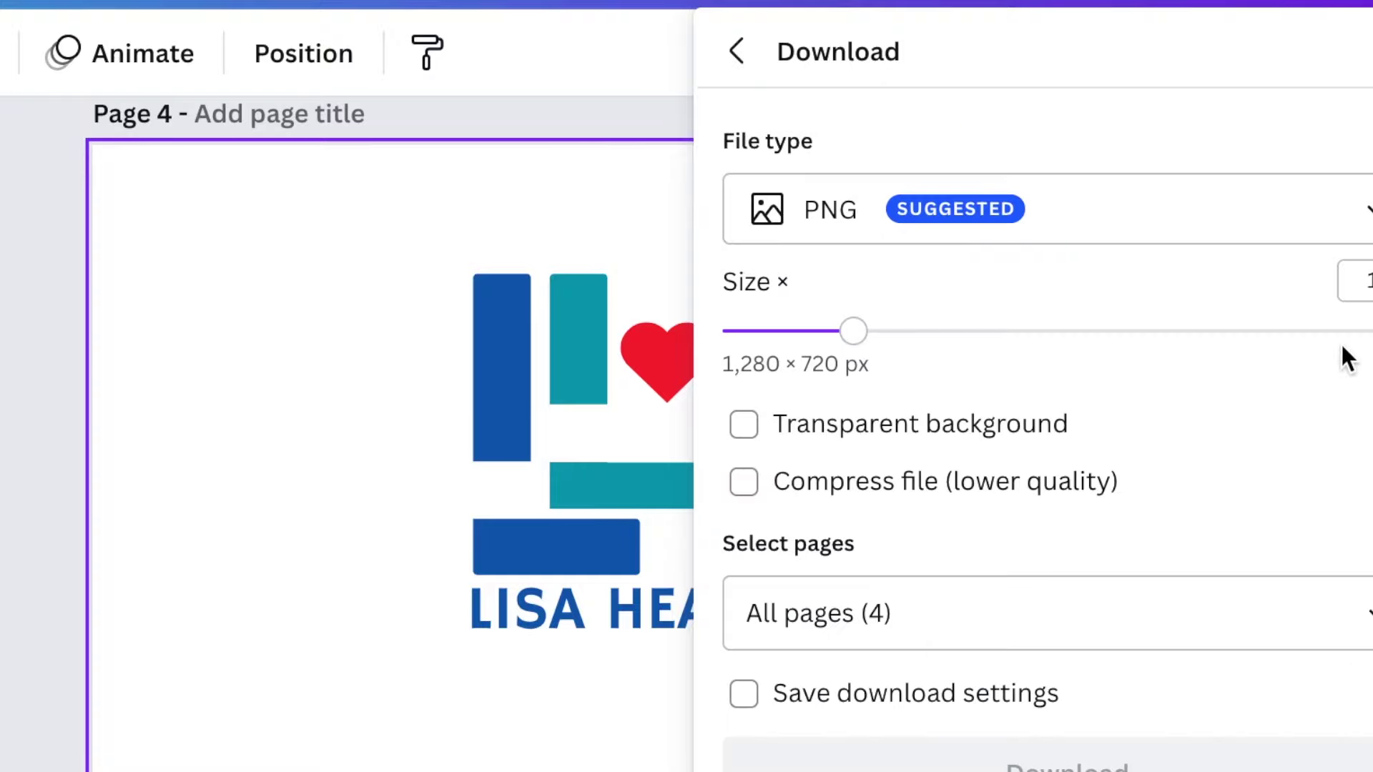
click(1350, 613)
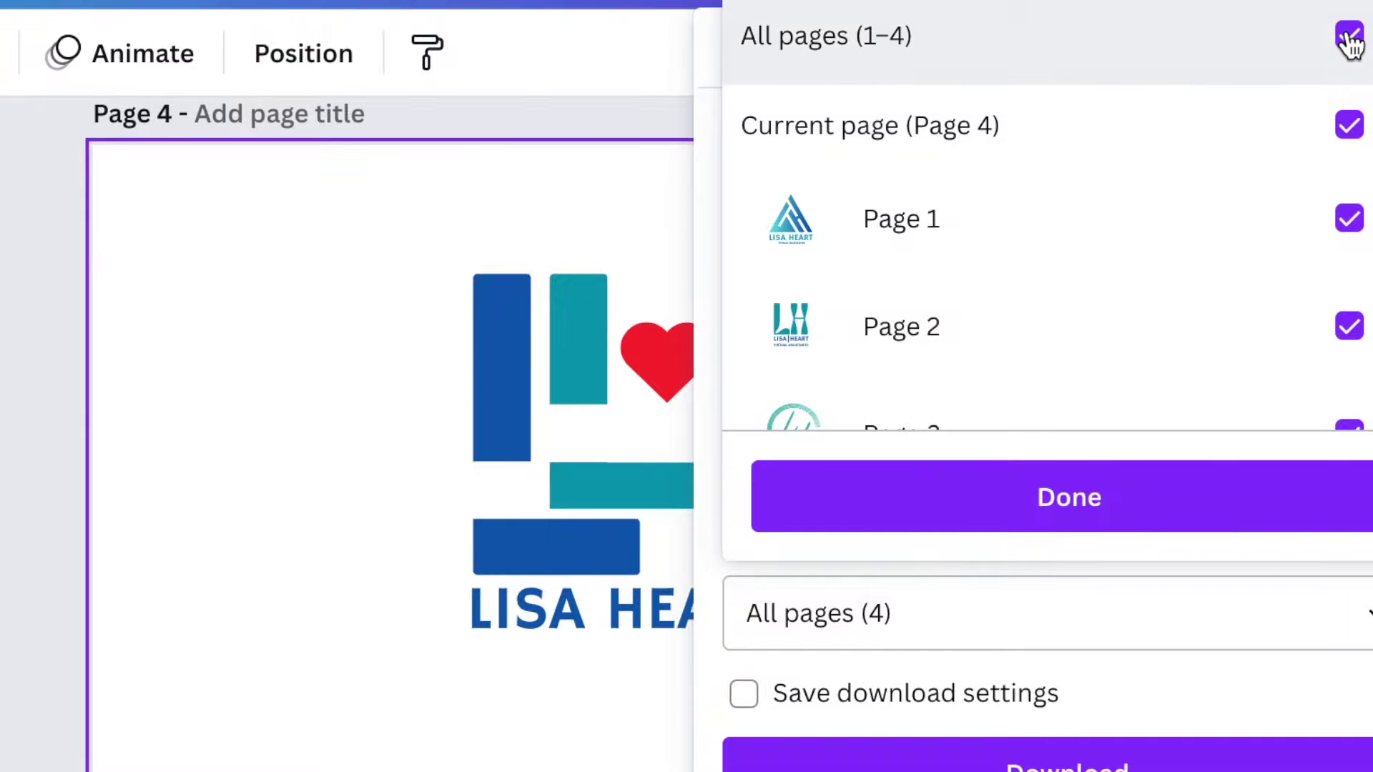
click(1350, 36)
click(1350, 219)
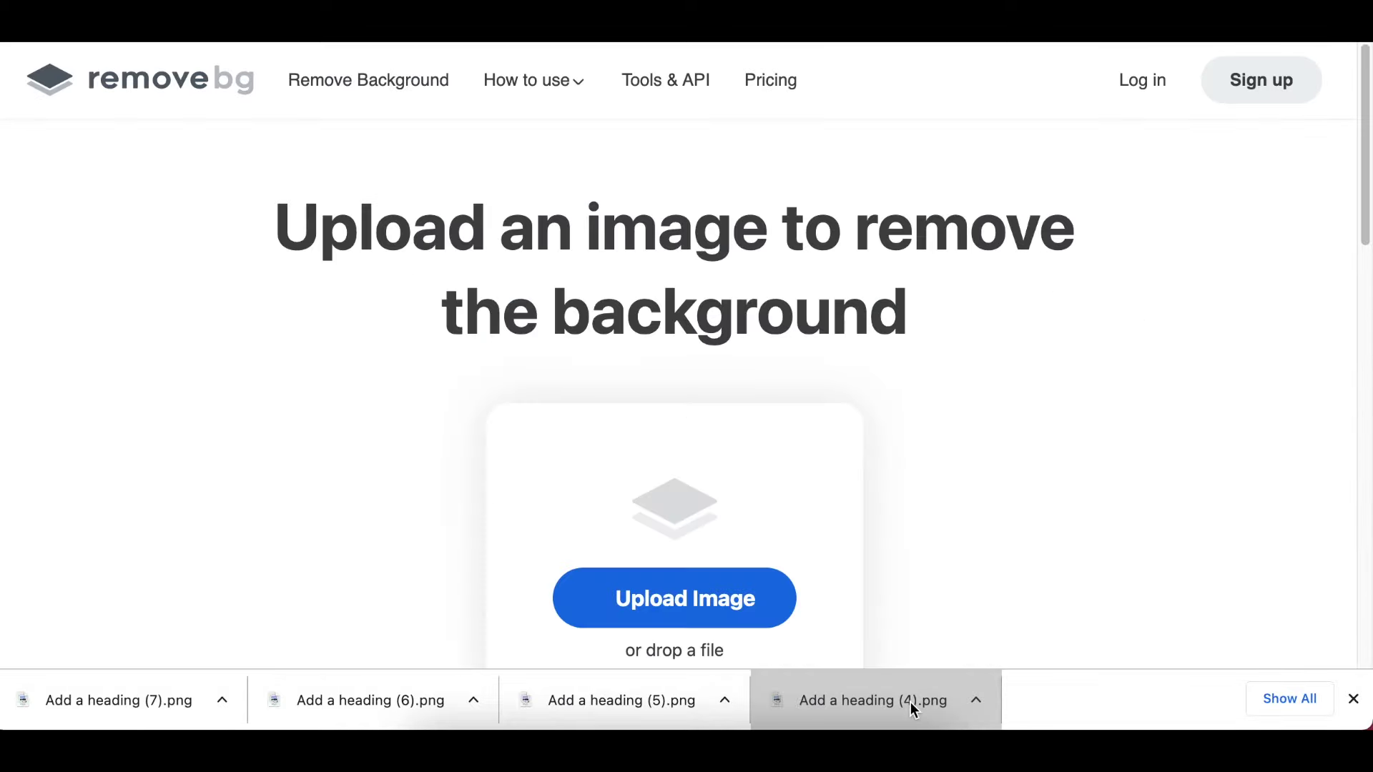
Upload the triangle LISA HEART logo PNG to remove.bg and download the transparent result.
drag(911, 702, 720, 354)
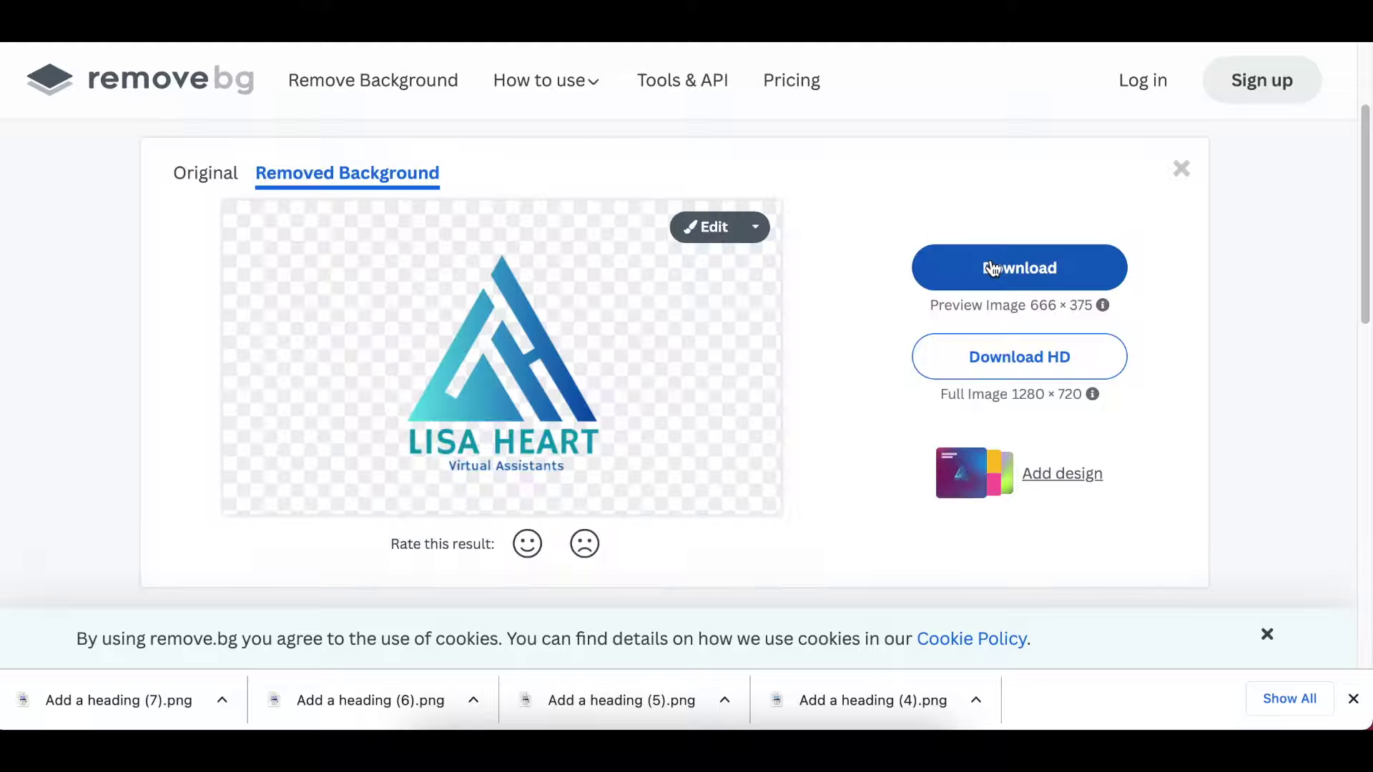
click(1001, 265)
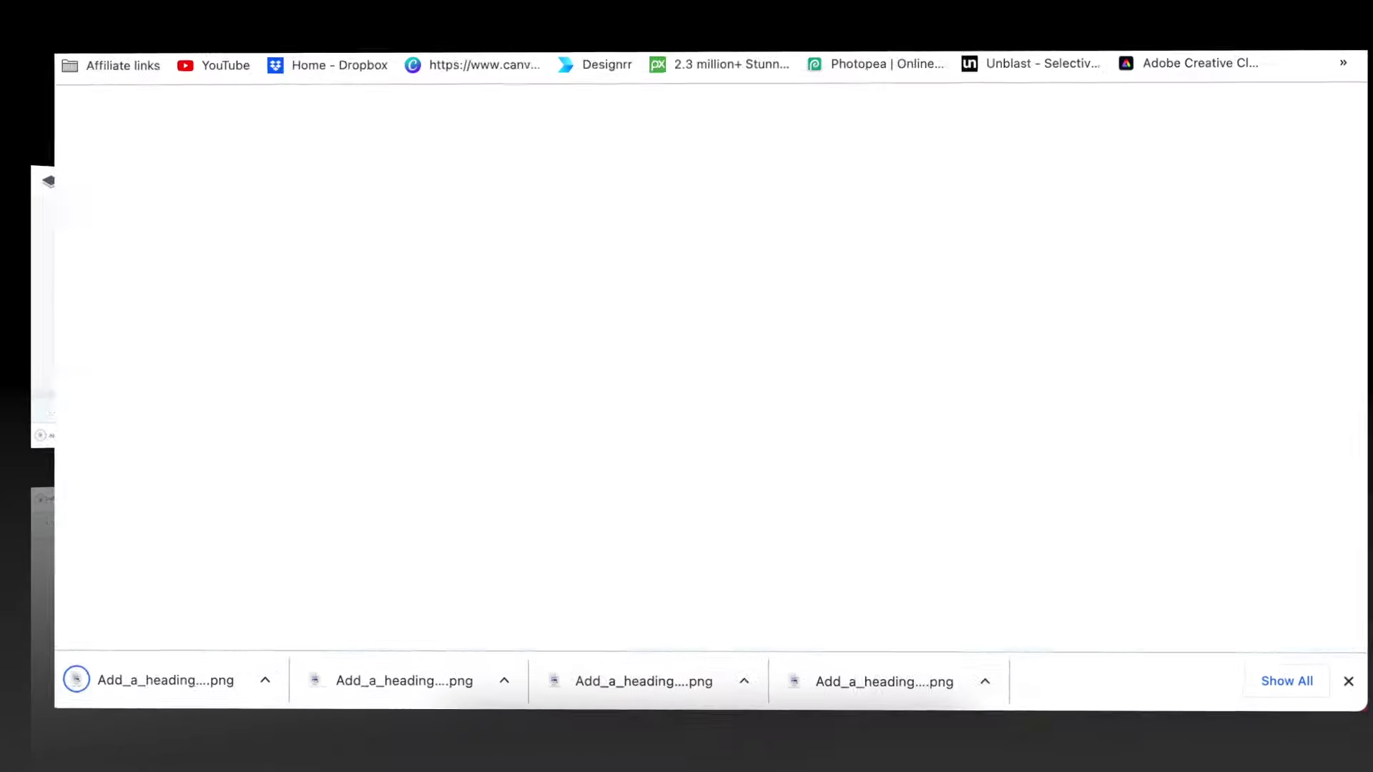
Go to the Photopea website by entering 'PHO' in Chrome's address bar.
text(PHO)
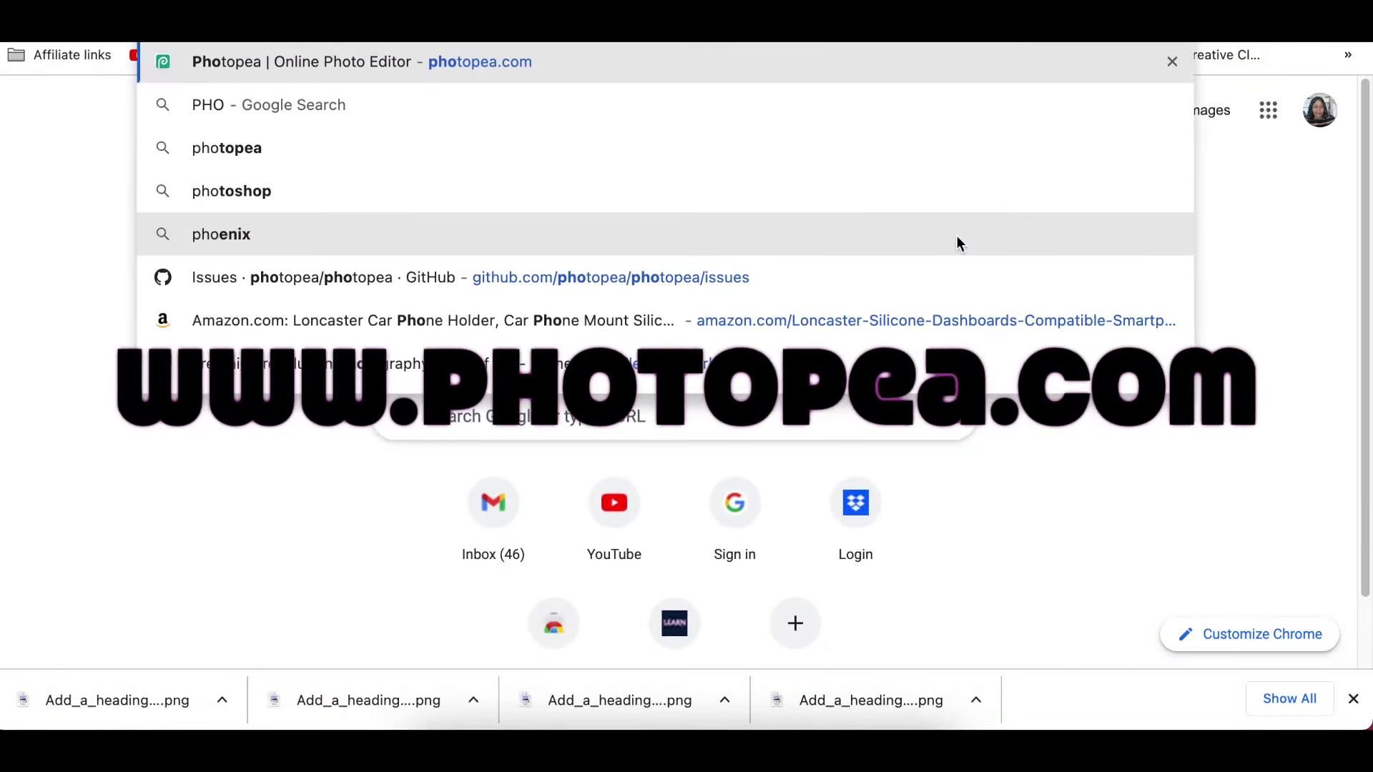
key(Escape)
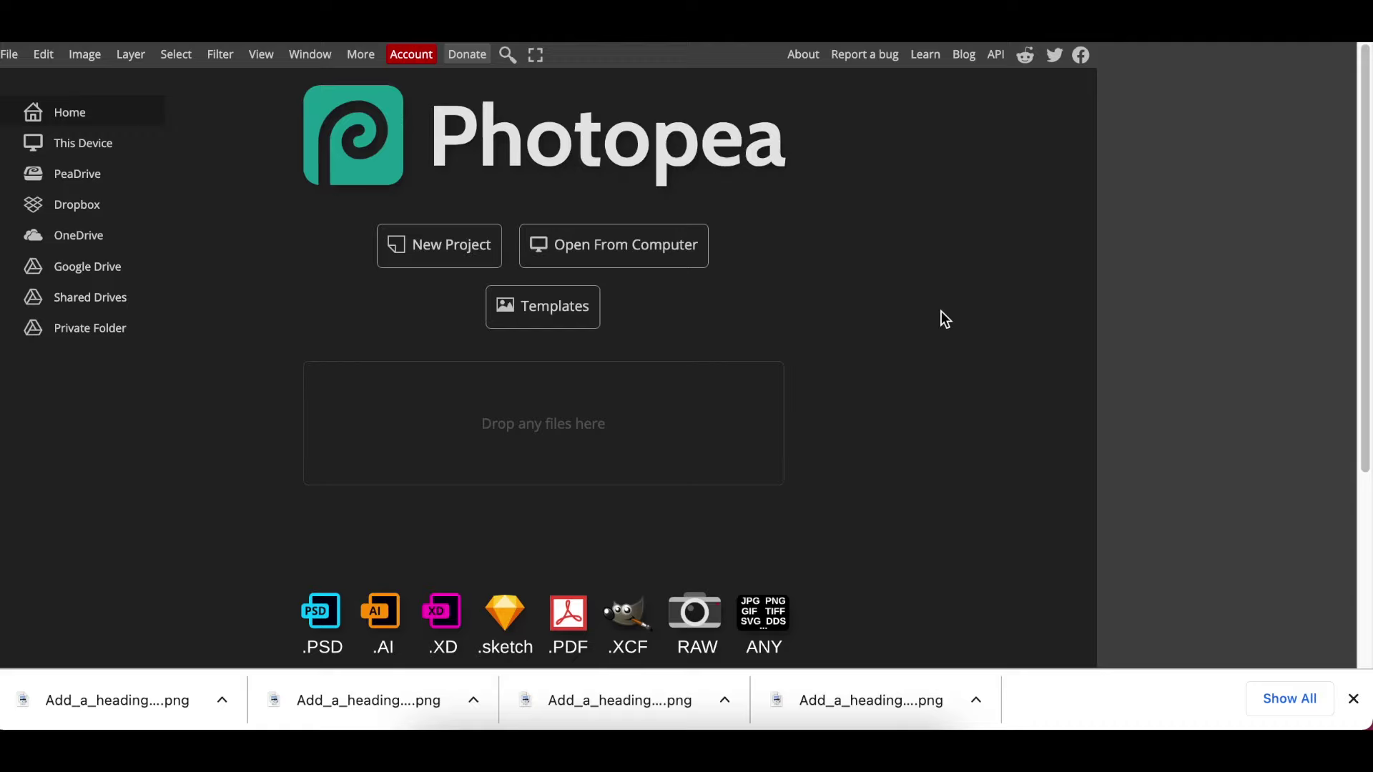
Open the Black Wall 3D Logo Mockup from Photopea's Templates library.
click(584, 318)
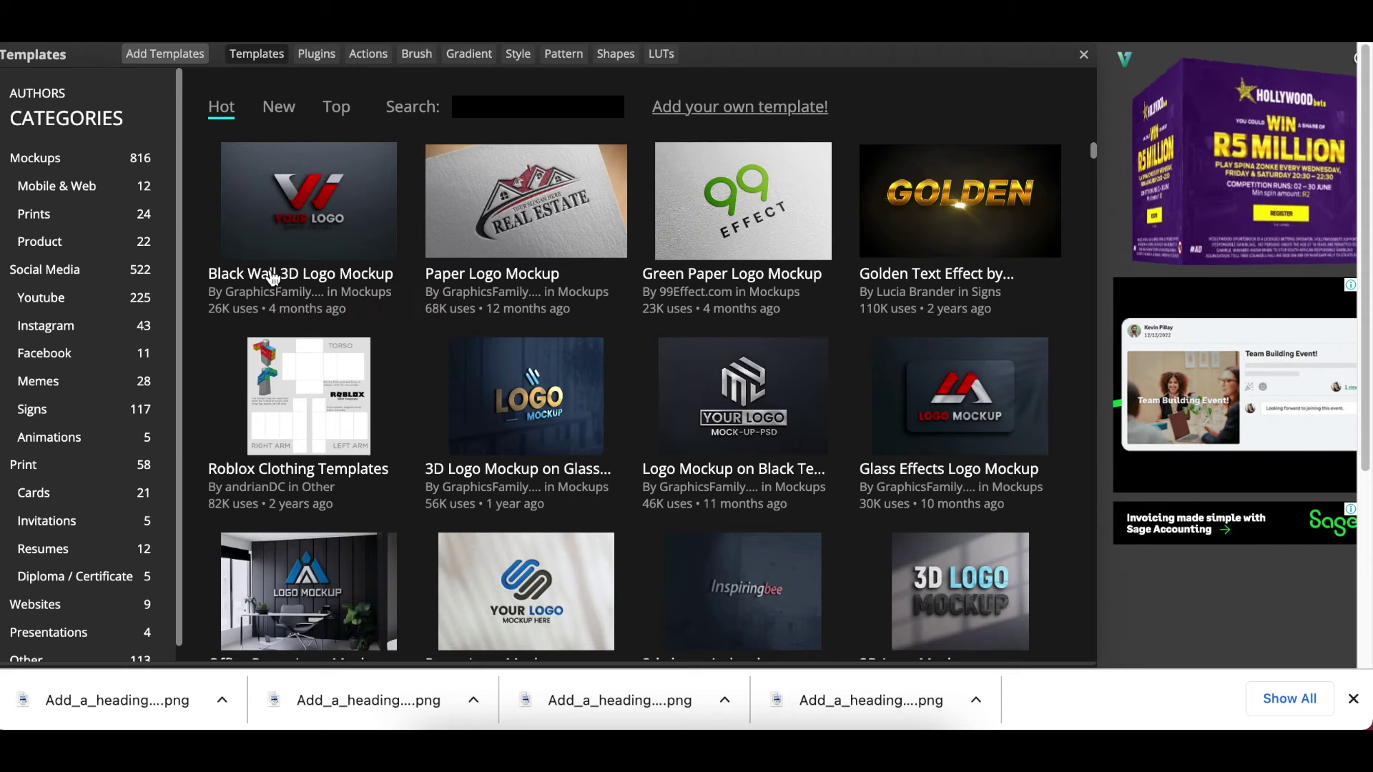
click(272, 276)
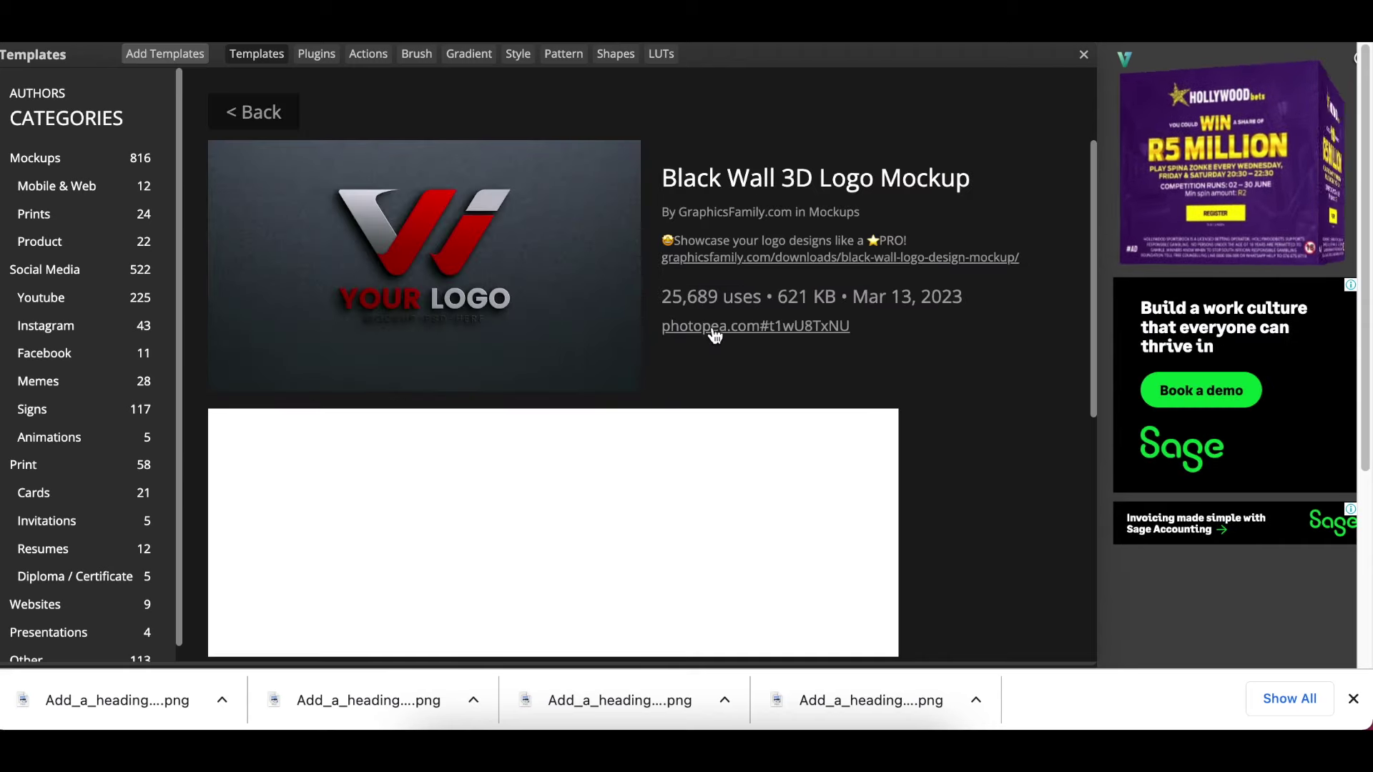
click(713, 328)
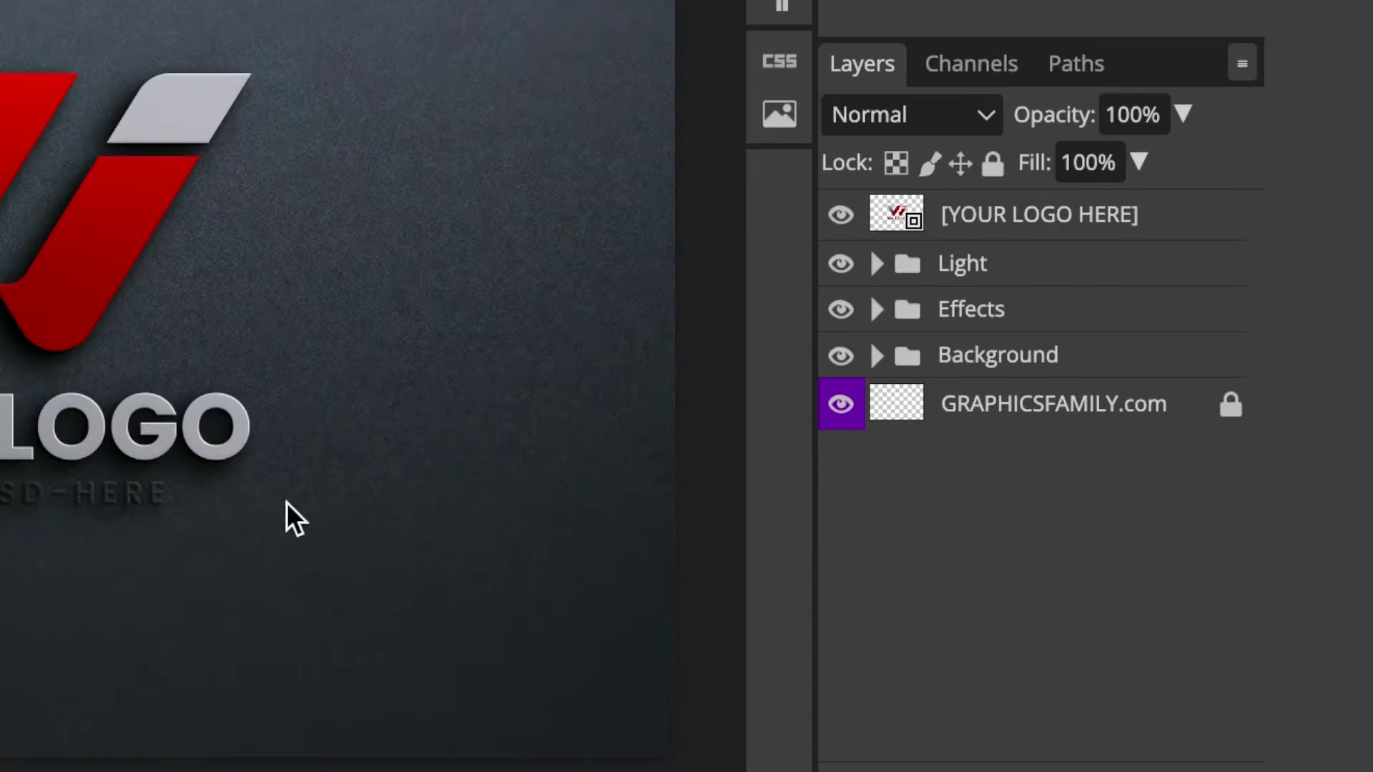
In the [YOUR LOGO HERE] smart object, hide the red sample and place the enlarged LISA HEART triangle PNG, then save.
double_click(896, 218)
click(845, 223)
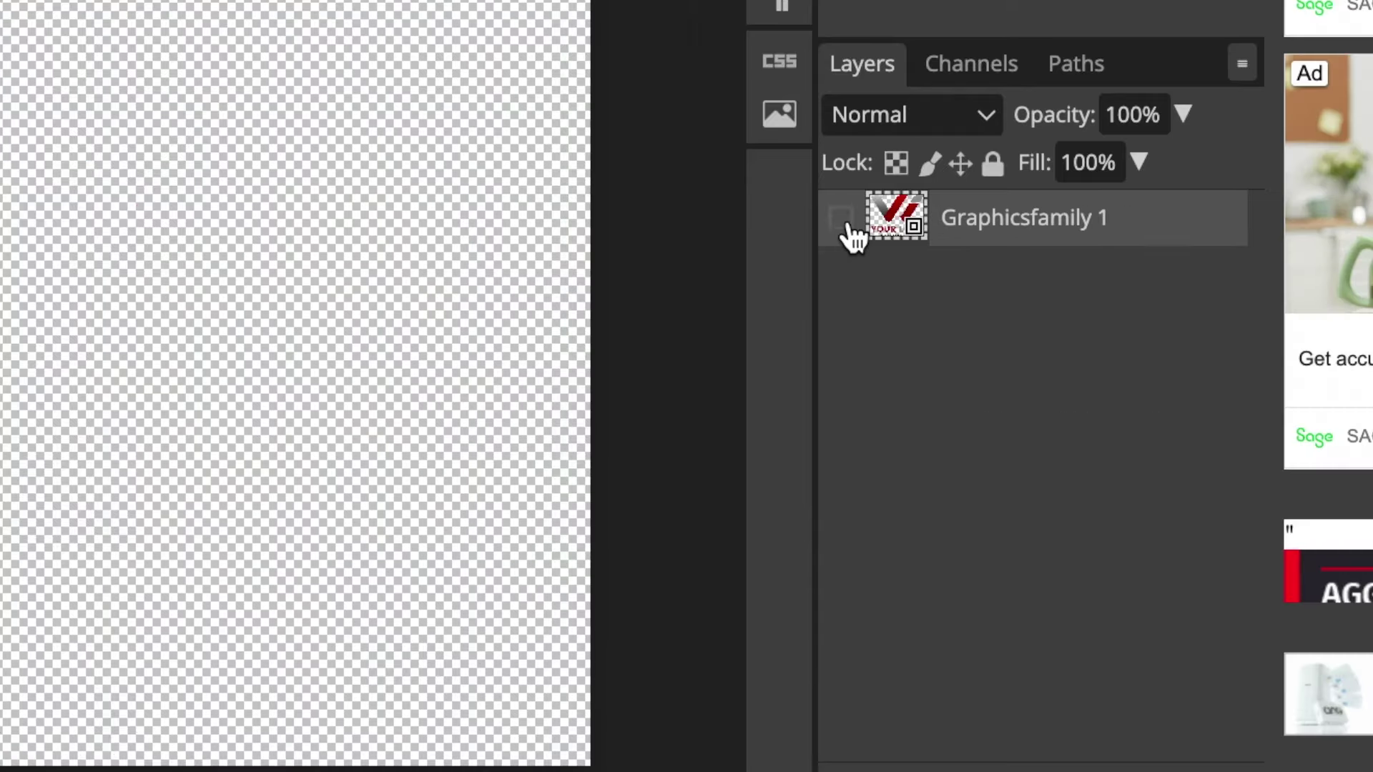
drag(134, 754, 607, 316)
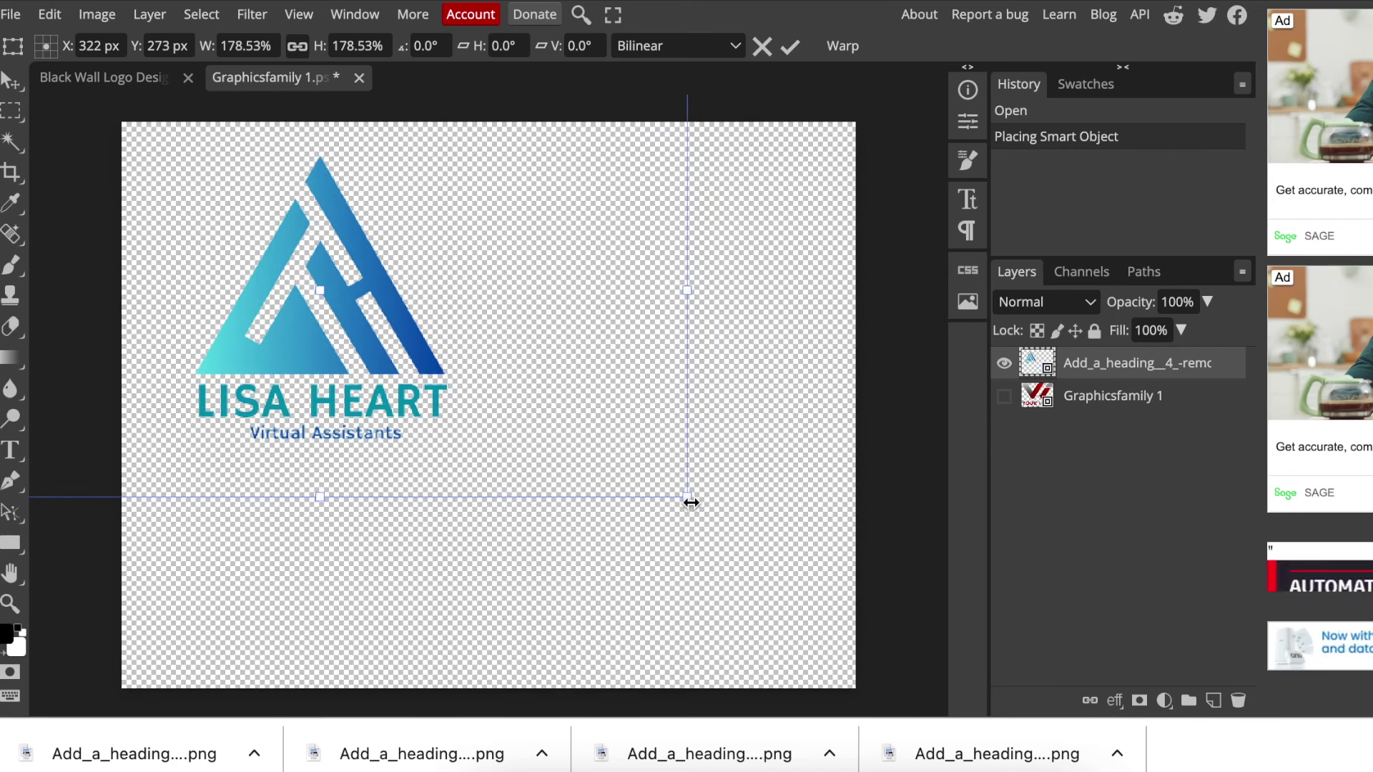
drag(691, 503, 1280, 771)
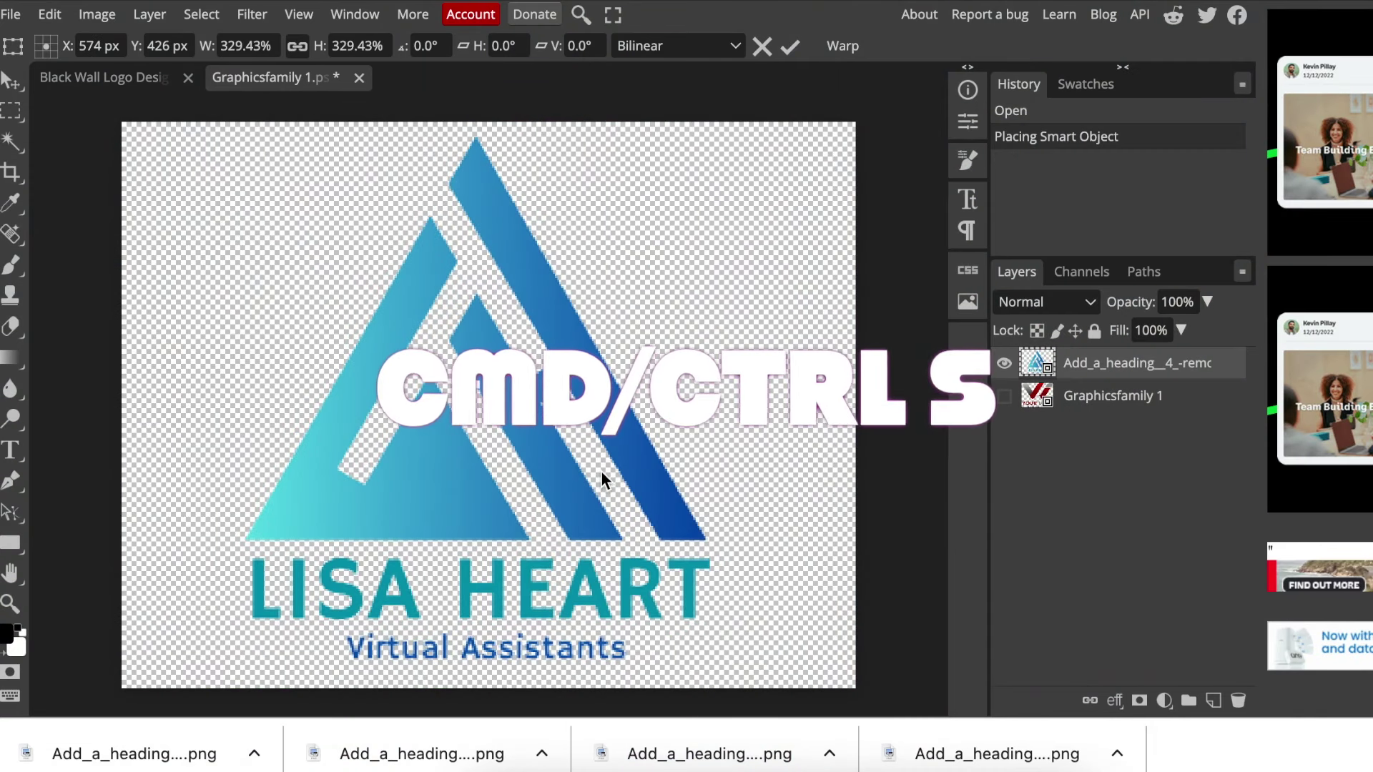
key(ctrl+s)
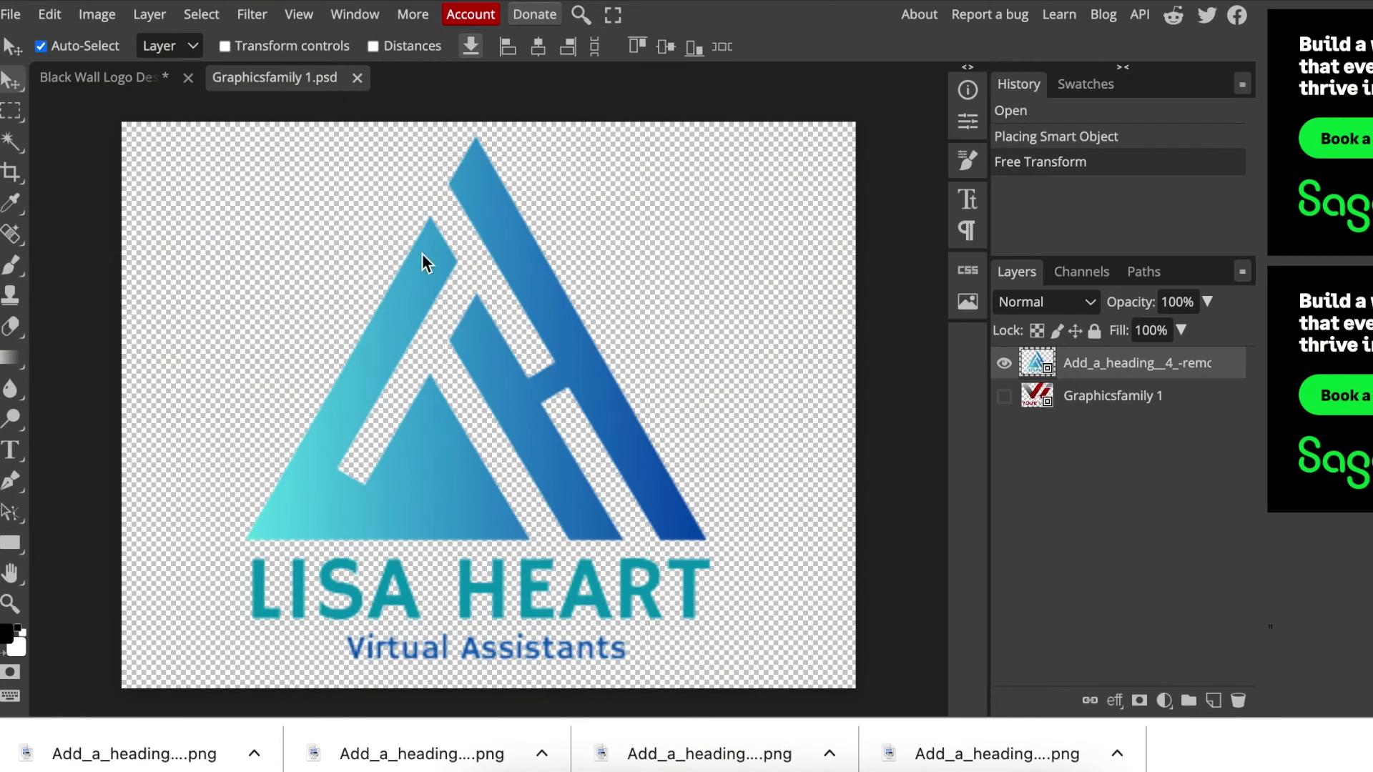
click(113, 80)
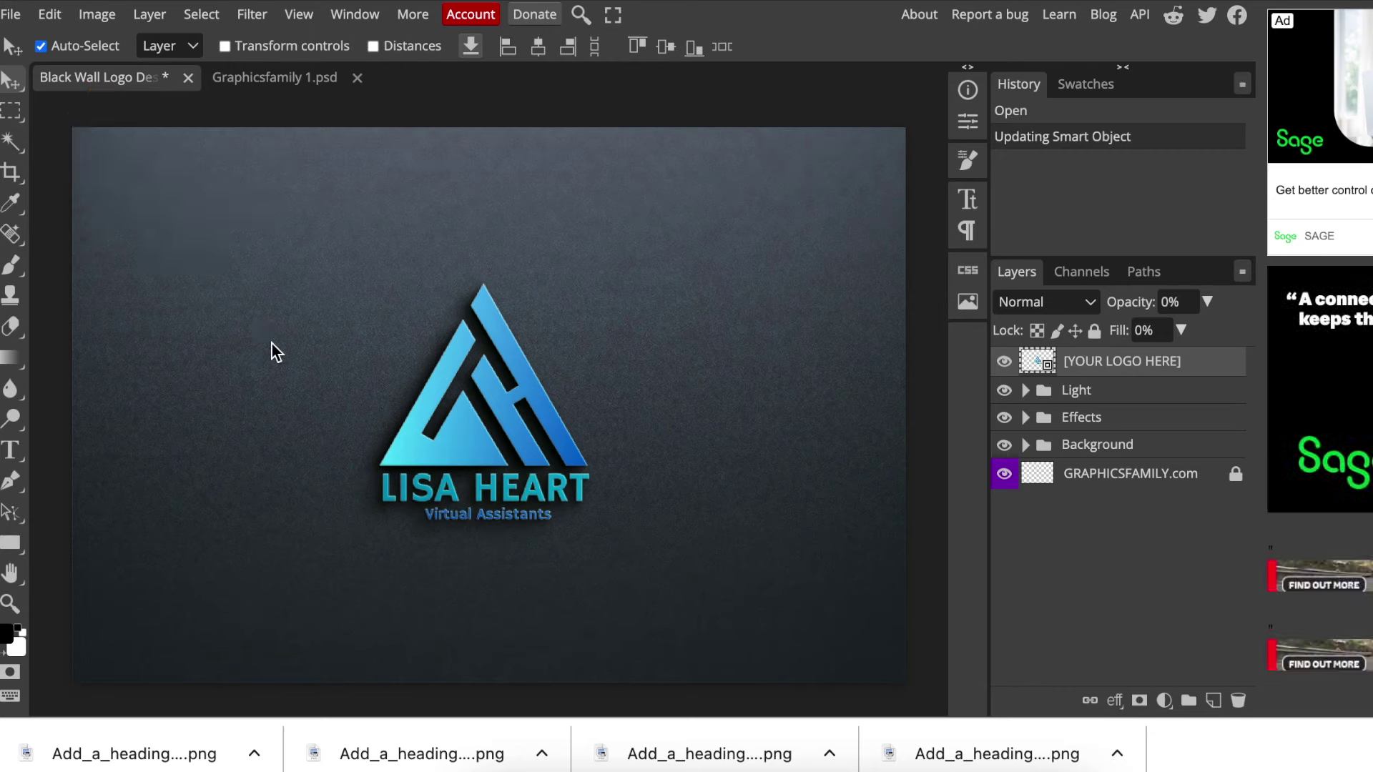
Export the Black Wall mockup with the LISA HEART logo as a 1350×900 PNG.
click(8, 17)
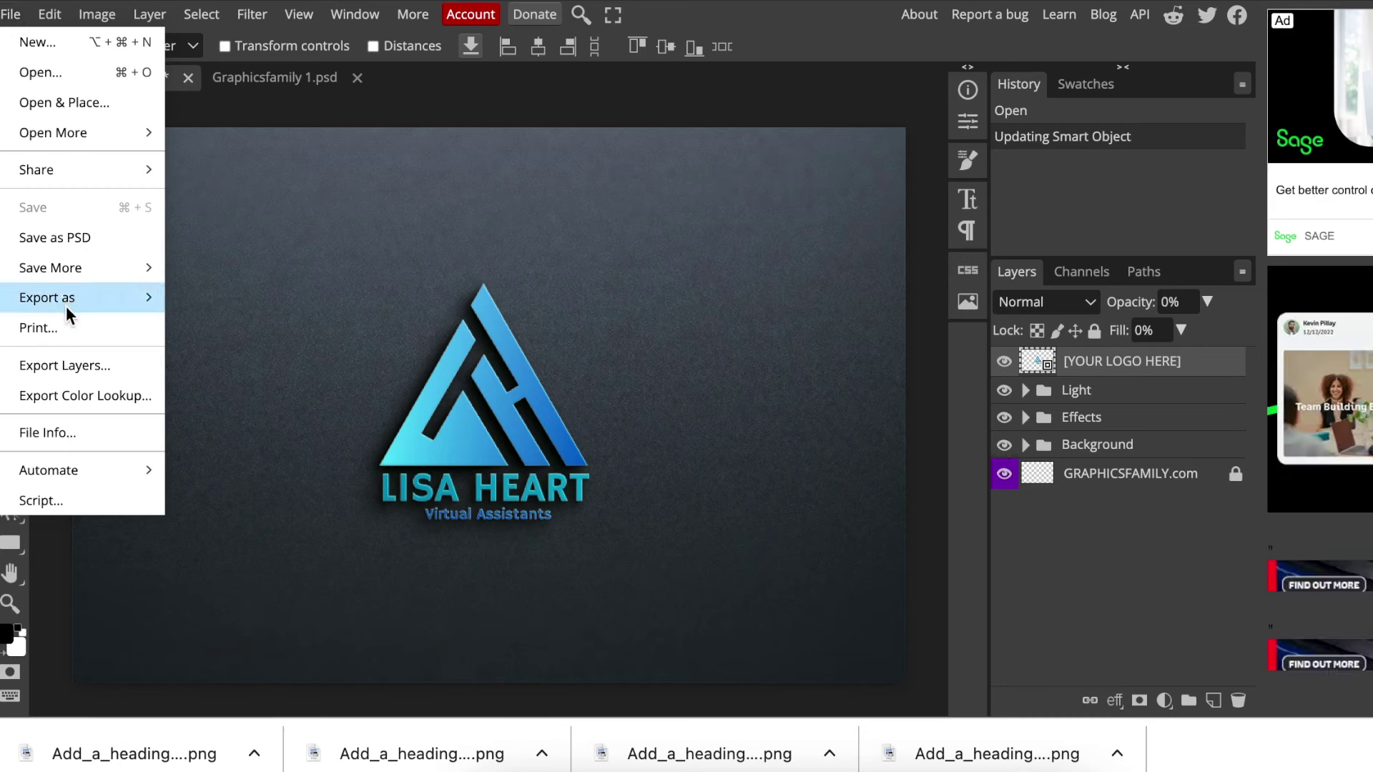
mouse_move(66, 306)
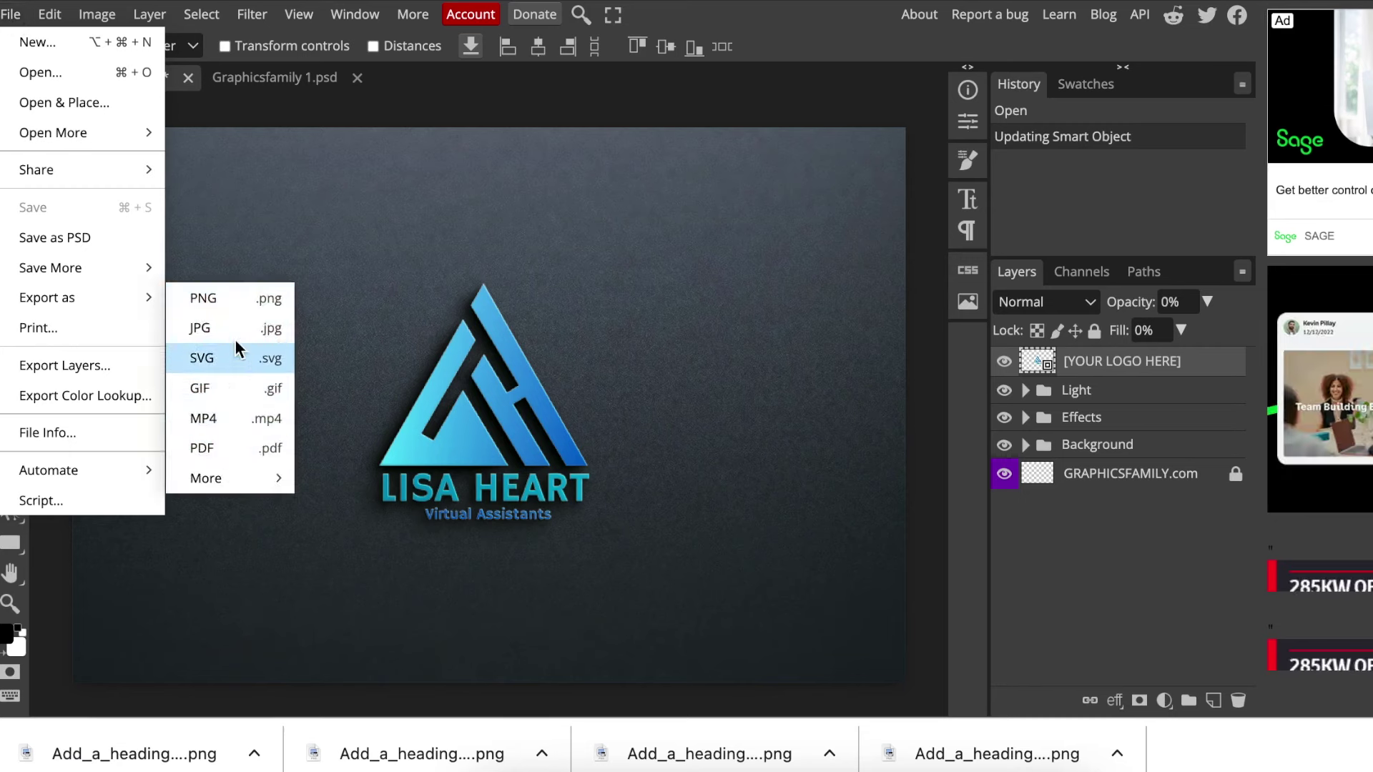
click(234, 302)
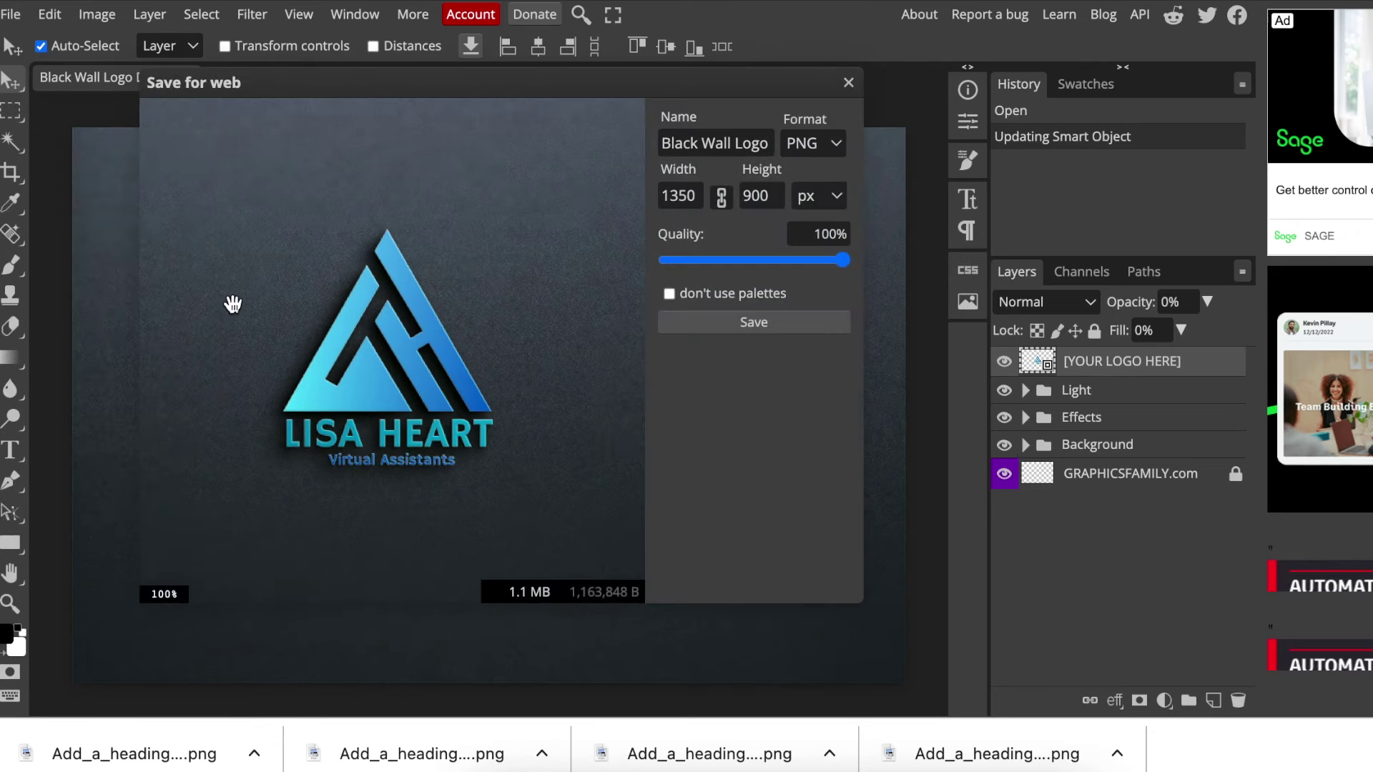
click(697, 199)
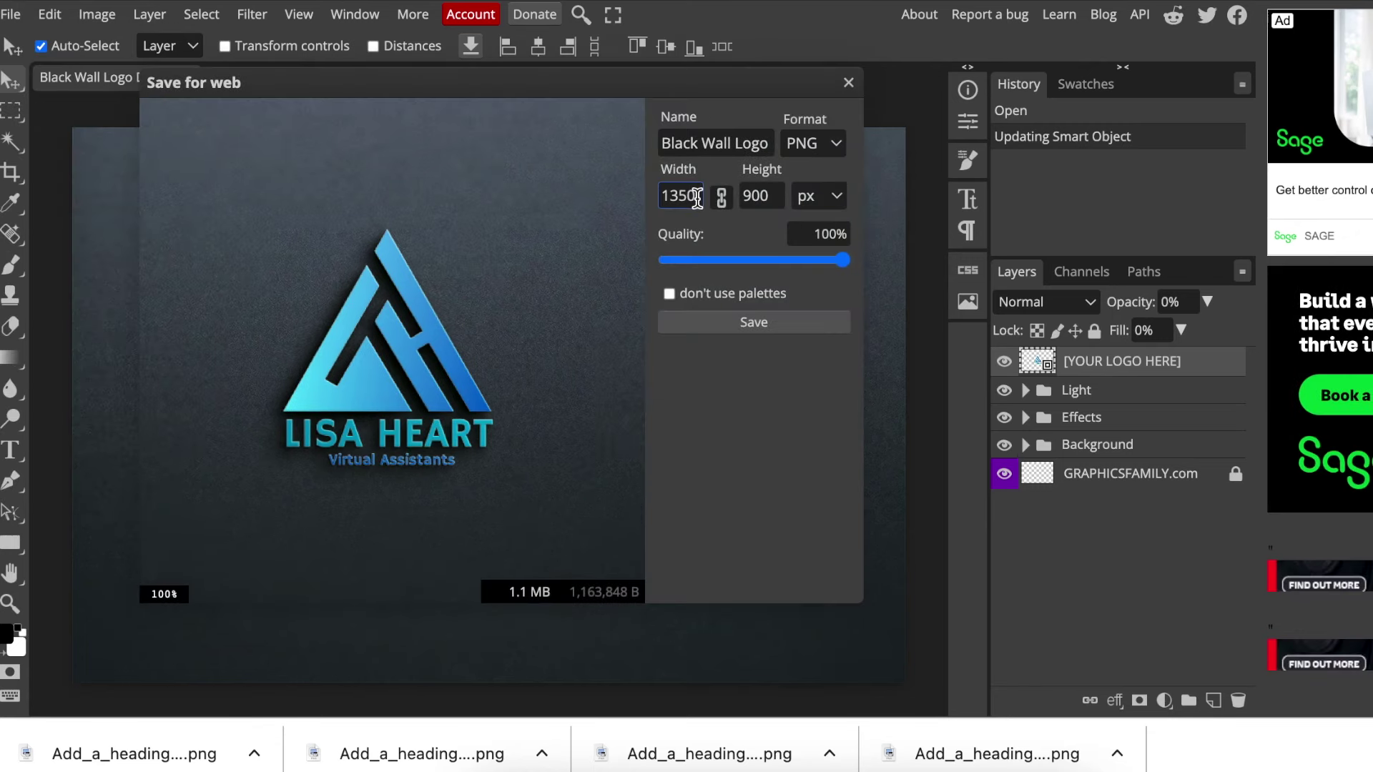
click(765, 328)
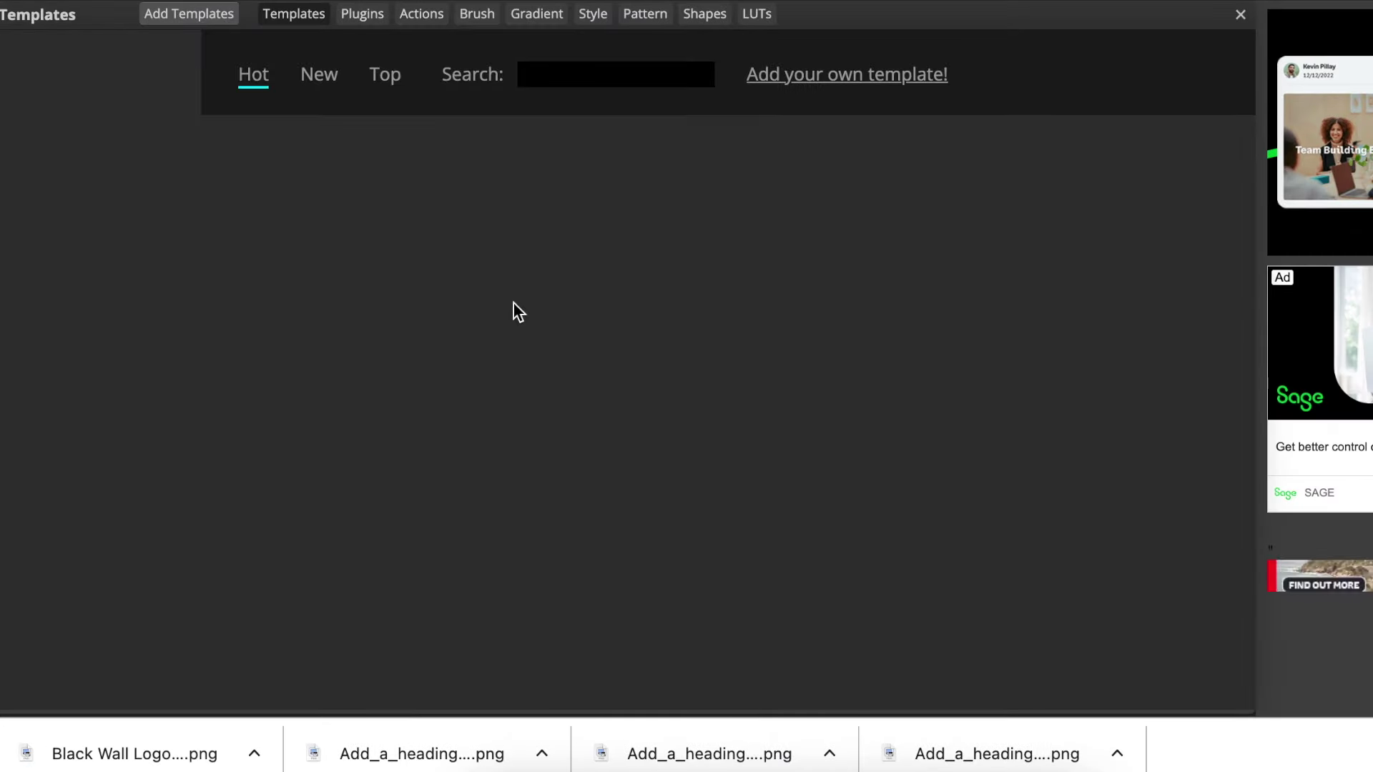
Open the paper mockup, place the teal LH circle logo in its placeholder, and save.
click(854, 370)
click(854, 345)
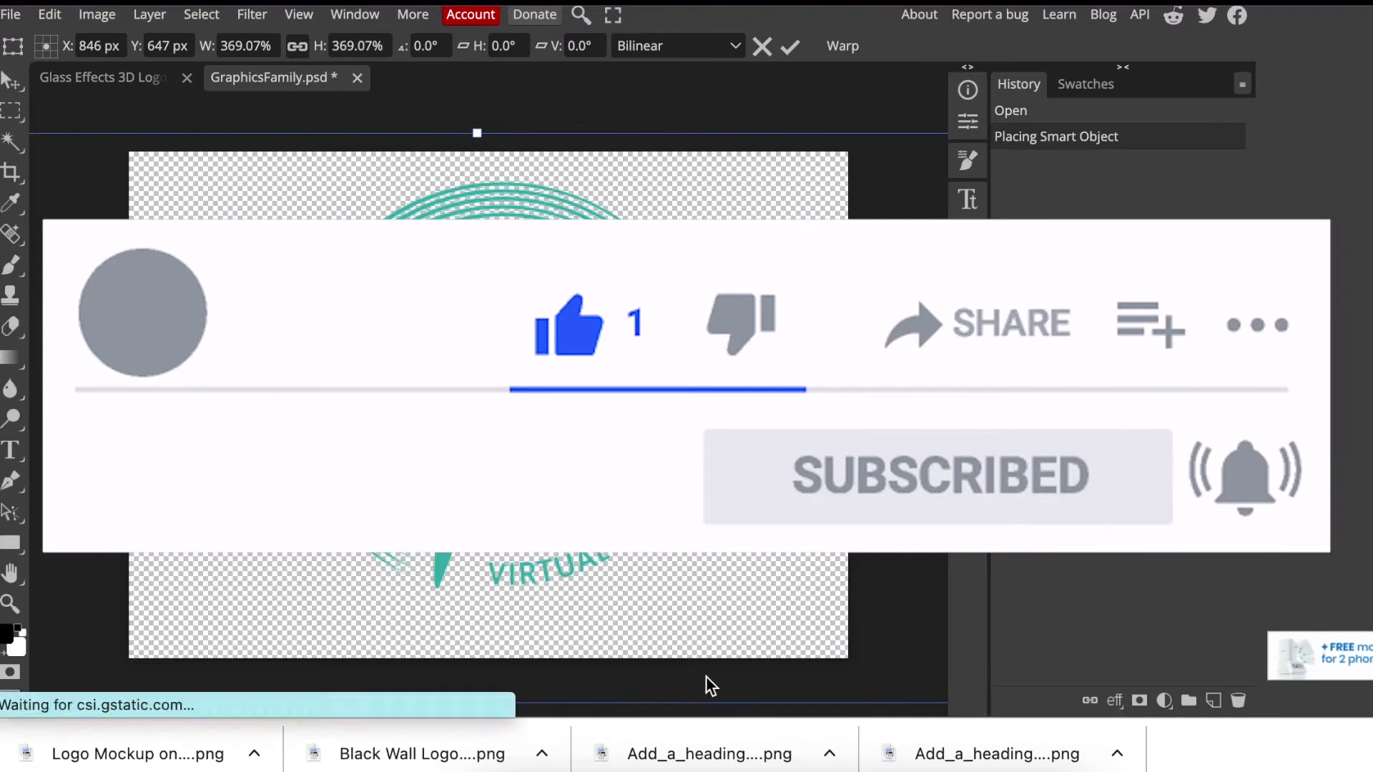
click(131, 76)
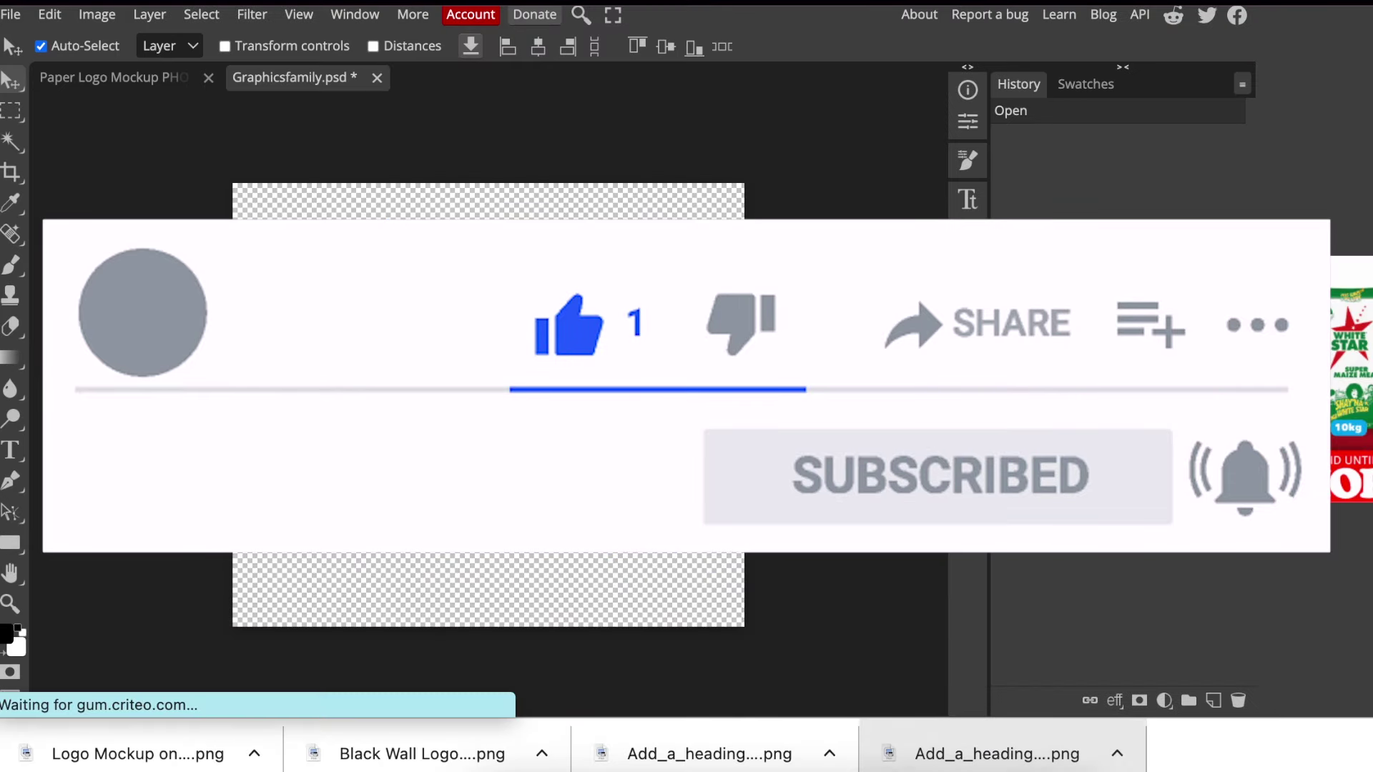
drag(1001, 754, 585, 505)
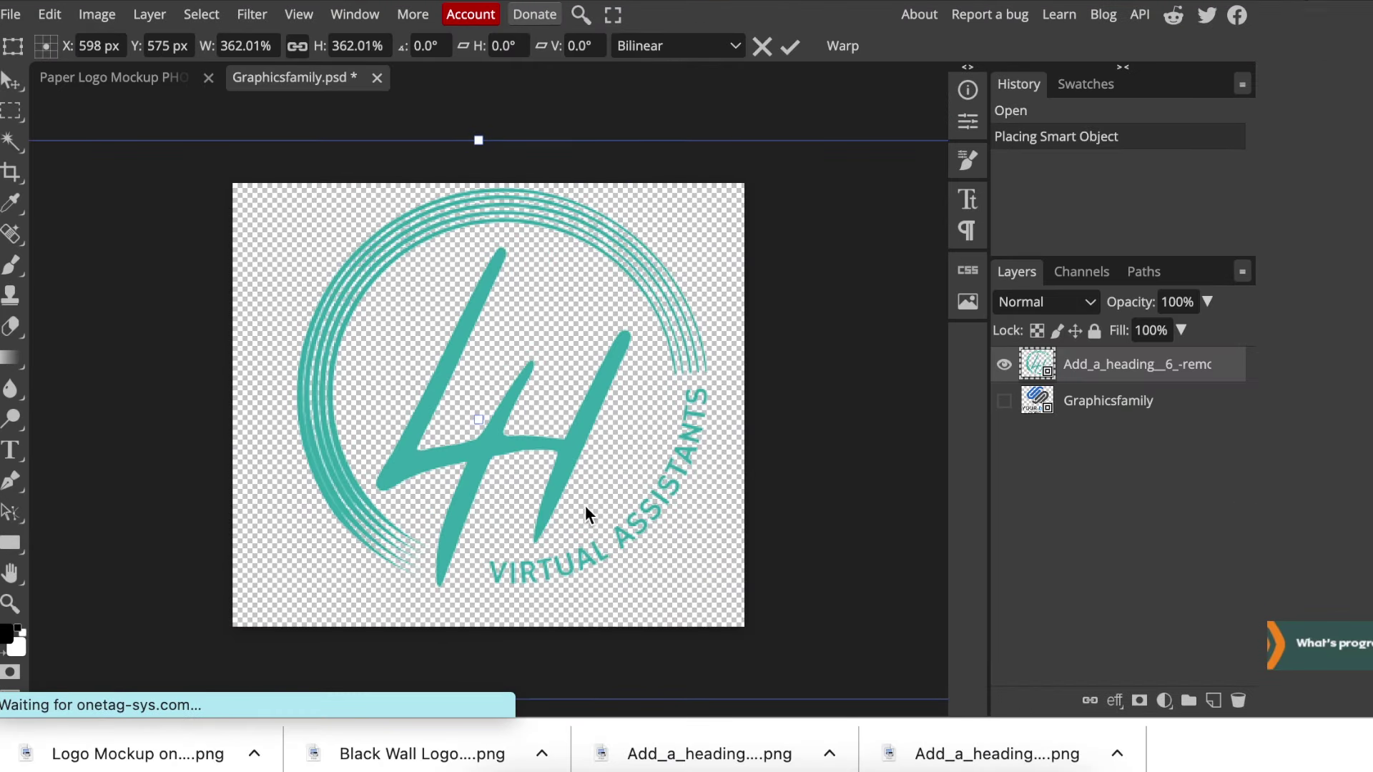
key(super+s)
key(Escape)
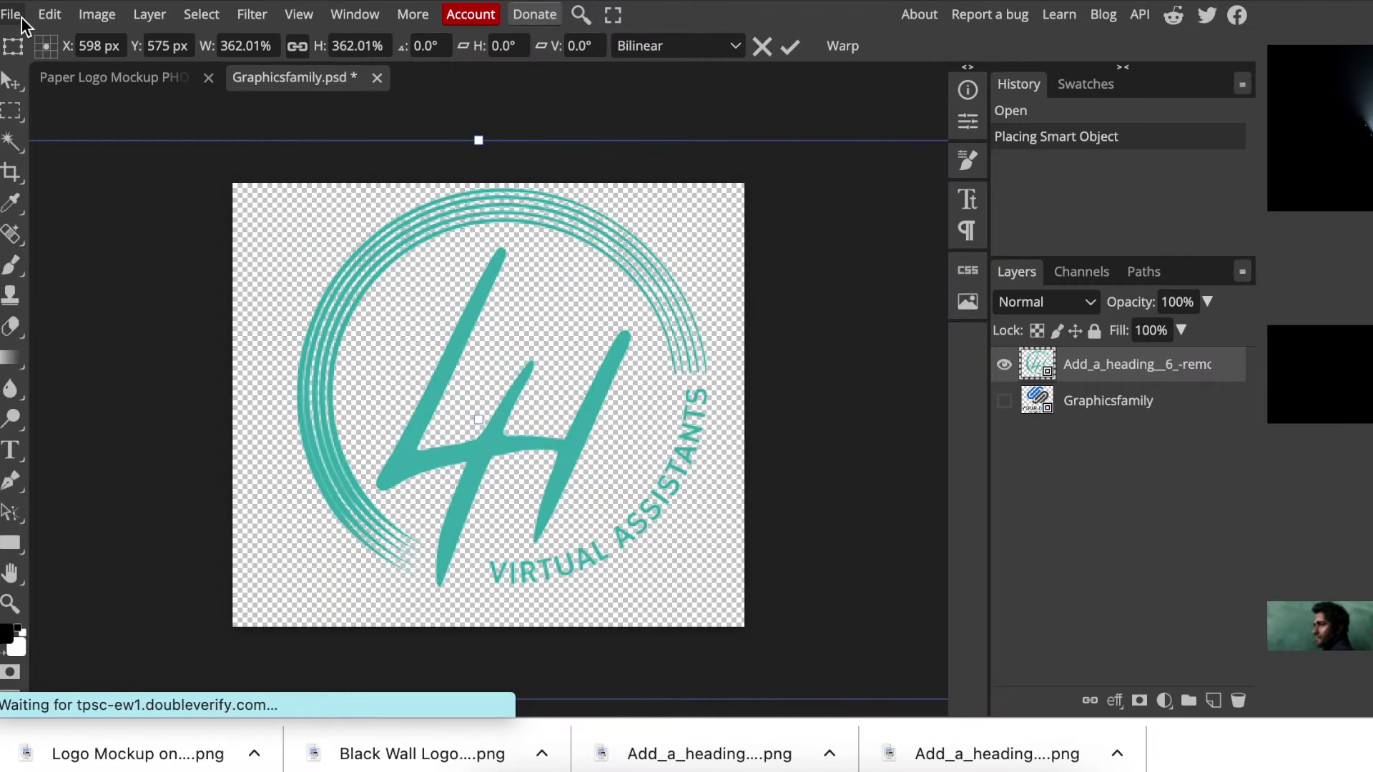
key(super+s)
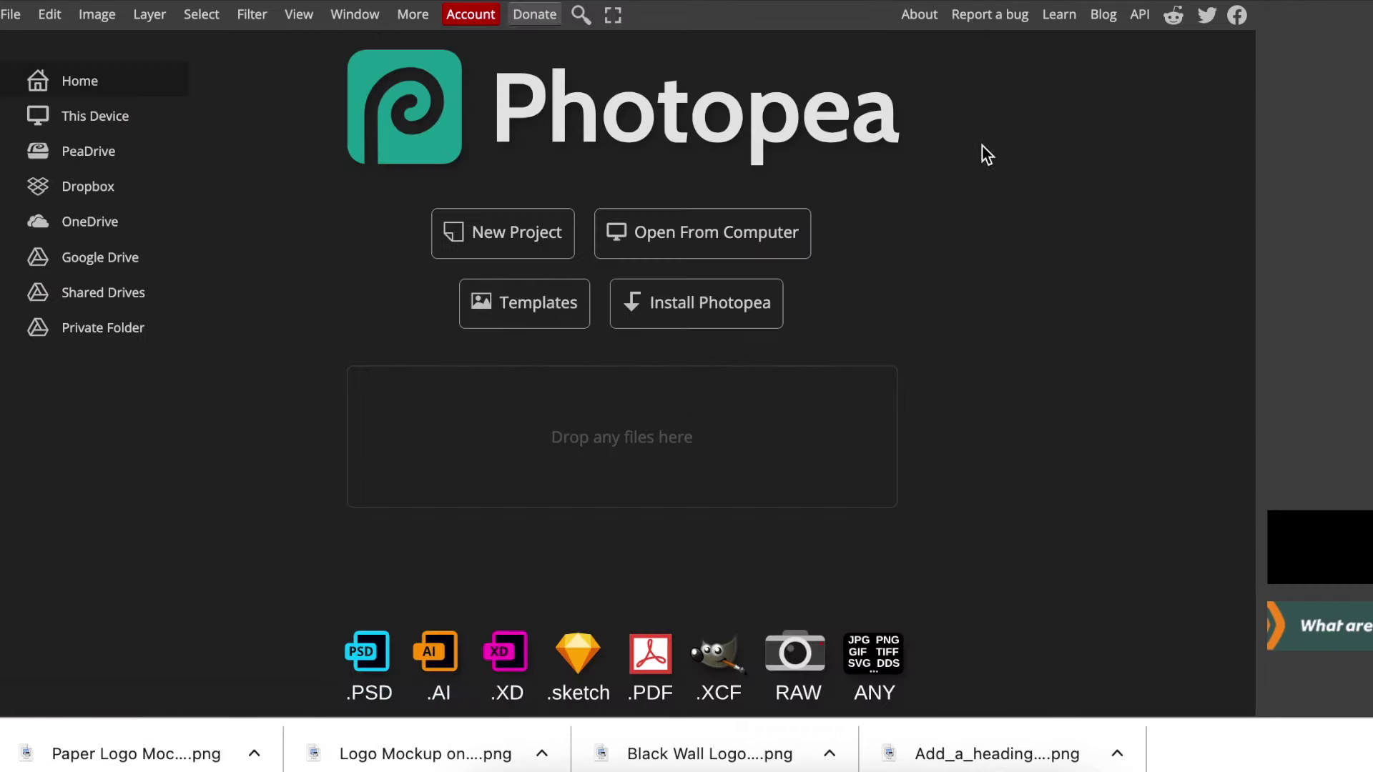
Open the Office Wall Logo Mockup from the template library.
click(524, 302)
scroll(772, 475, down, 10)
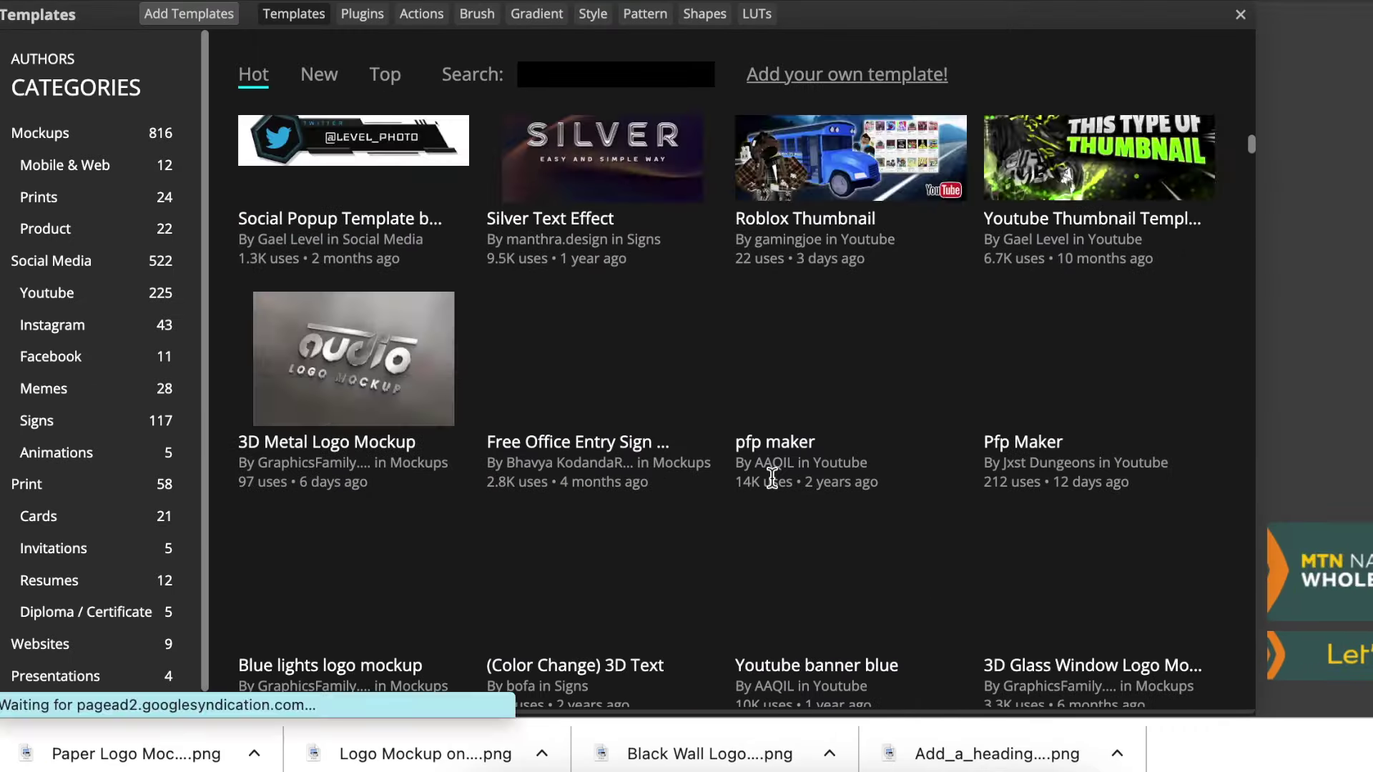
scroll(772, 476, down, 5)
click(751, 169)
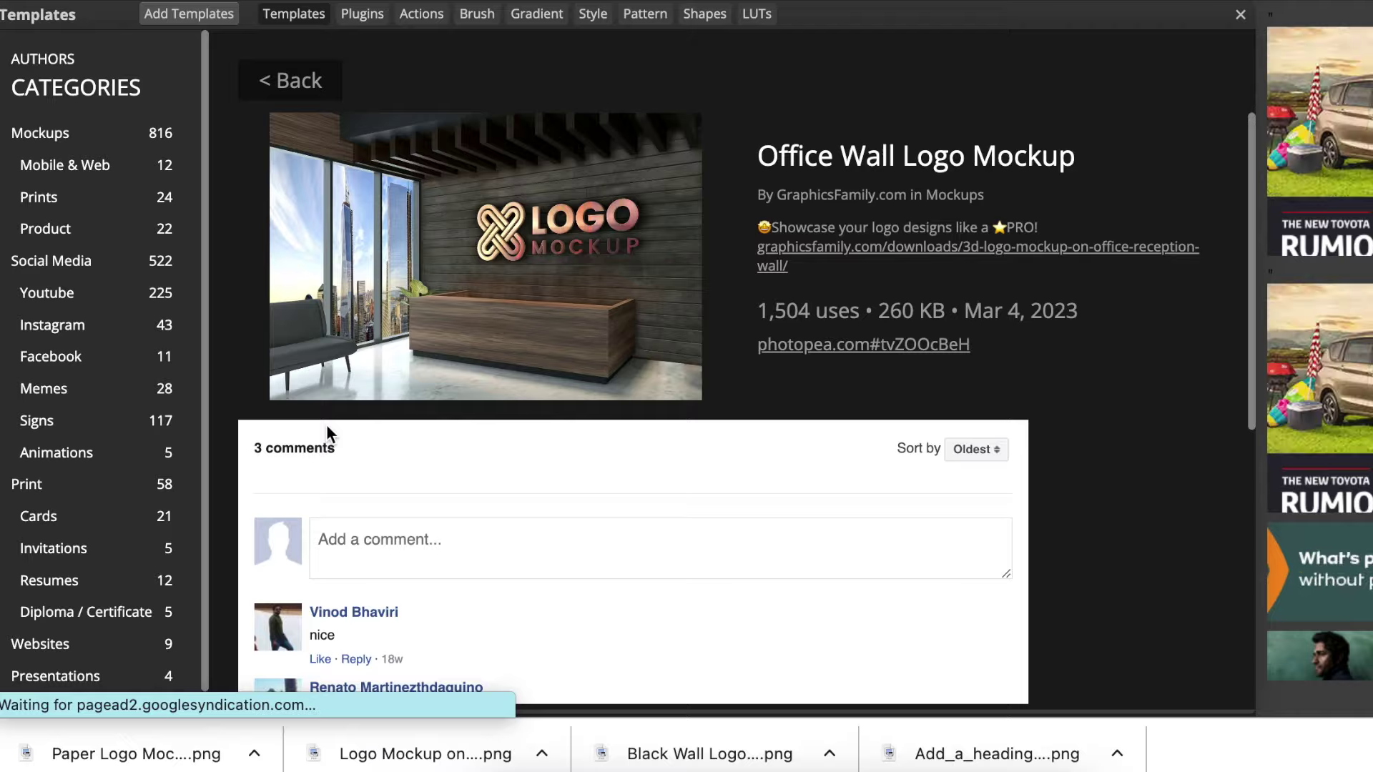